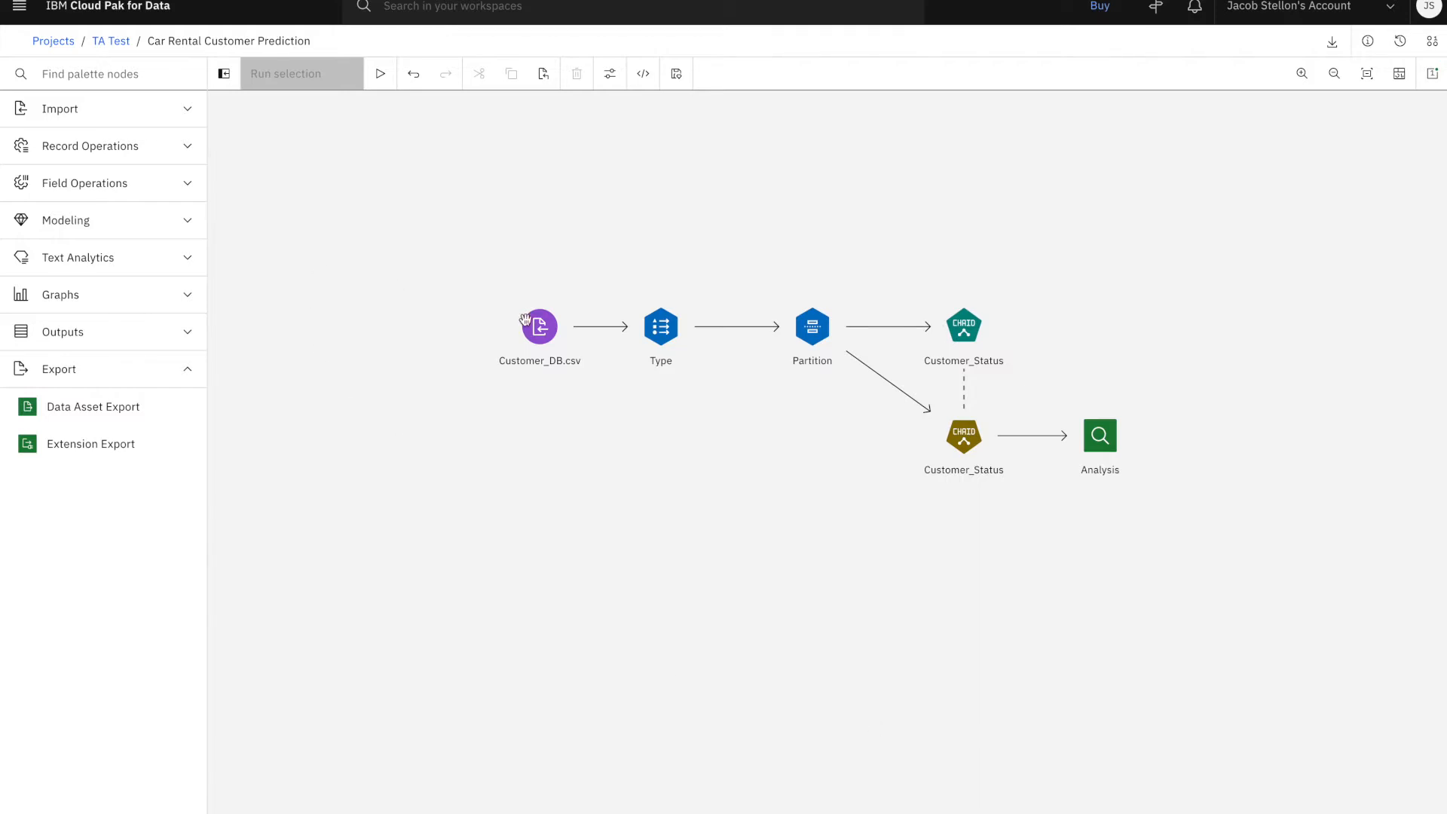
Preview the records of the Customer_DB.csv data source, checking the Status and Customer_Status columns, and close the preview
{"action": "right_click", "coordinate": [562, 317]}
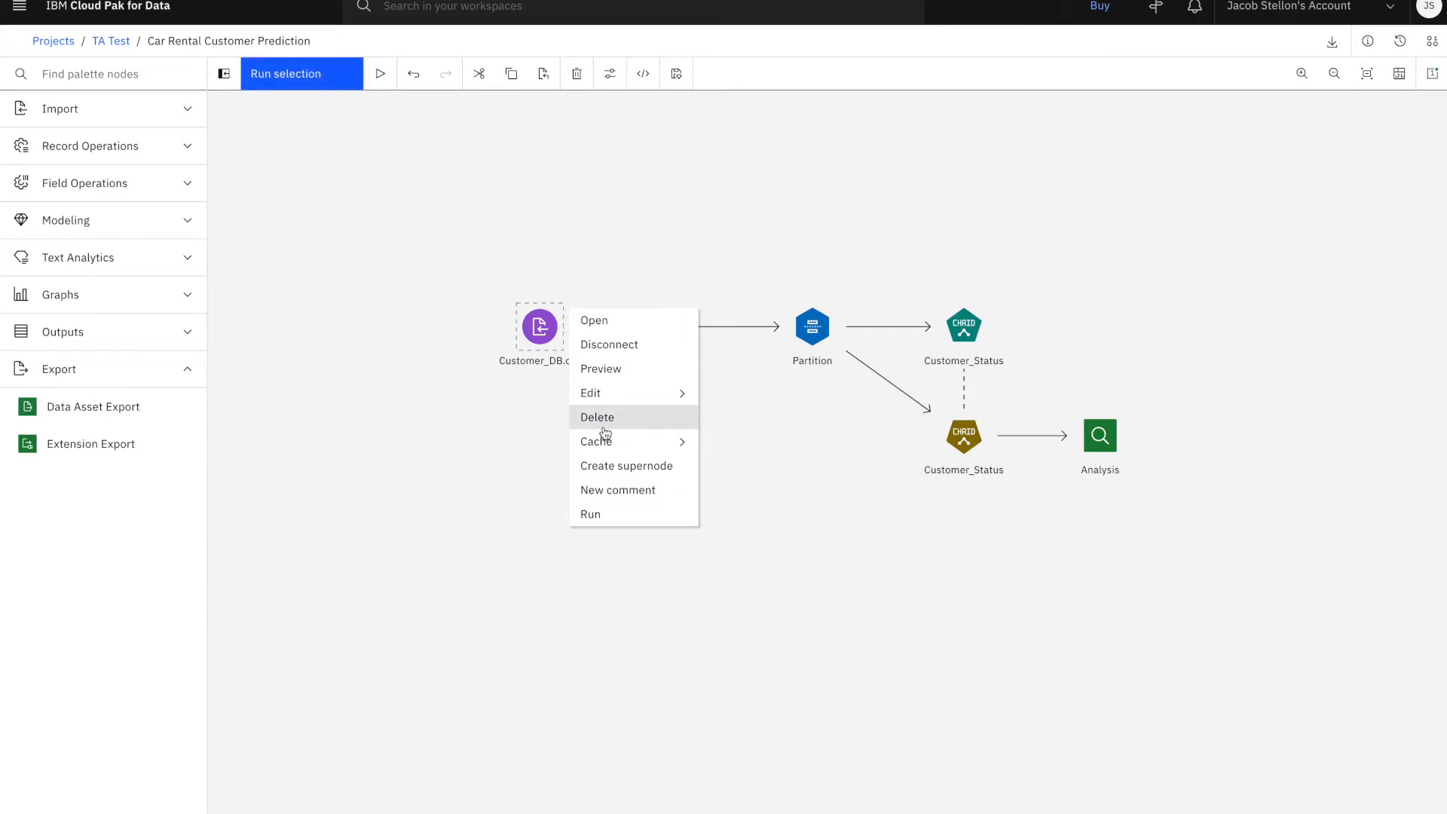
{"action": "left_click", "coordinate": [614, 369]}
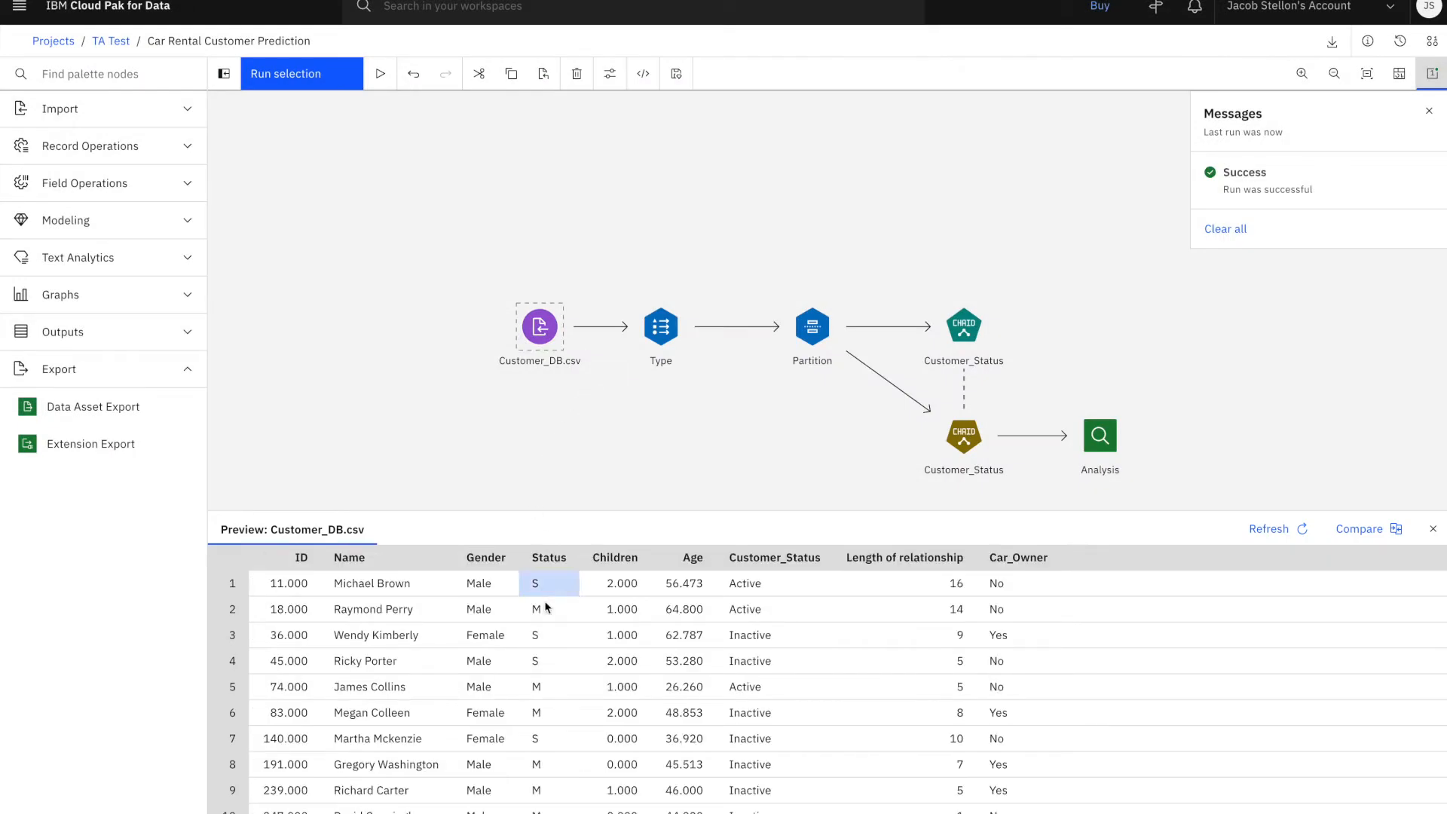
{"action": "left_click", "coordinate": [571, 591]}
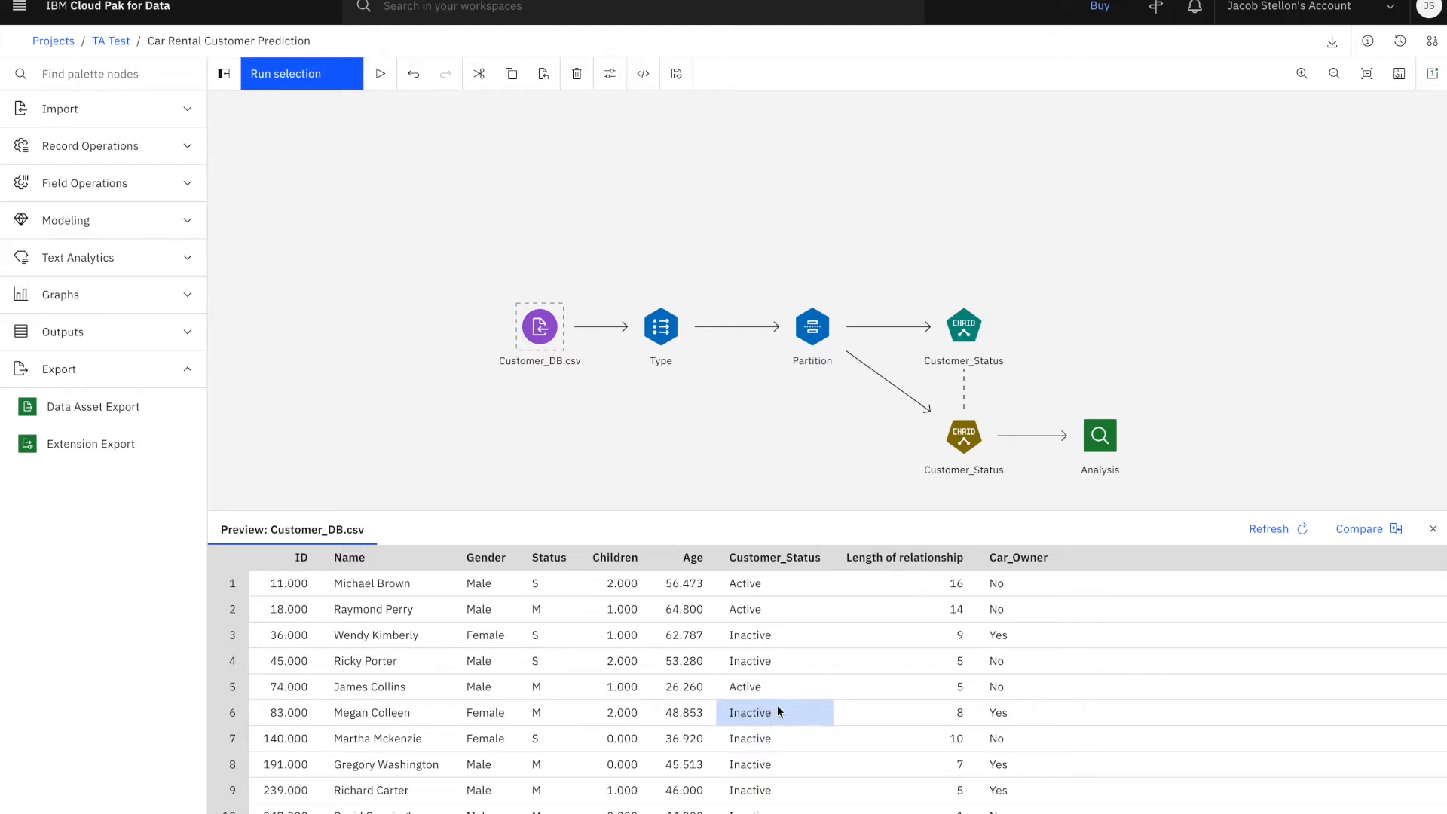
{"action": "left_click", "coordinate": [1432, 529]}
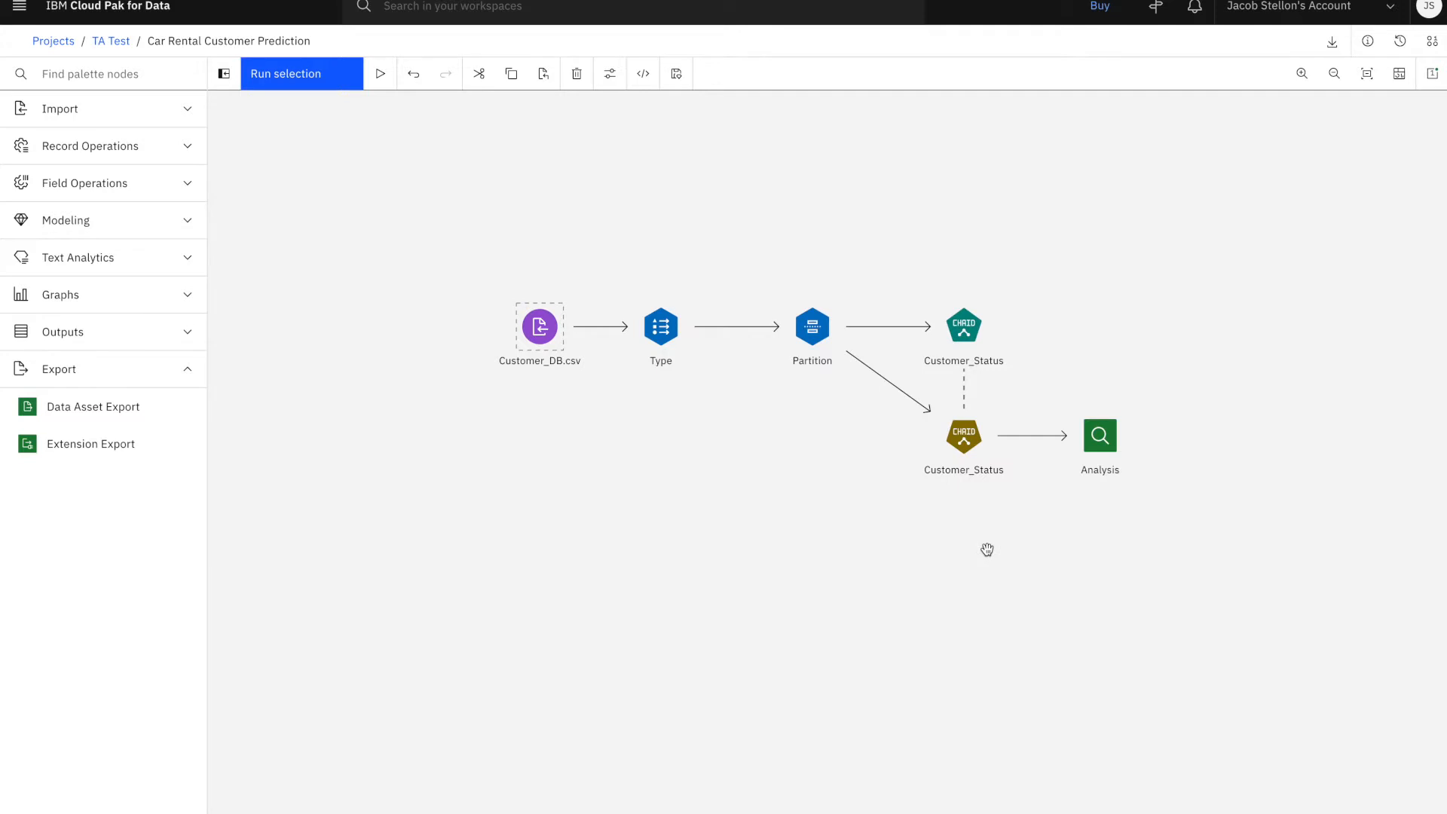
View the generated Customer_Status CHAID model's tree diagram with branch labels displayed and inspect the details of nodes 1 and 3
{"action": "right_click", "coordinate": [987, 423]}
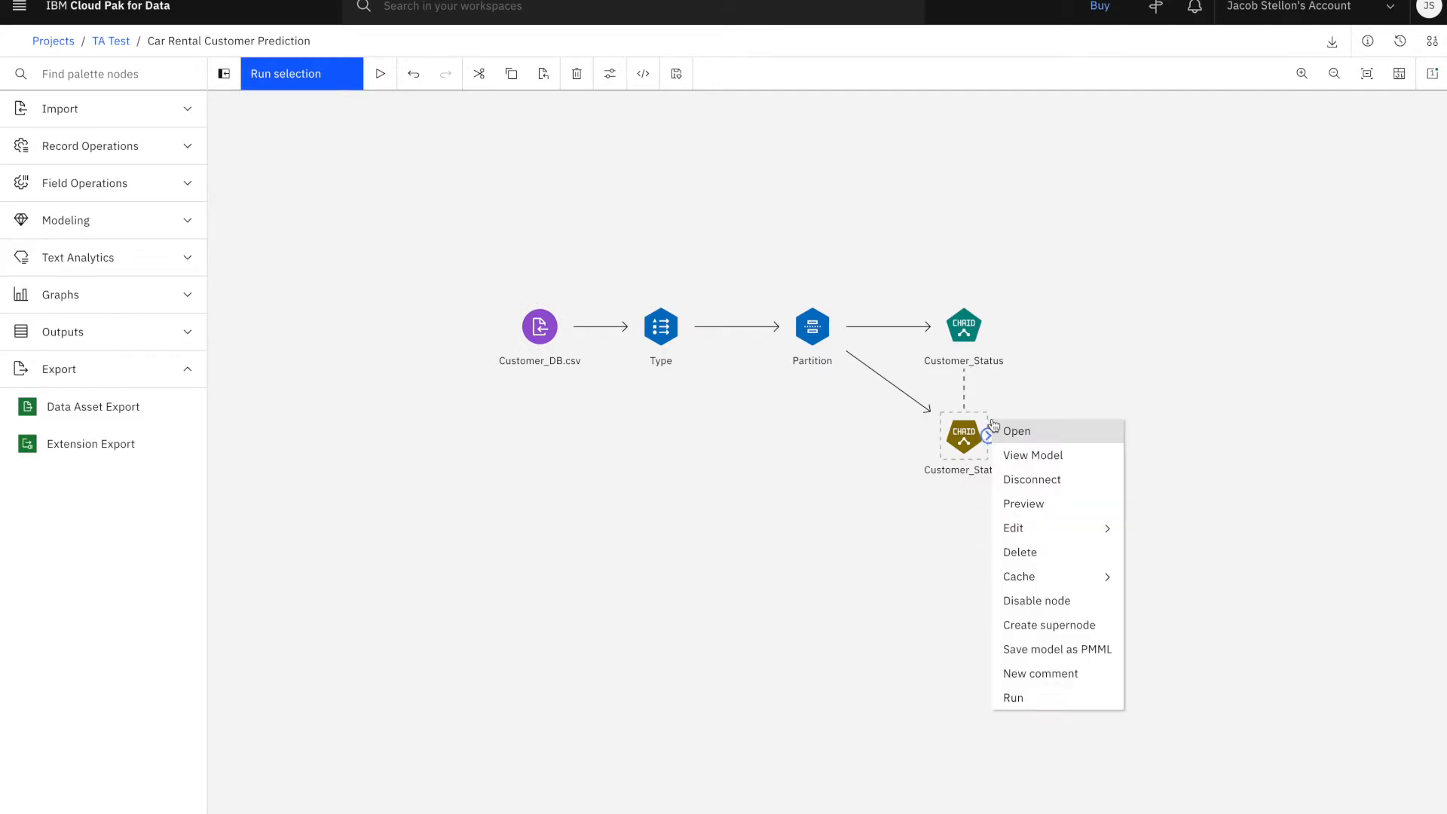
{"action": "left_click", "coordinate": [1018, 455]}
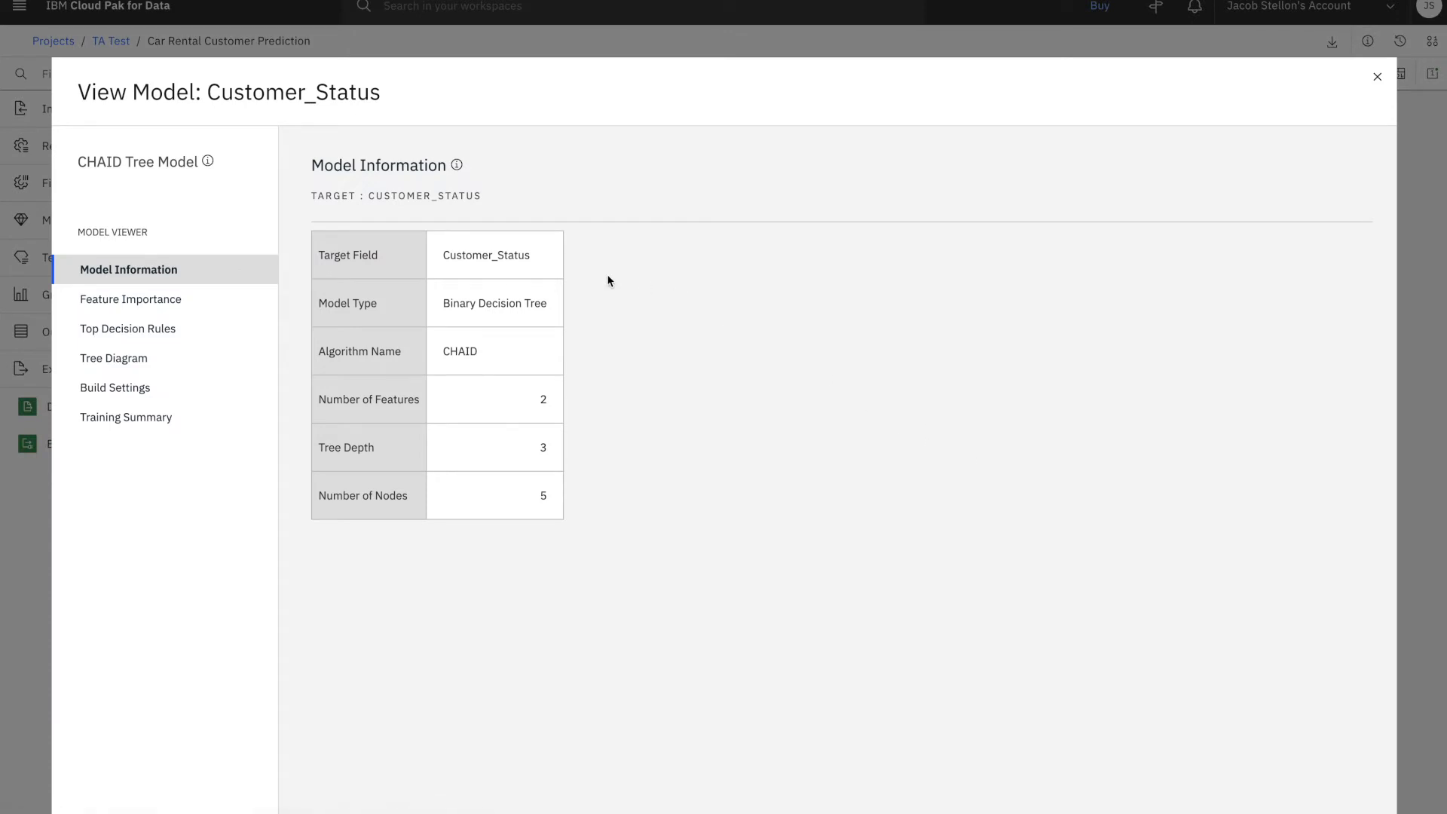
{"action": "left_click", "coordinate": [171, 356]}
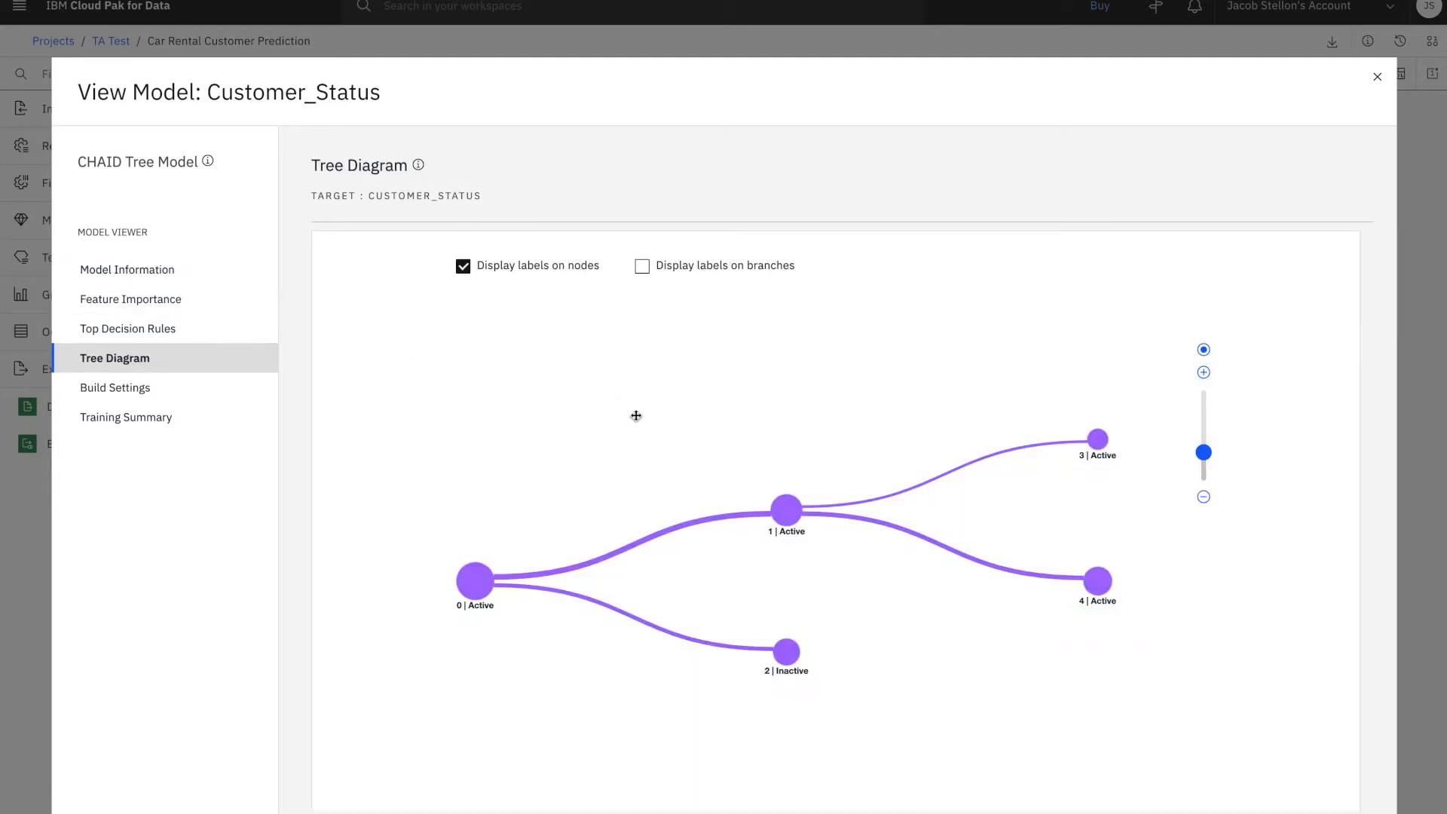
{"action": "left_click", "coordinate": [644, 273]}
{"action": "mouse_move", "coordinate": [787, 517]}
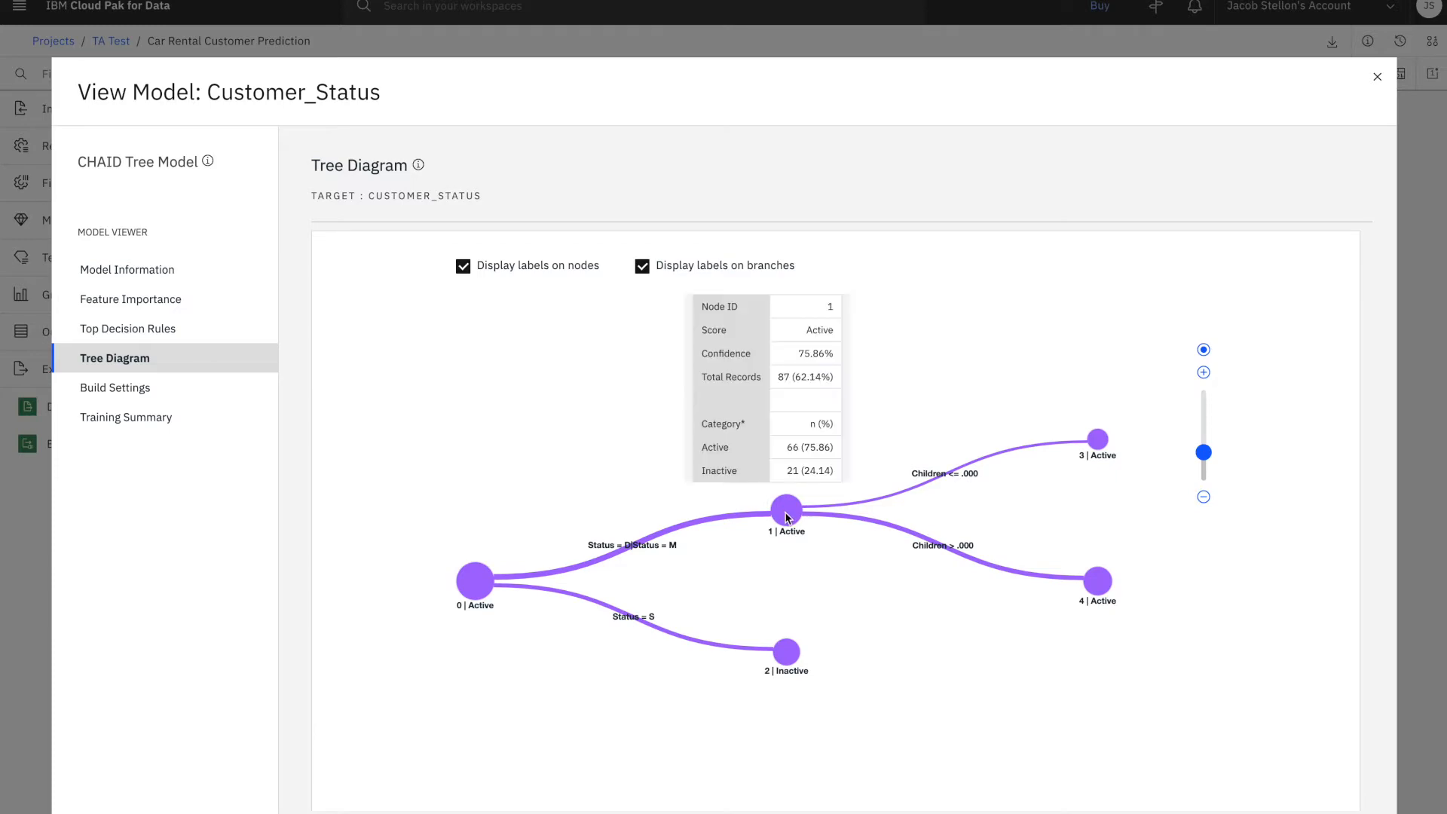
{"action": "mouse_move", "coordinate": [1095, 449]}
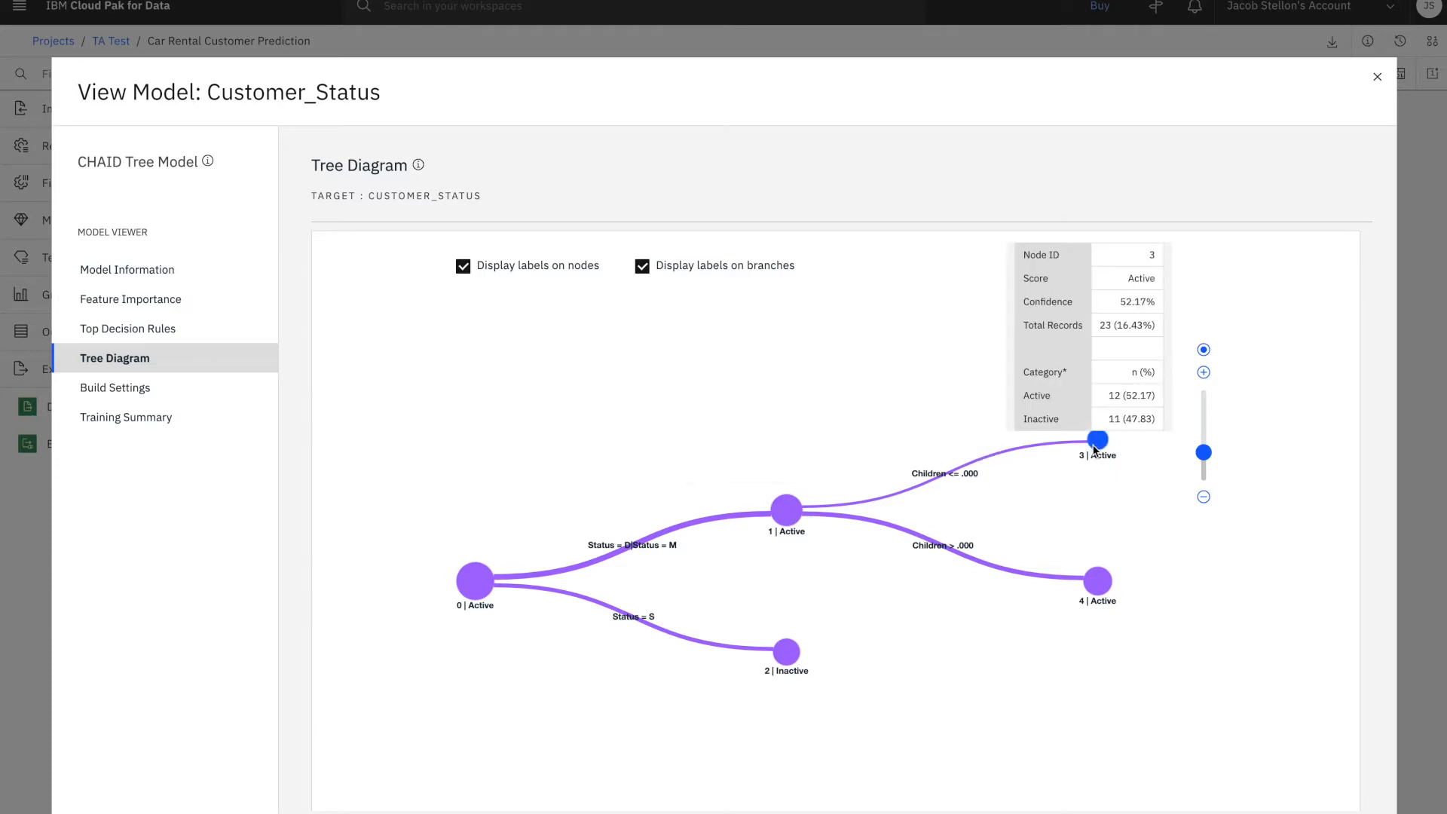
{"action": "left_click", "coordinate": [1377, 76]}
Review the Analysis output, including the partition comparison and the testing AUC in the evaluation metrics, and close it
{"action": "left_click", "coordinate": [1285, 245]}
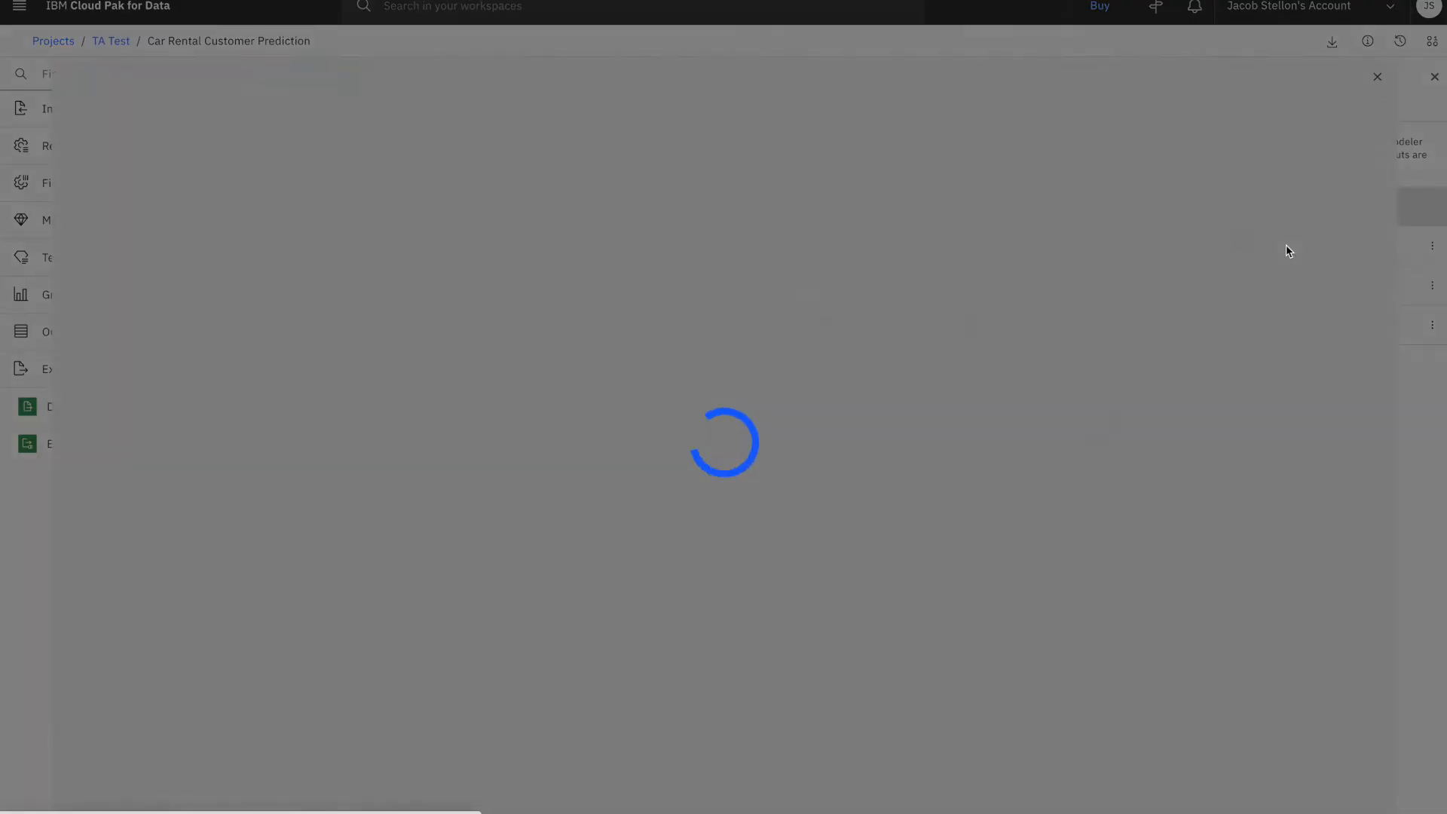
{"action": "scroll", "coordinate": [753, 462], "scroll_direction": "down", "scroll_amount": 3}
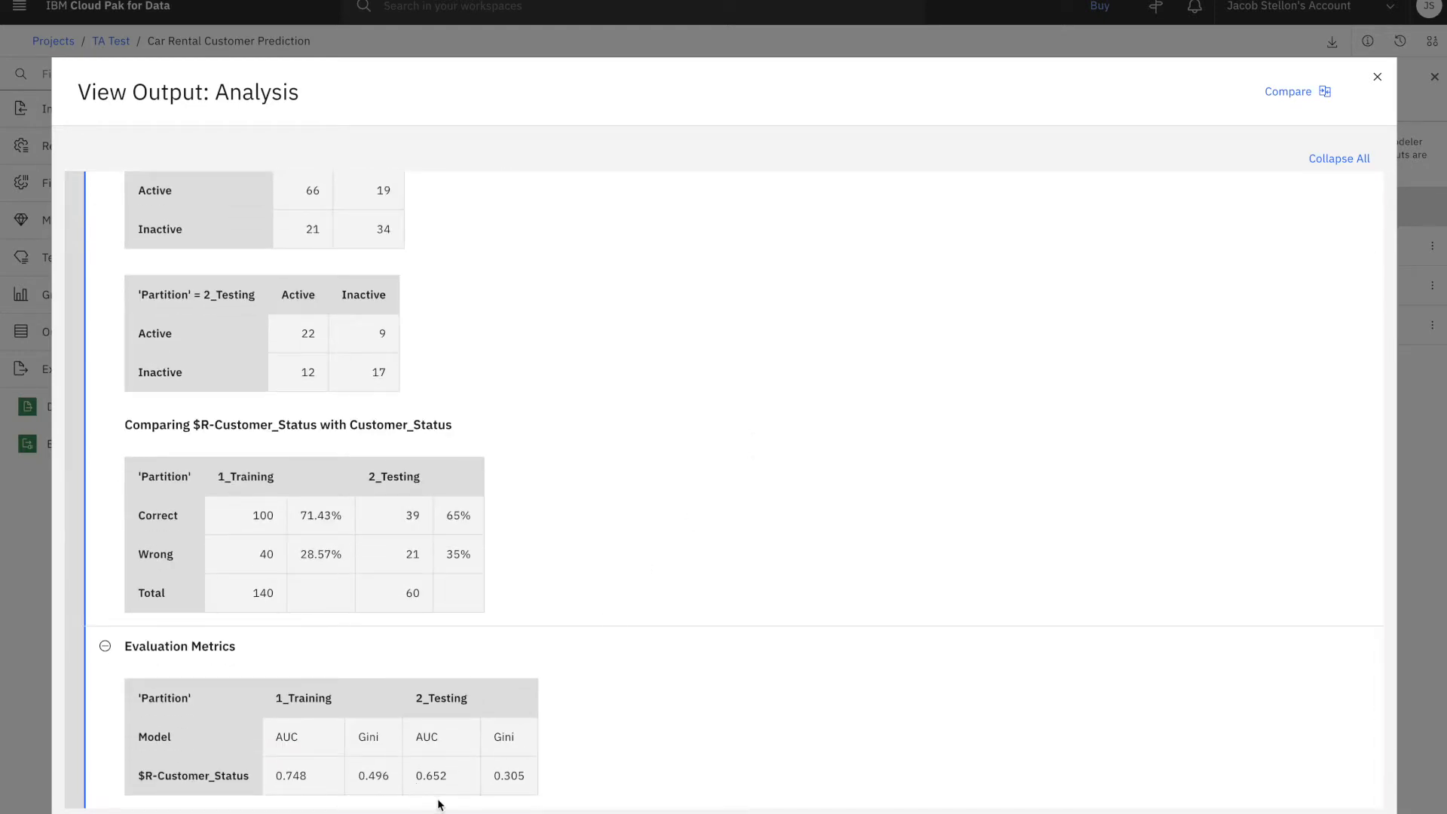
{"action": "left_click_drag", "start_coordinate": [415, 776], "coordinate": [464, 786]}
{"action": "left_click", "coordinate": [647, 754]}
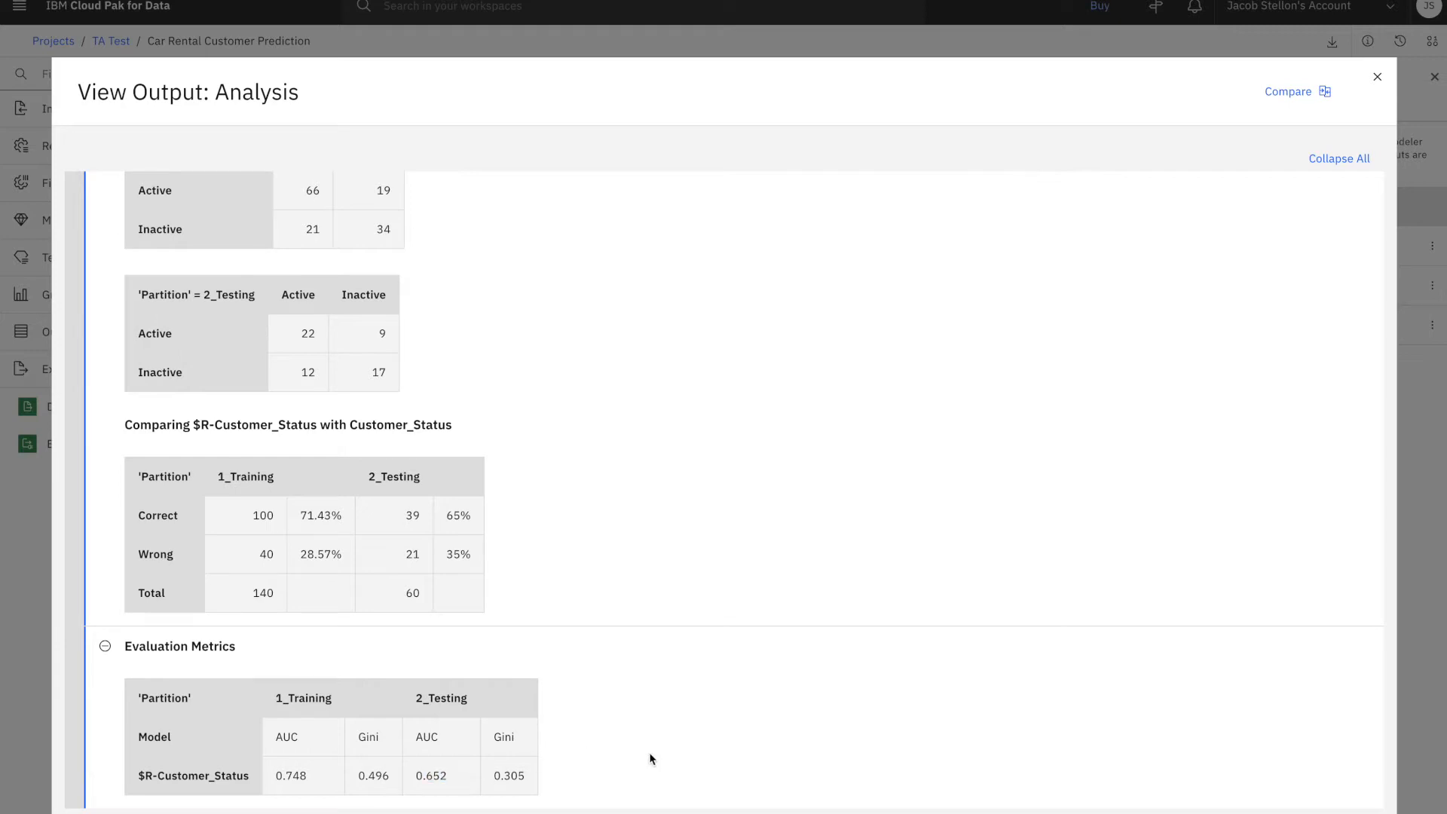
{"action": "left_click", "coordinate": [1367, 88]}
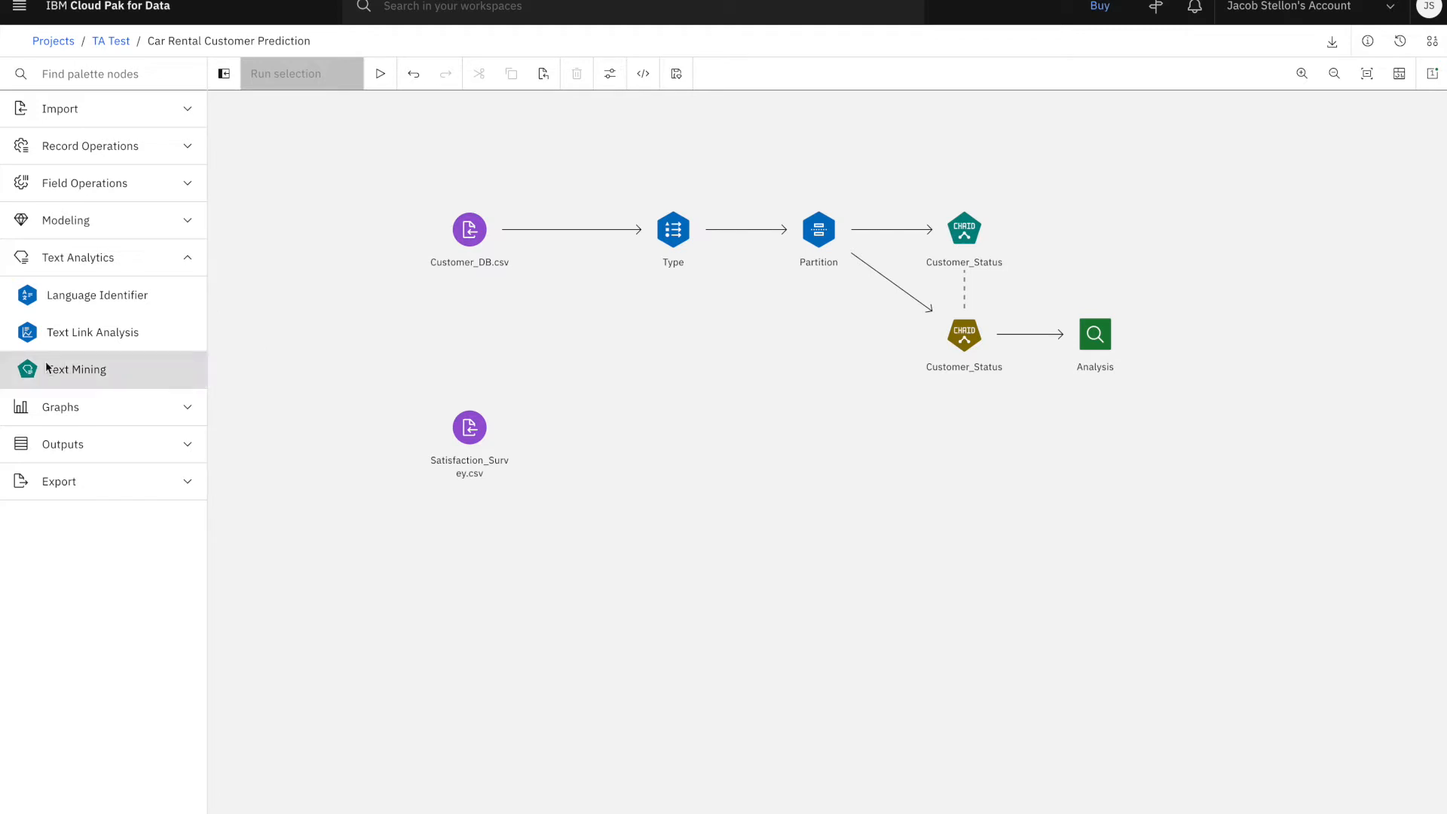
Add a Text Mining node beside Satisfaction_Survey.csv and connect the survey data to it
{"action": "left_click_drag", "start_coordinate": [48, 368], "coordinate": [612, 429]}
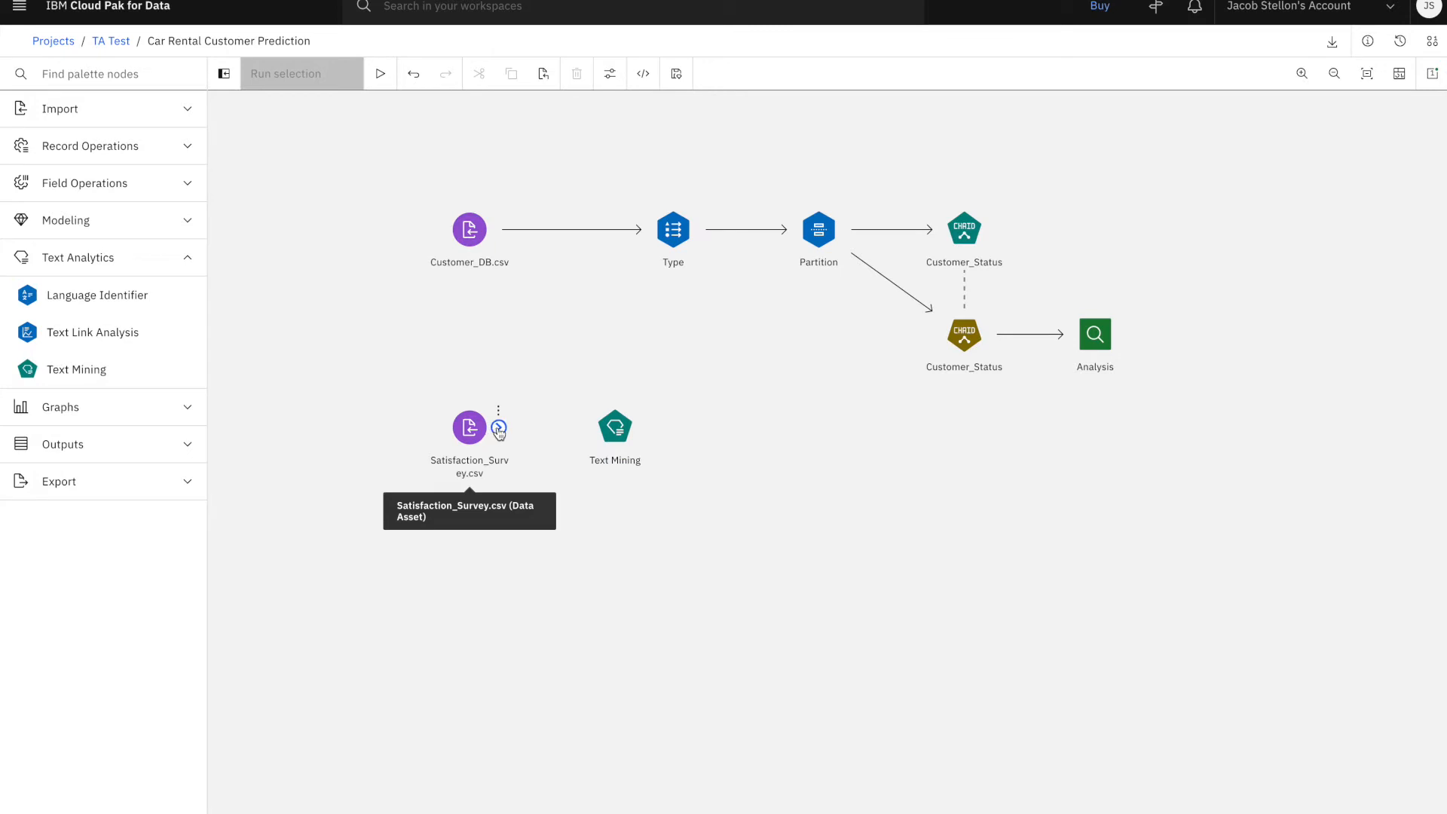
{"action": "left_click_drag", "start_coordinate": [508, 427], "coordinate": [612, 434]}
Configure the Text Mining node with Customer_Service as the text field and ID as the ID field
{"action": "double_click", "coordinate": [618, 434]}
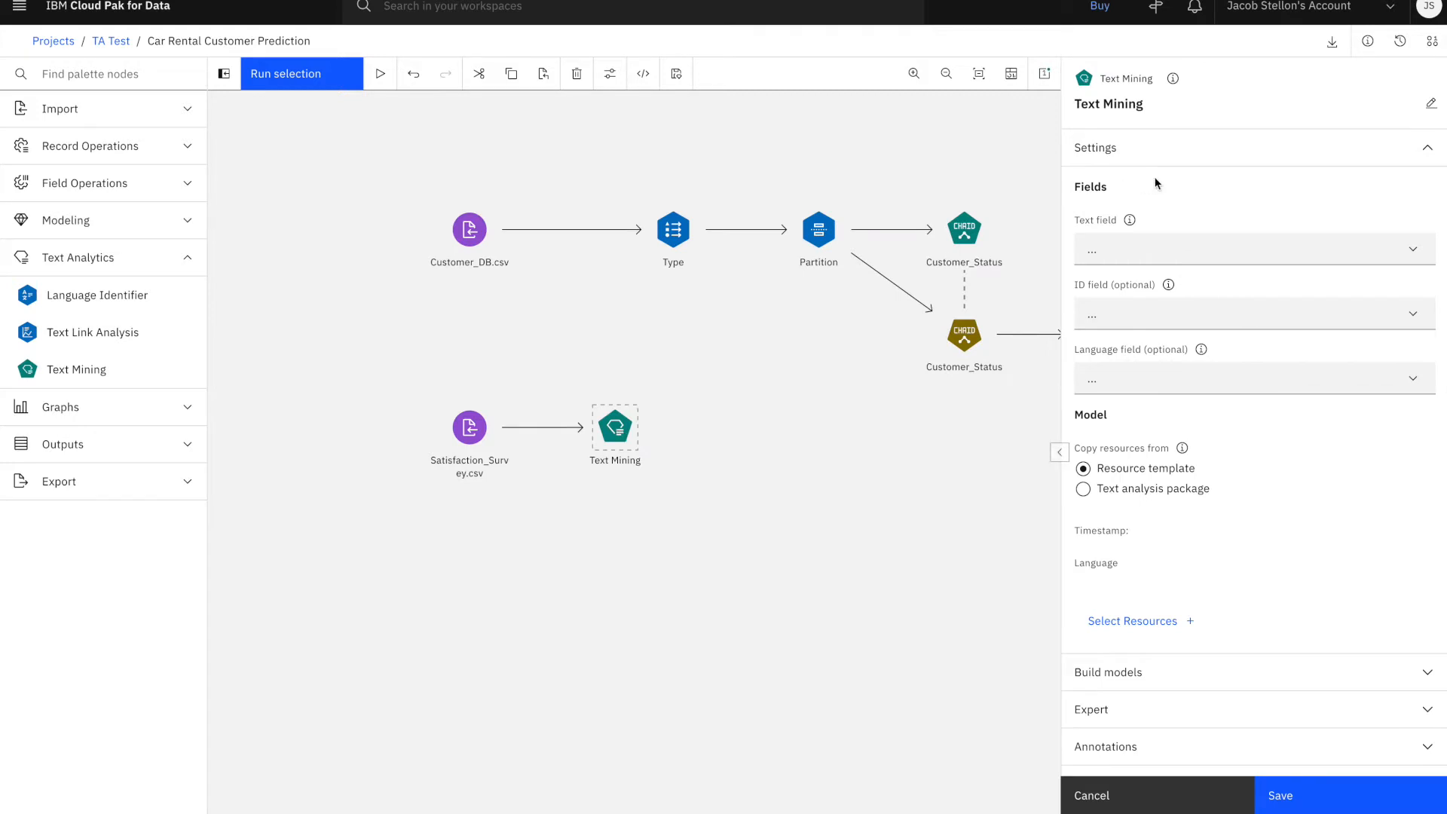
{"action": "left_click", "coordinate": [1148, 250]}
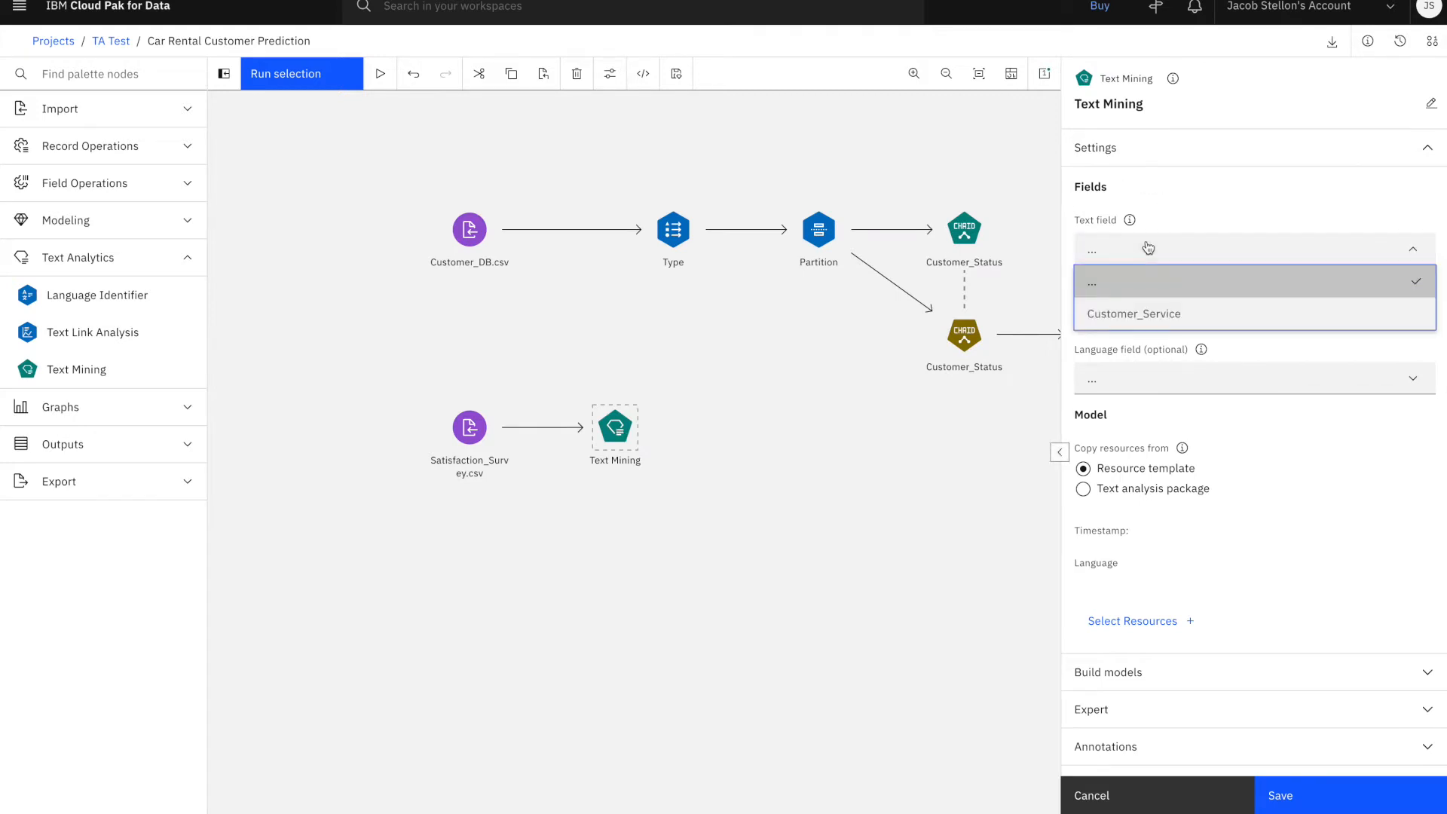
{"action": "left_click", "coordinate": [1163, 315]}
{"action": "left_click", "coordinate": [1192, 316]}
{"action": "left_click", "coordinate": [1147, 379]}
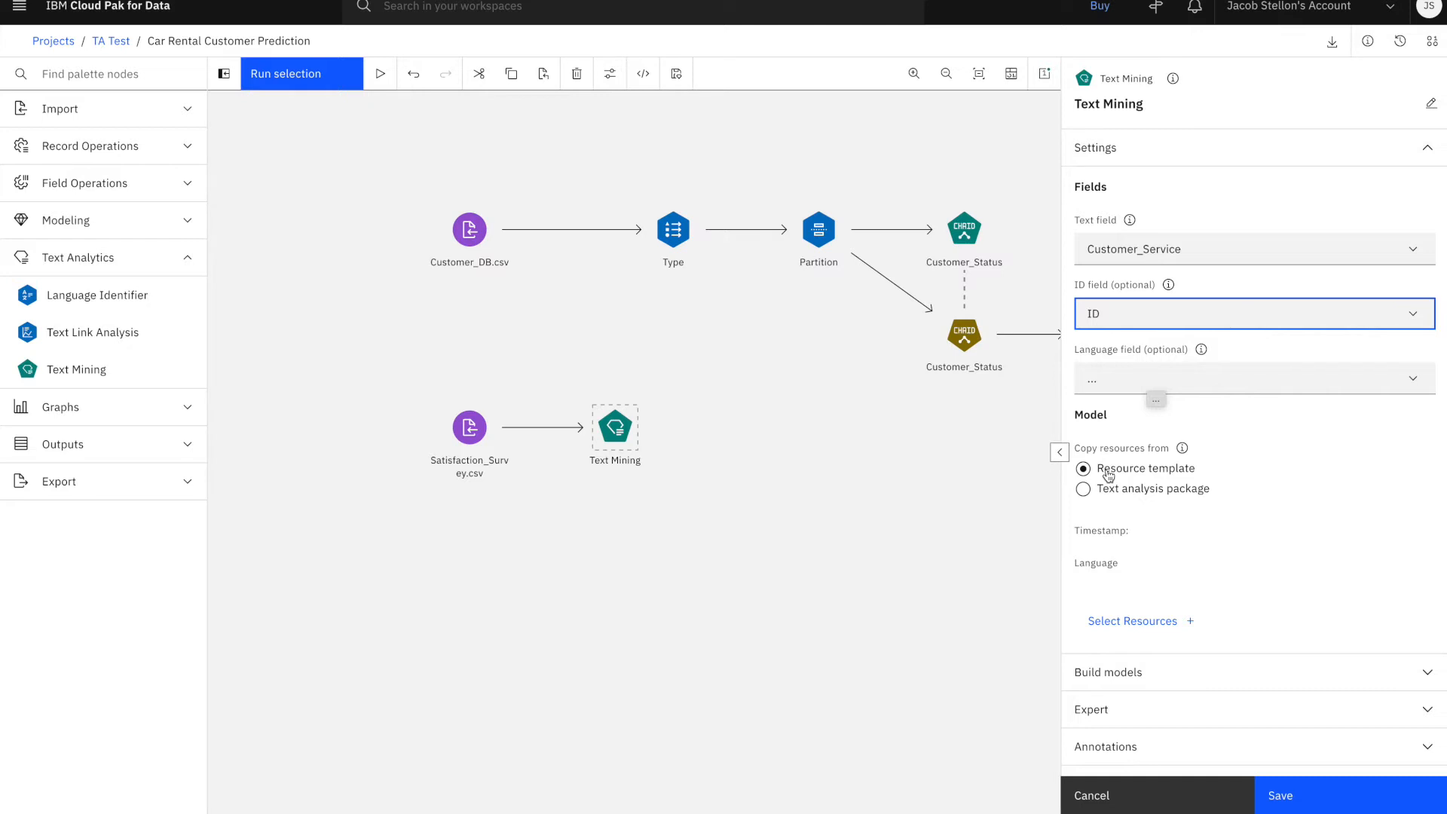
Load the Text Mining node's resources from the Sentiments (English).tap text analysis package and save the node settings
{"action": "left_click", "coordinate": [1085, 489]}
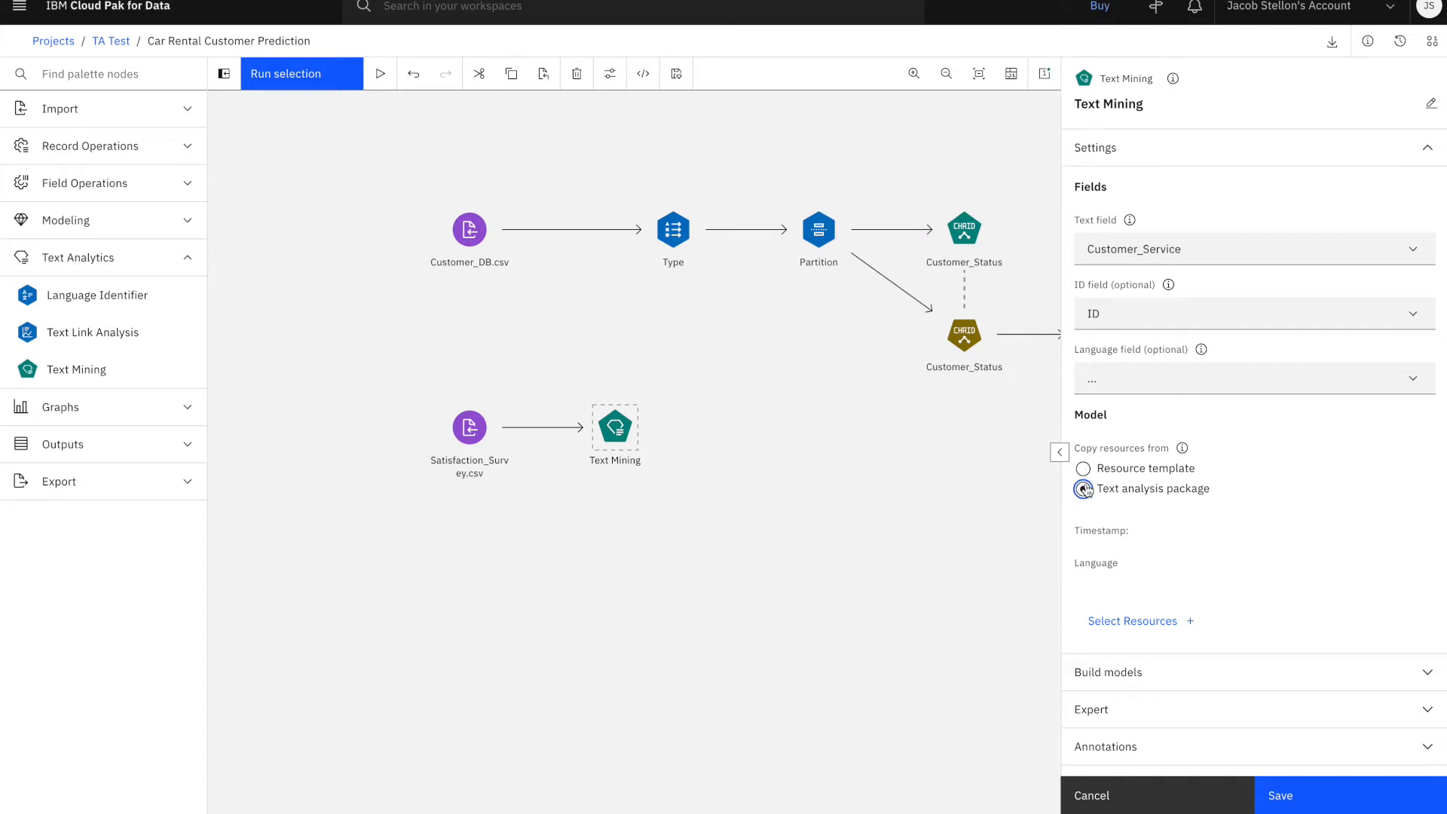
{"action": "left_click", "coordinate": [1144, 620]}
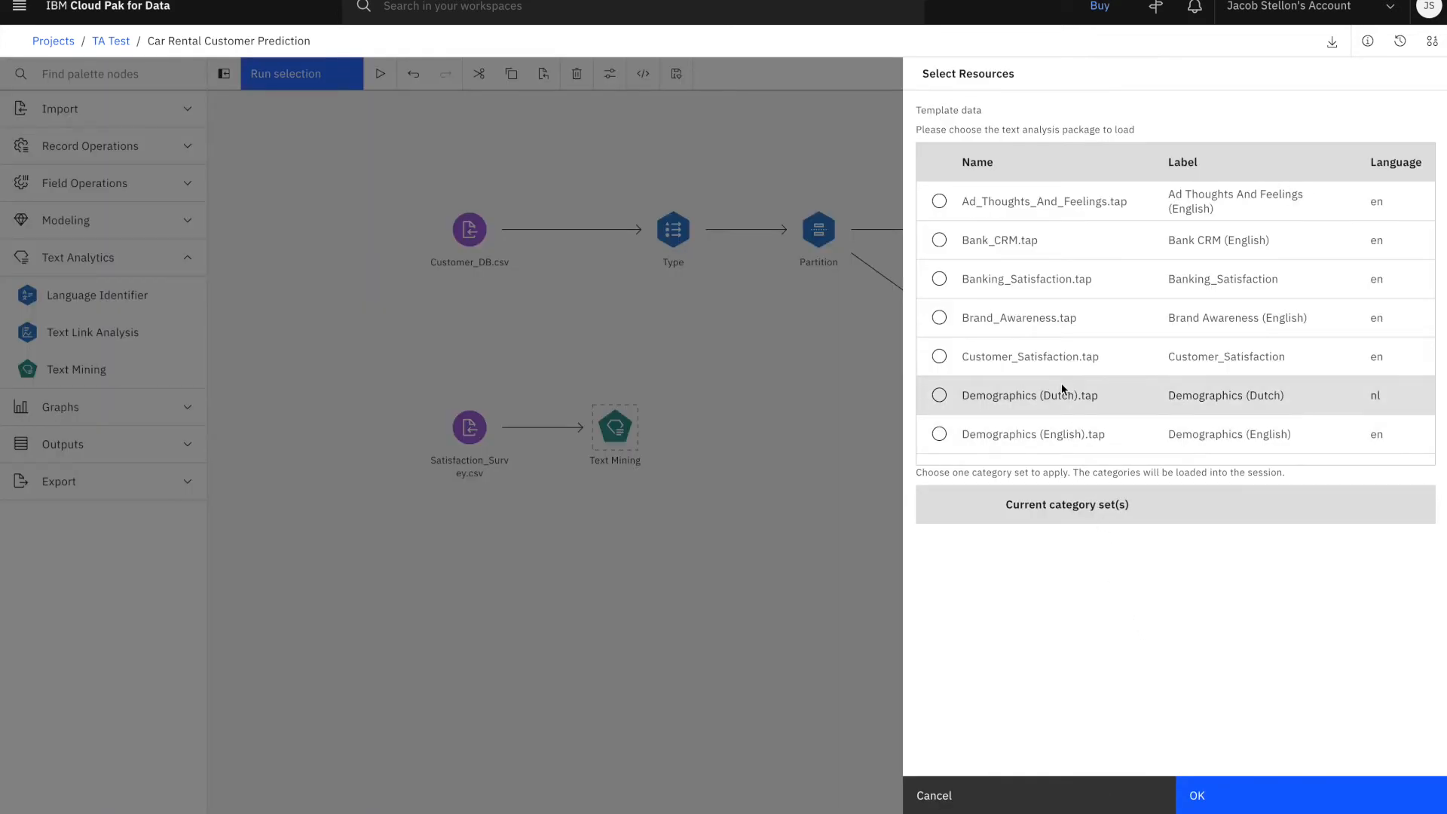
{"action": "scroll", "coordinate": [1061, 384], "scroll_direction": "down", "scroll_amount": 1}
{"action": "scroll", "coordinate": [1063, 388], "scroll_direction": "down", "scroll_amount": 5}
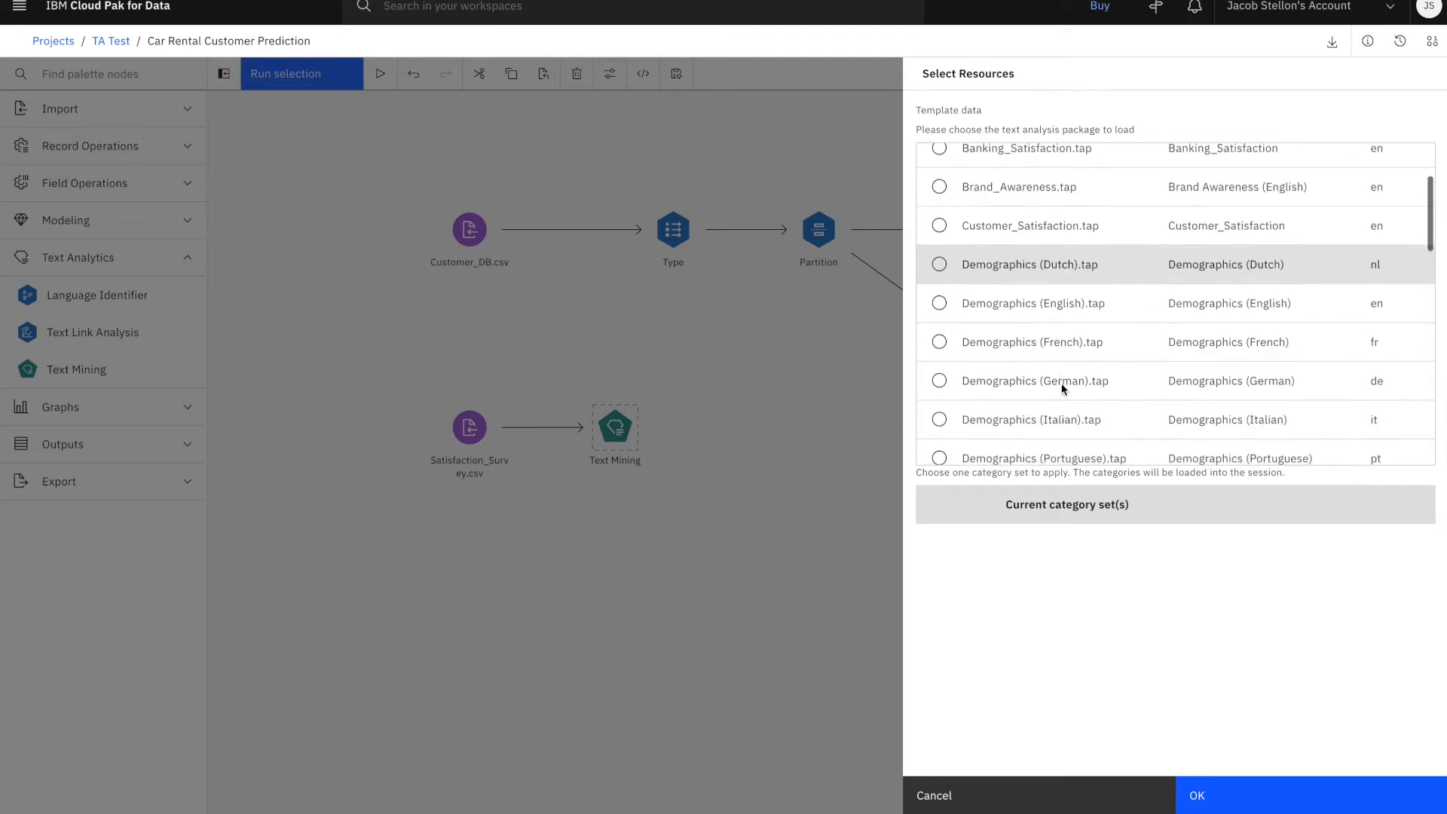
{"action": "scroll", "coordinate": [1061, 389], "scroll_direction": "down", "scroll_amount": 5}
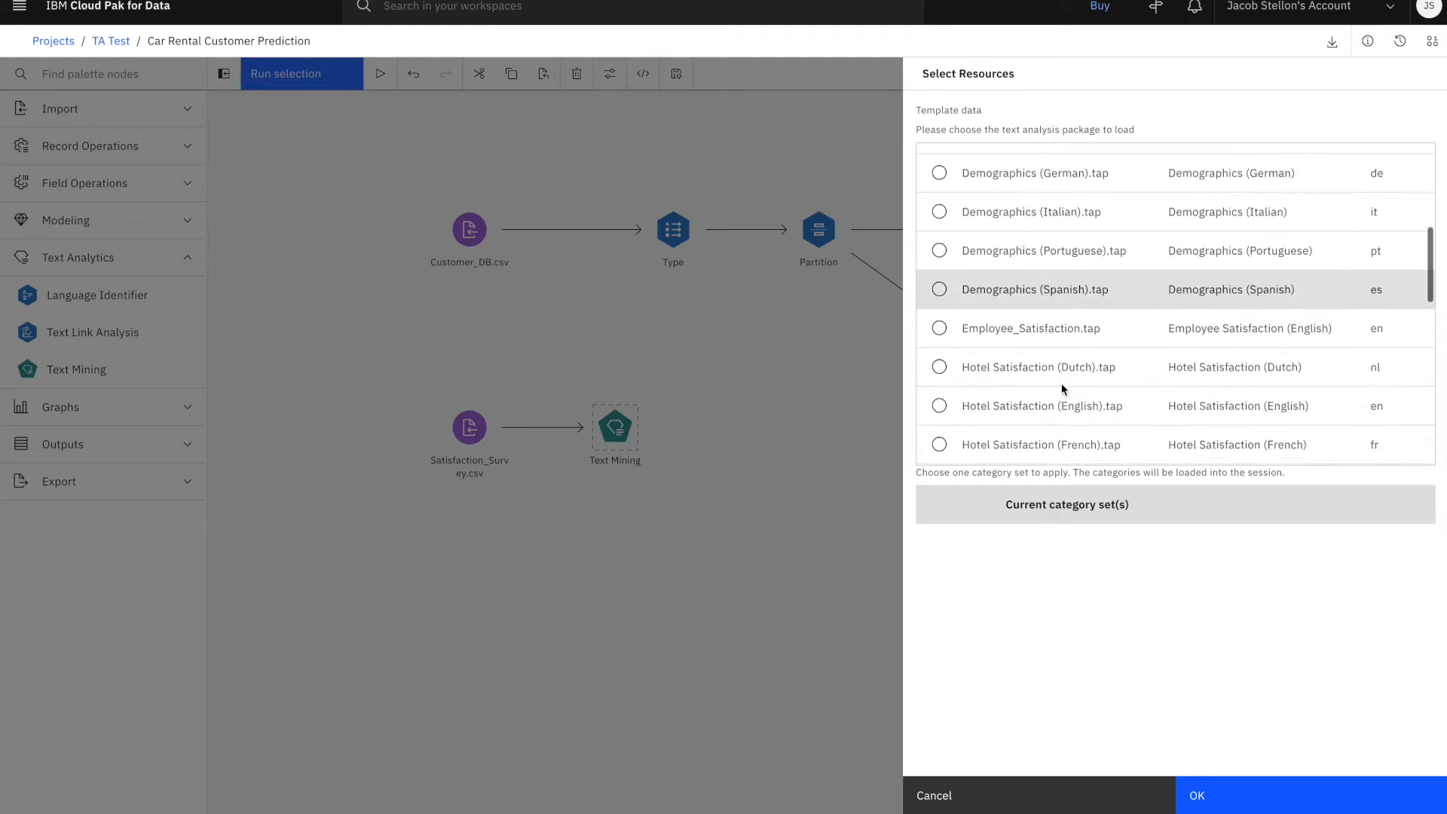
{"action": "scroll", "coordinate": [1062, 387], "scroll_direction": "down", "scroll_amount": 7}
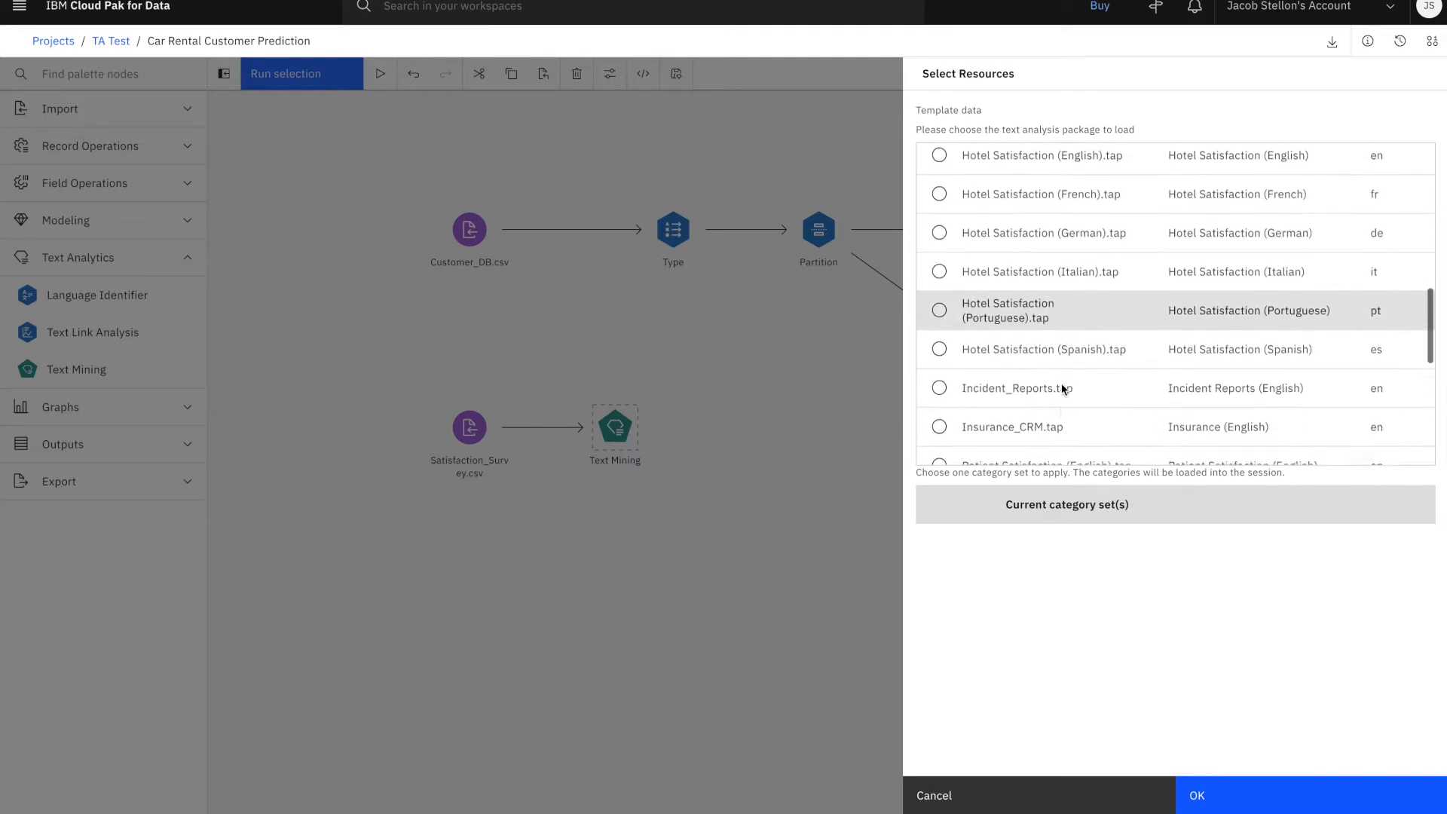
{"action": "scroll", "coordinate": [1063, 388], "scroll_direction": "down", "scroll_amount": 5}
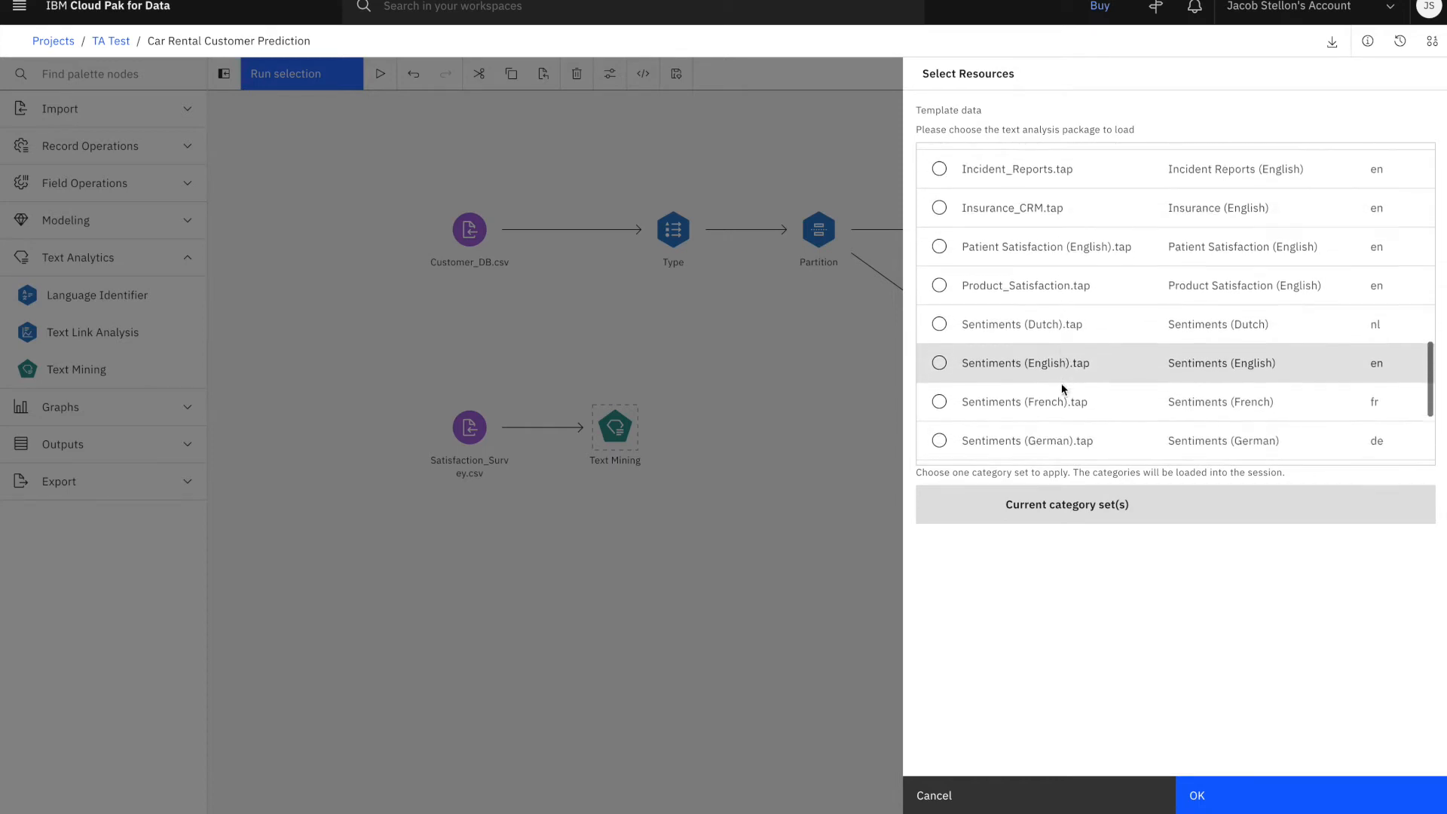
{"action": "left_click", "coordinate": [939, 323]}
{"action": "left_click", "coordinate": [1199, 795]}
{"action": "left_click", "coordinate": [1286, 788]}
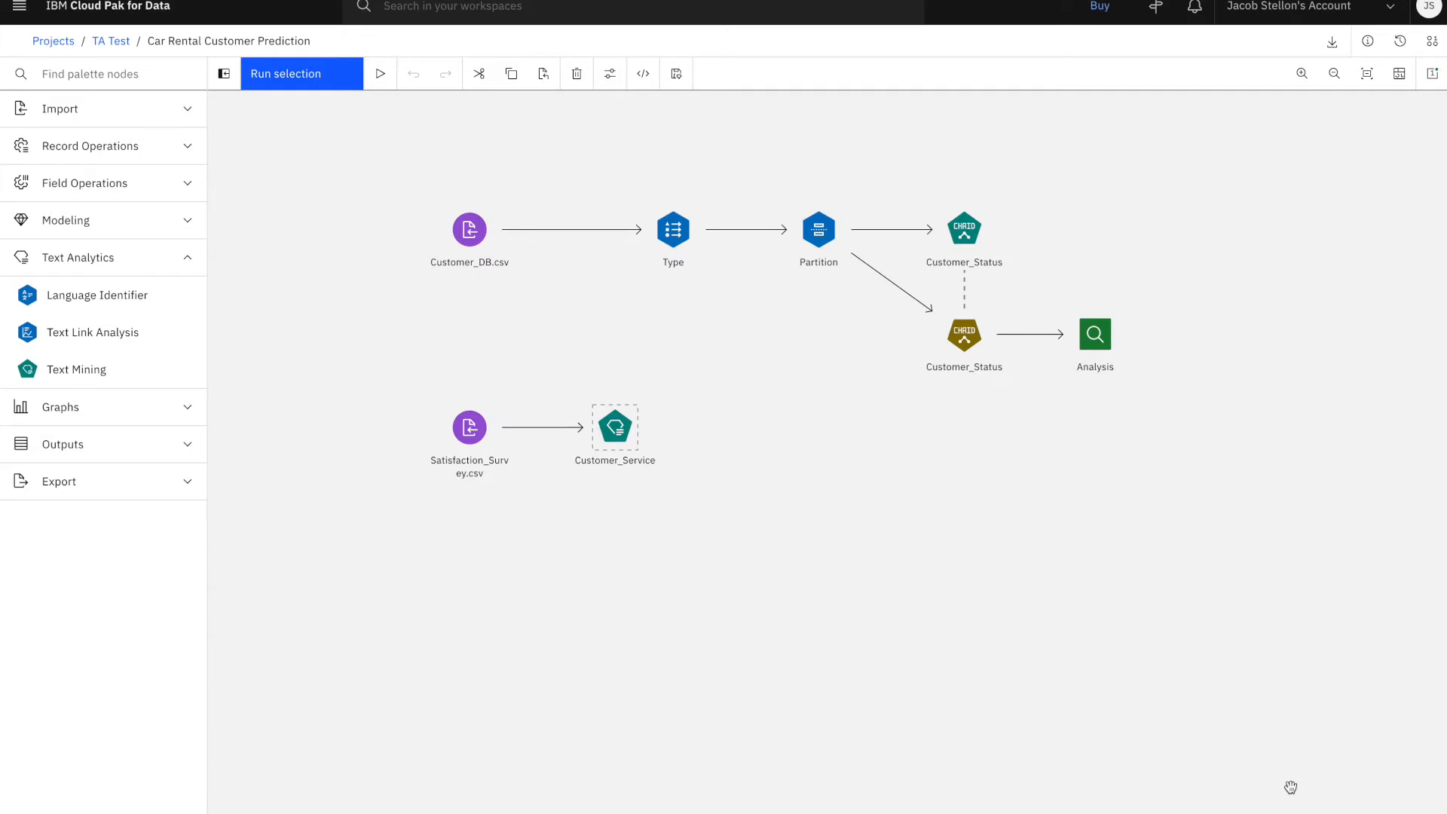
Run the Customer_Service text mining node, open its output in the Text Analytics Workbench and score the categories
{"action": "left_click", "coordinate": [297, 85]}
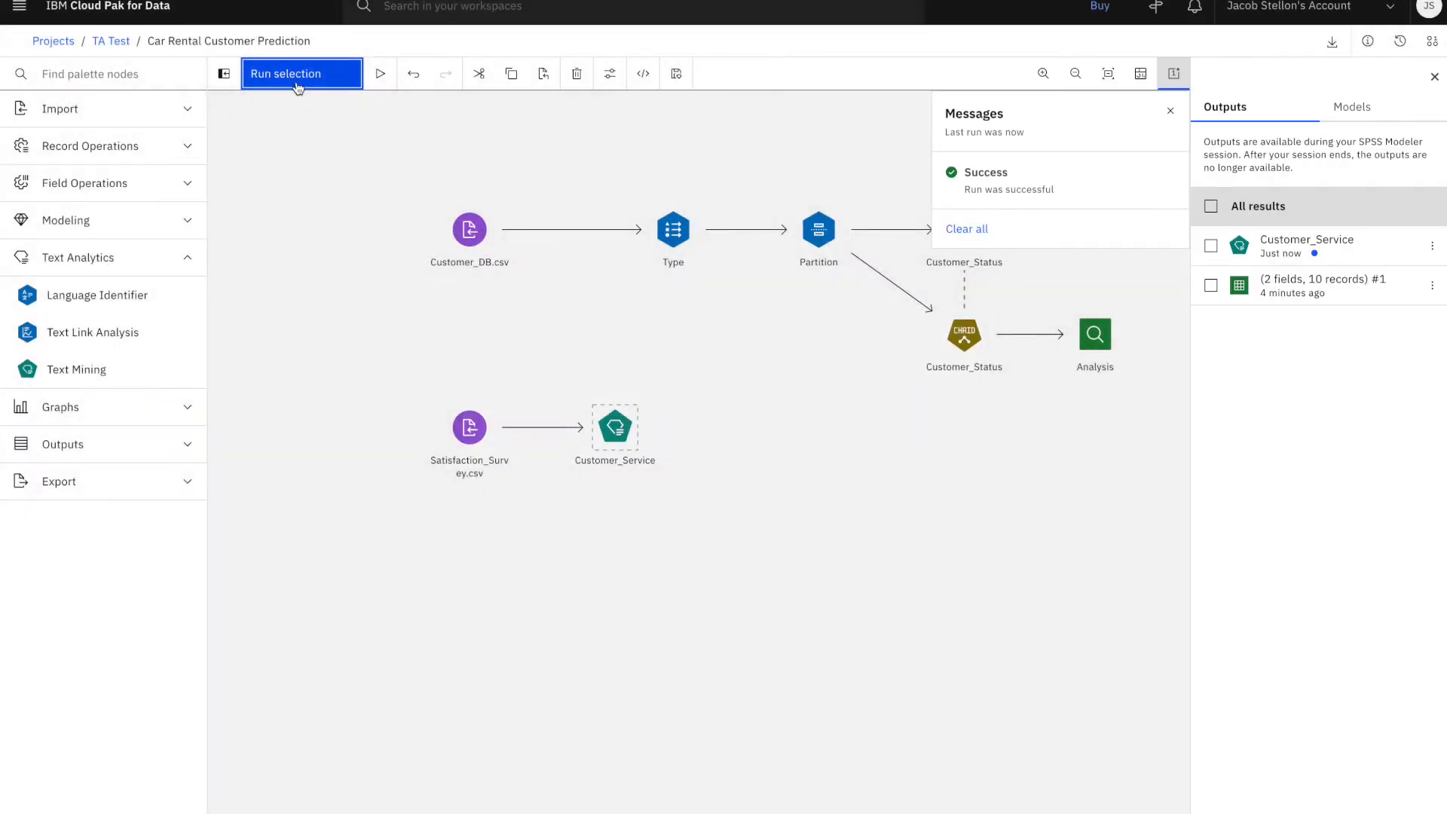
{"action": "left_click", "coordinate": [1281, 242]}
{"action": "left_click", "coordinate": [298, 142]}
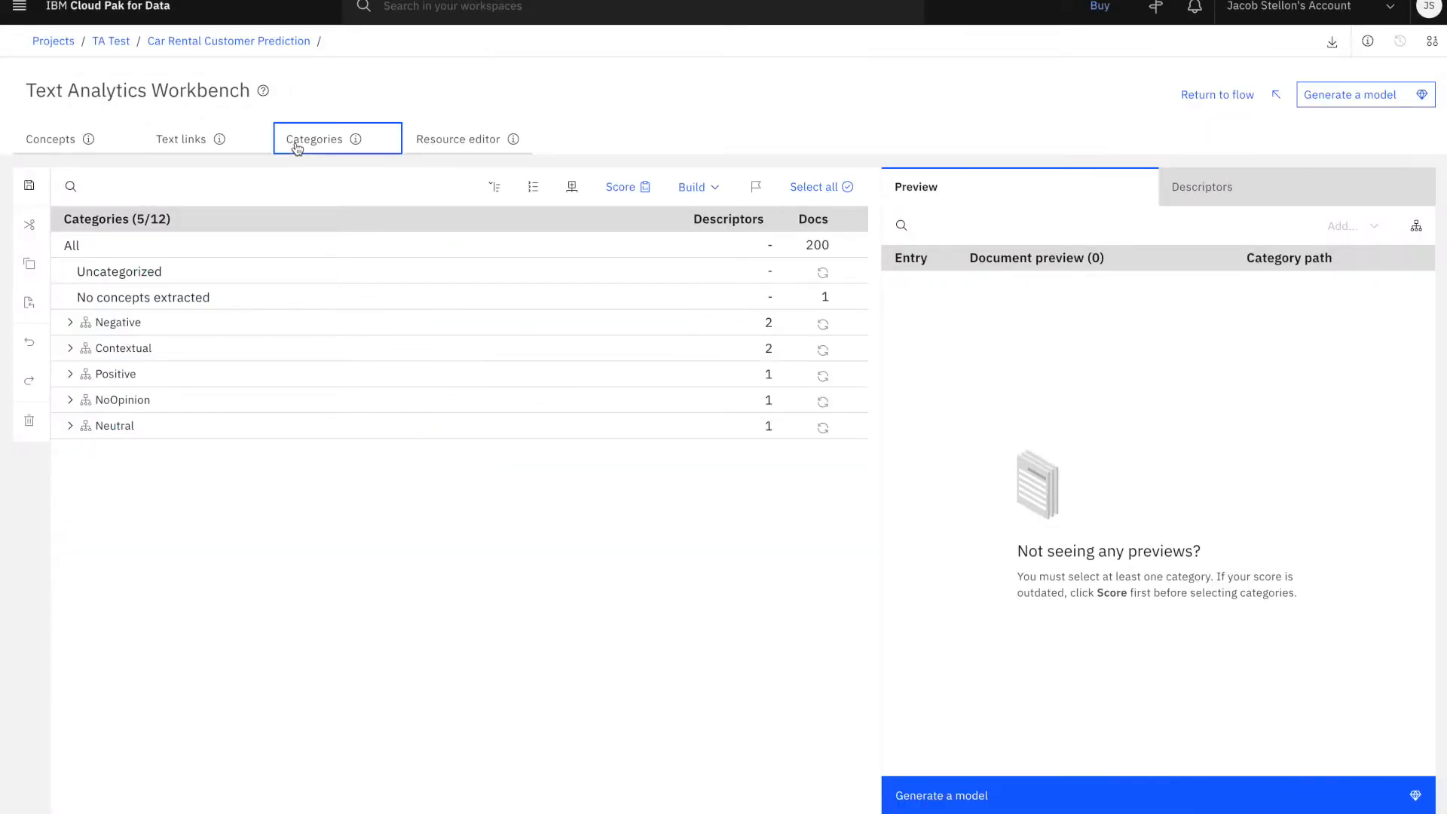
{"action": "left_click", "coordinate": [621, 188]}
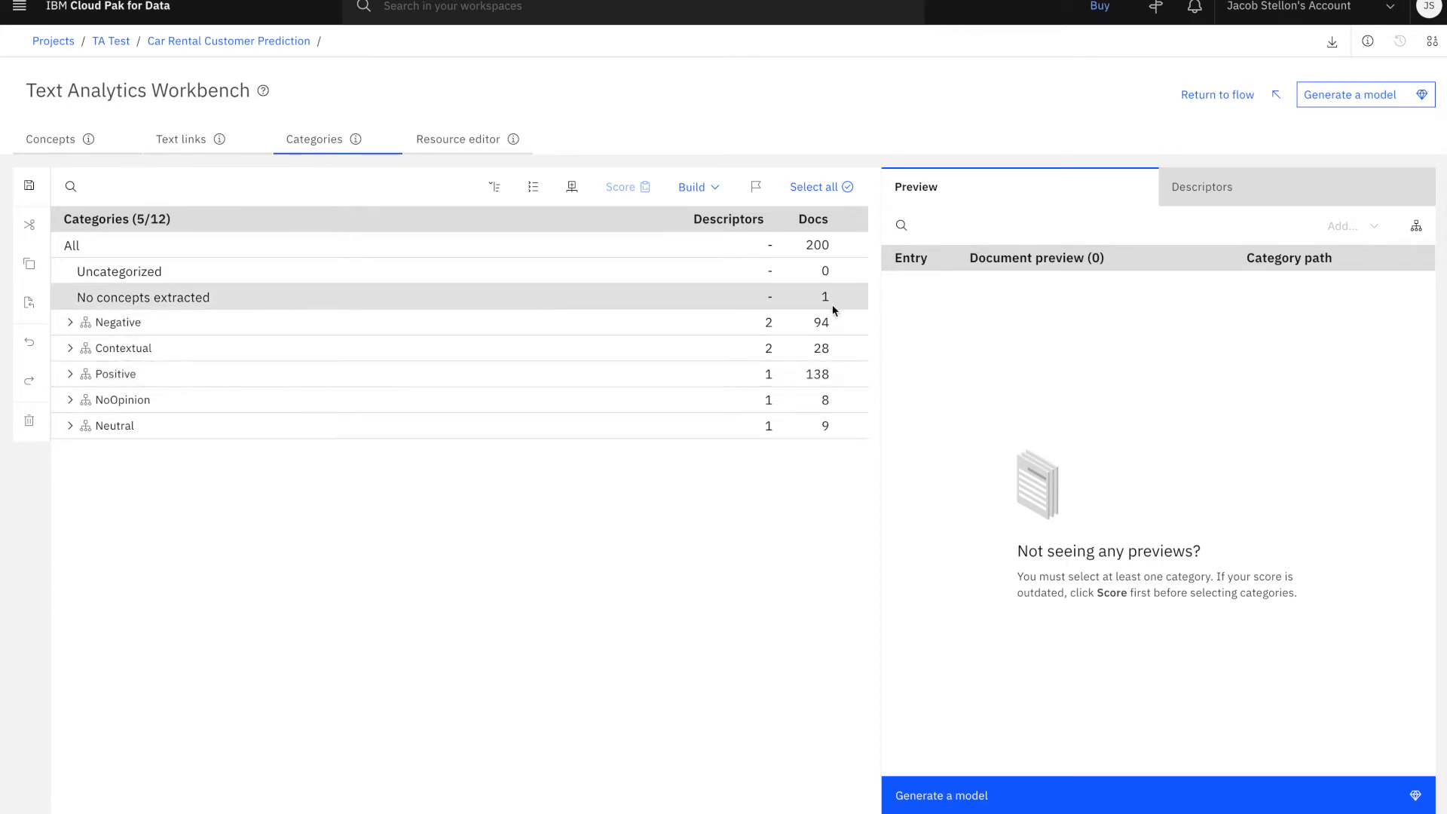
Generate a category model from the scored sentiment categories and return to the flow
{"action": "left_click", "coordinate": [1354, 103]}
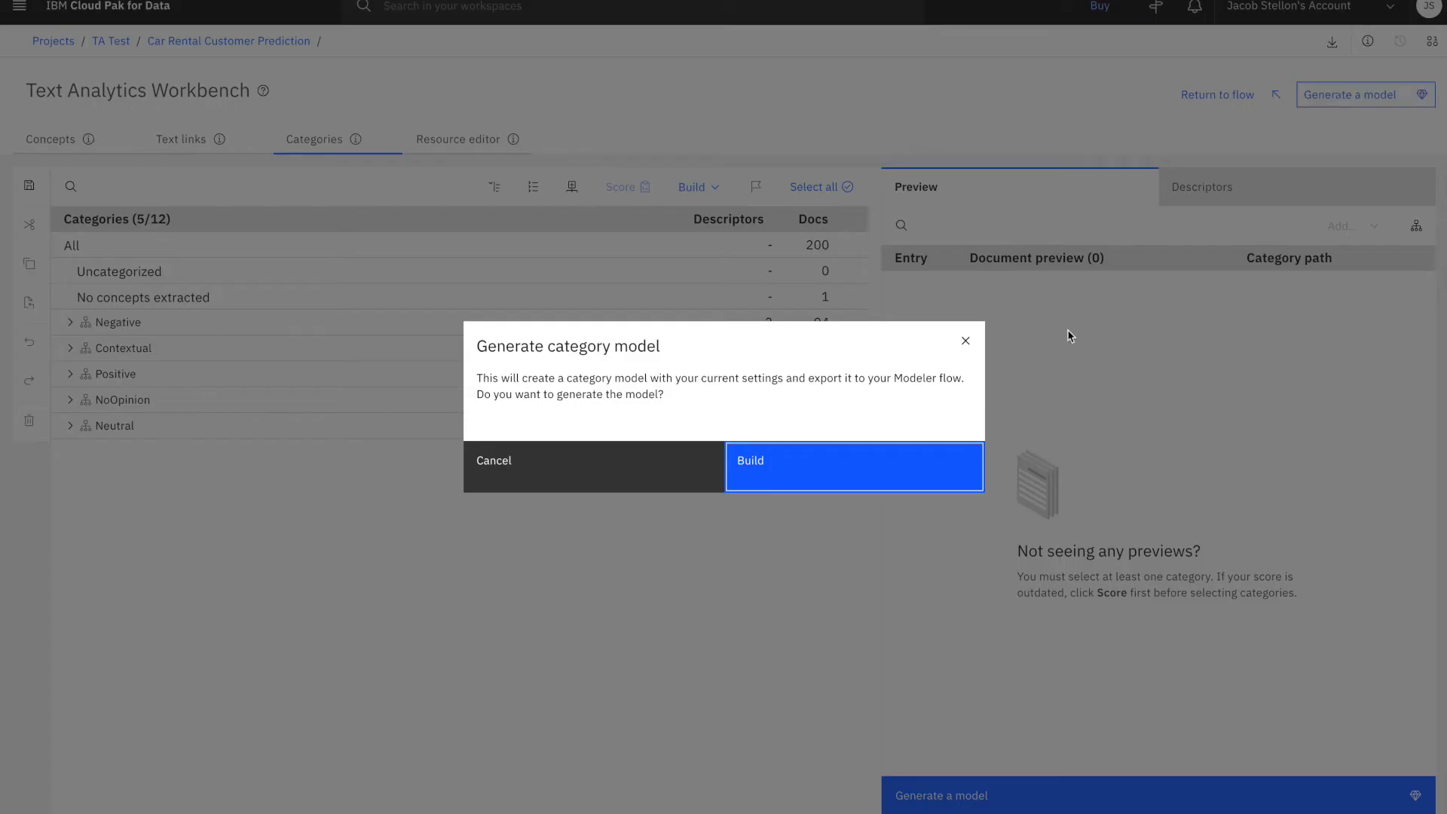
{"action": "left_click", "coordinate": [870, 478]}
{"action": "left_click", "coordinate": [760, 473]}
{"action": "left_click", "coordinate": [663, 472]}
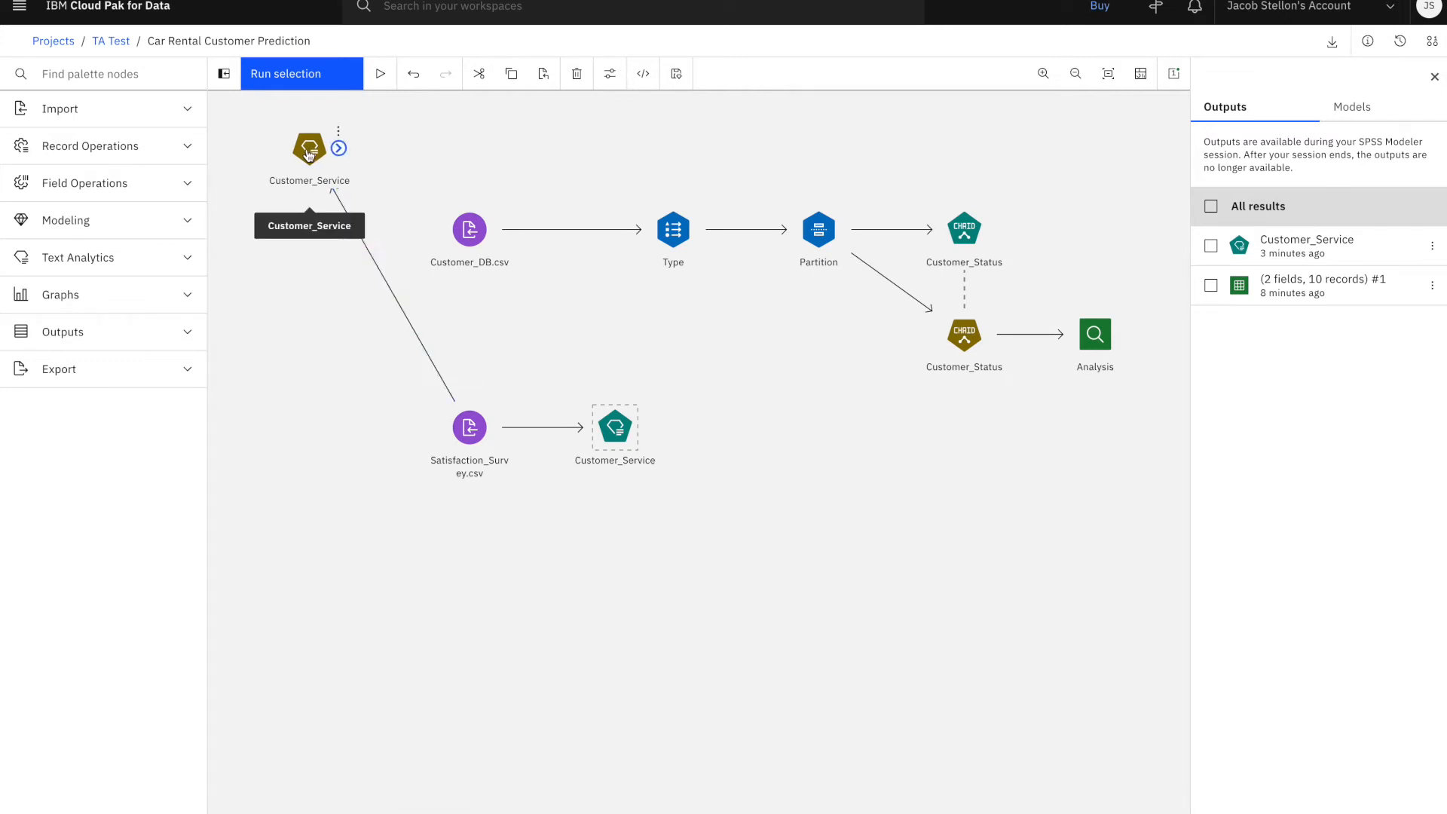
Move the generated Customer_Service model into open space below the flow and remove its link from Satisfaction_Survey.csv
{"action": "left_click_drag", "start_coordinate": [309, 151], "coordinate": [414, 383]}
{"action": "left_click_drag", "start_coordinate": [451, 460], "coordinate": [789, 603]}
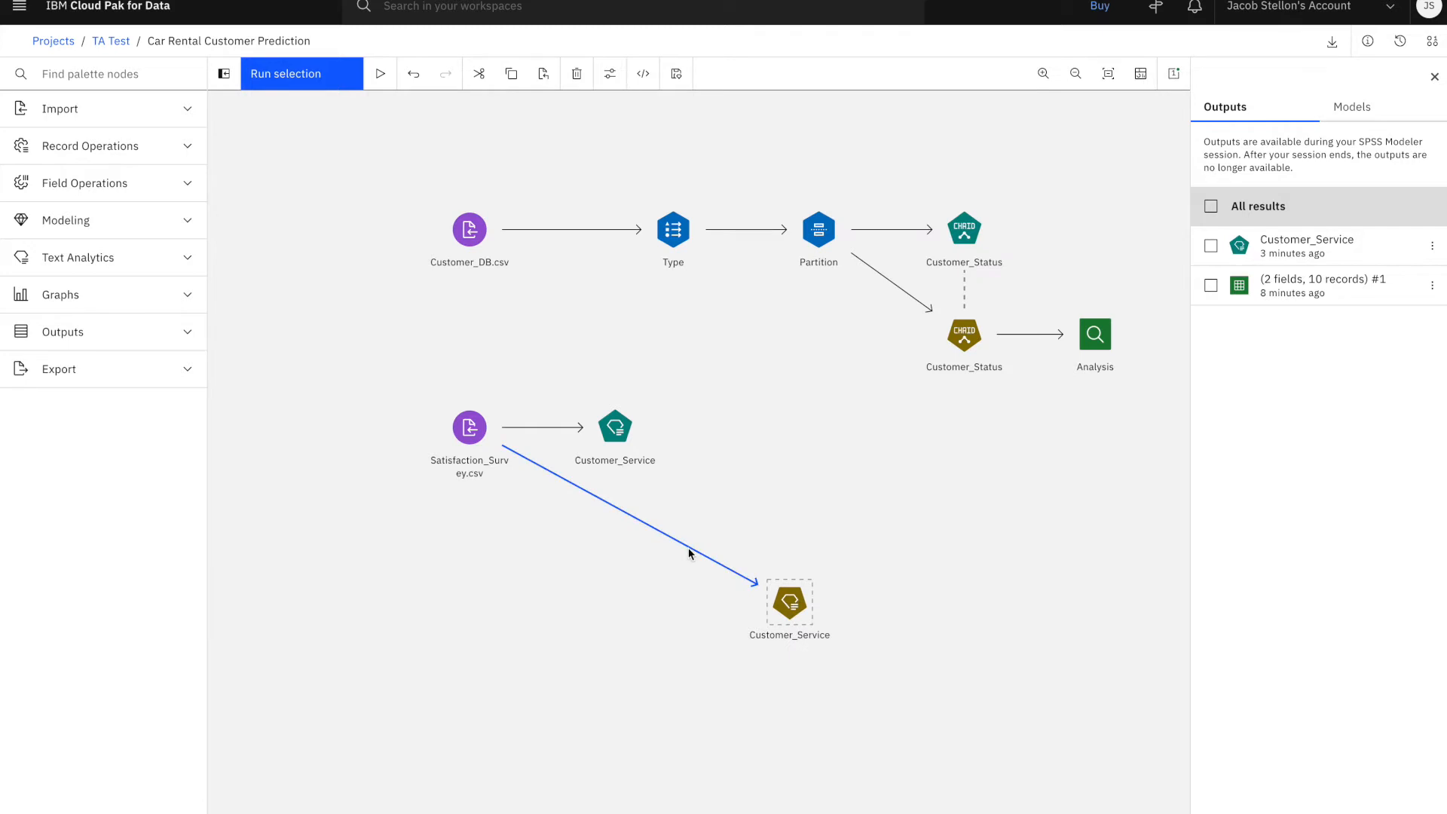
{"action": "left_click", "coordinate": [708, 559]}
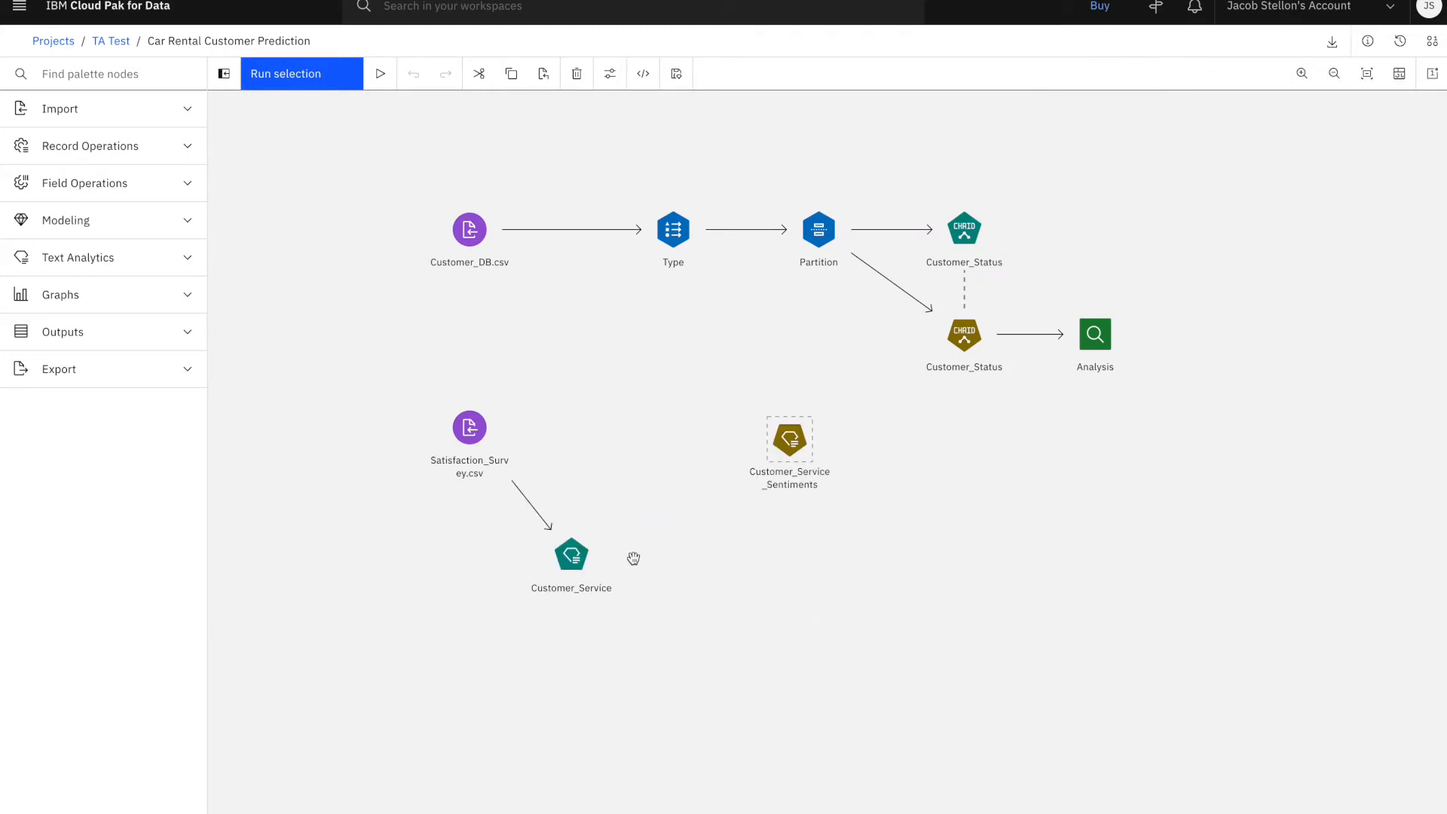
Change the Customer_Service text mining node's text analysis package to Customer_Satisfaction.tap
{"action": "double_click", "coordinate": [574, 561]}
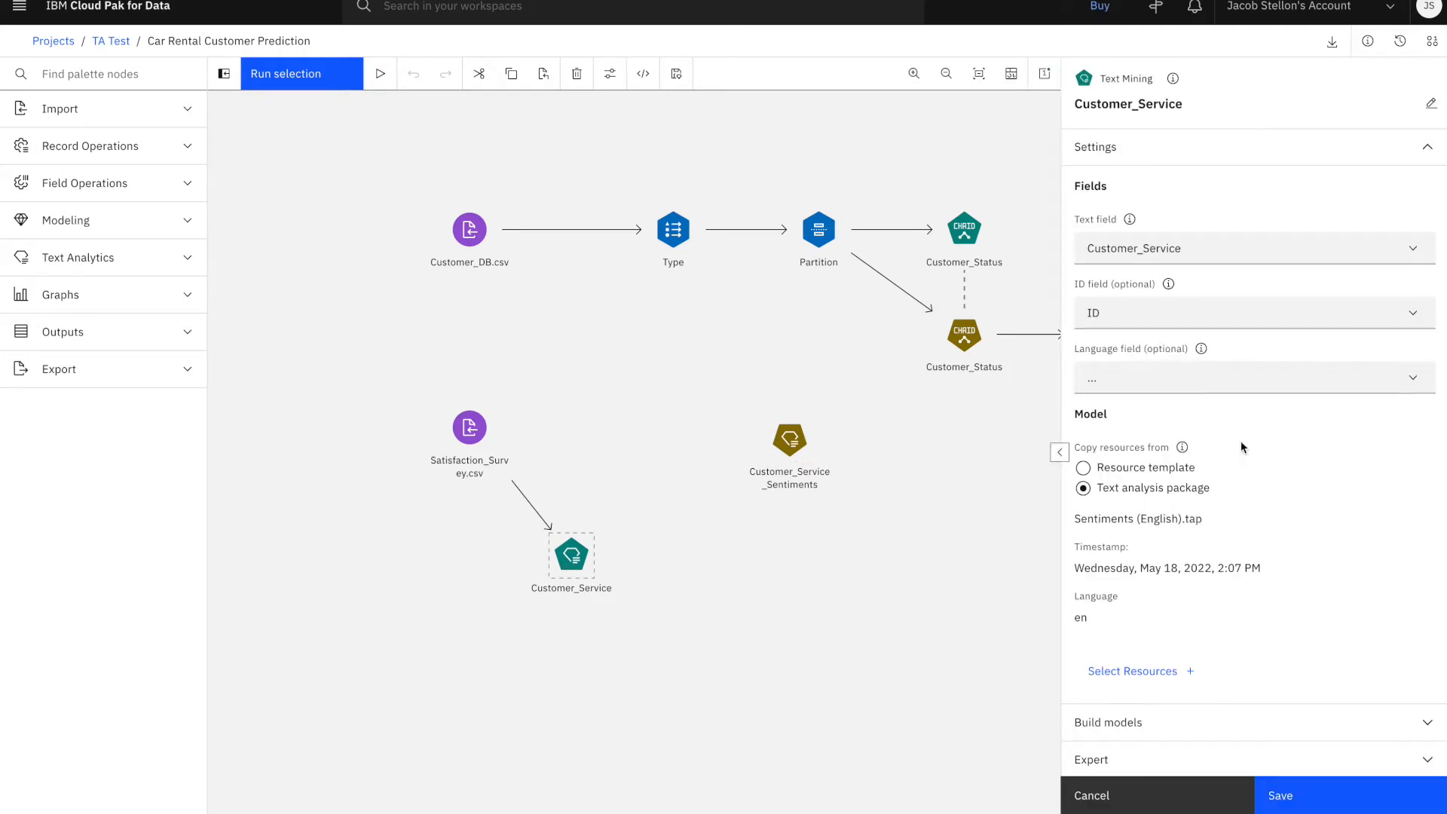
{"action": "scroll", "coordinate": [1241, 441], "scroll_direction": "down", "scroll_amount": 1}
{"action": "left_click", "coordinate": [1148, 640]}
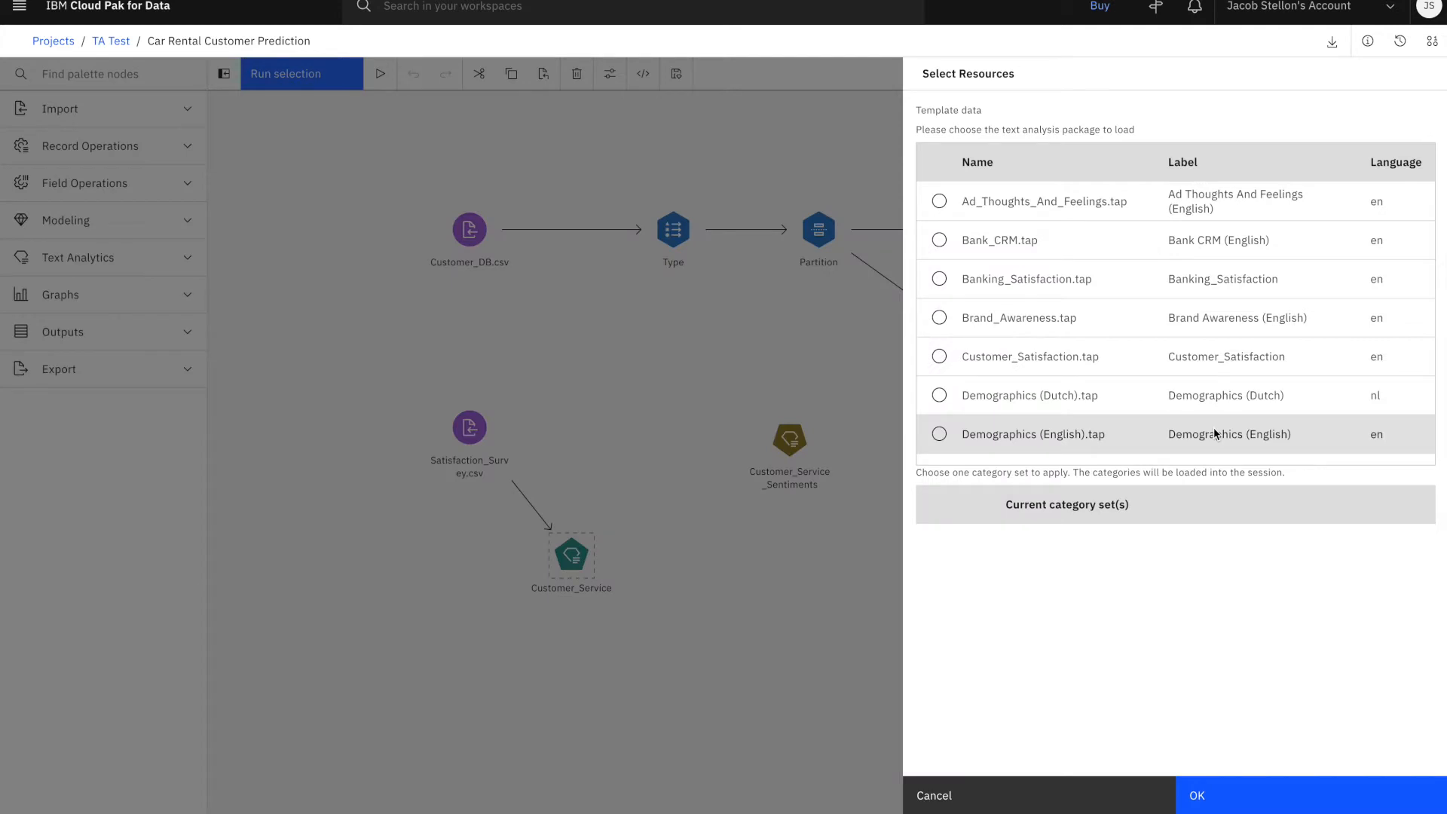
{"action": "left_click", "coordinate": [940, 357]}
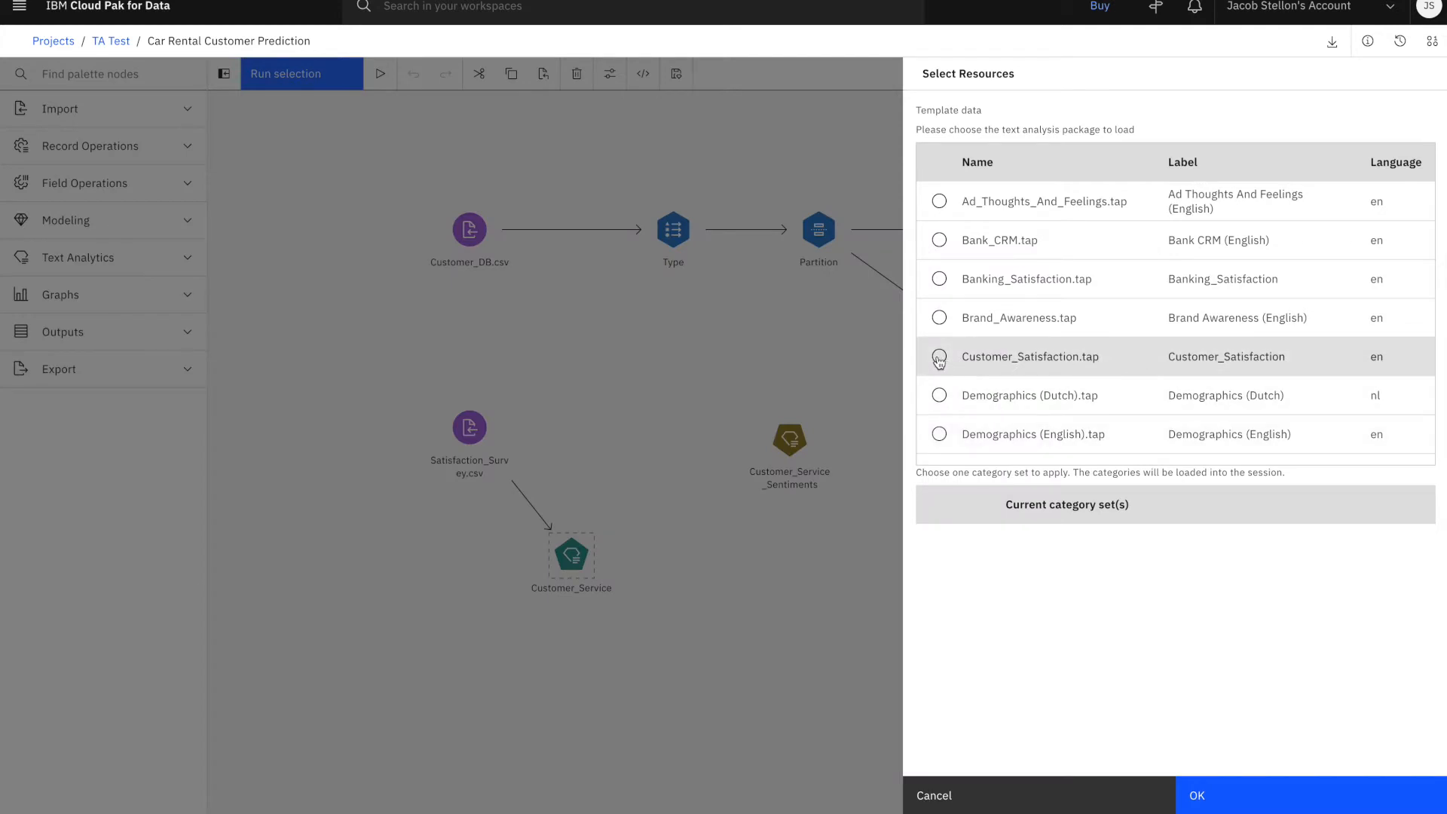
{"action": "left_click", "coordinate": [1197, 794]}
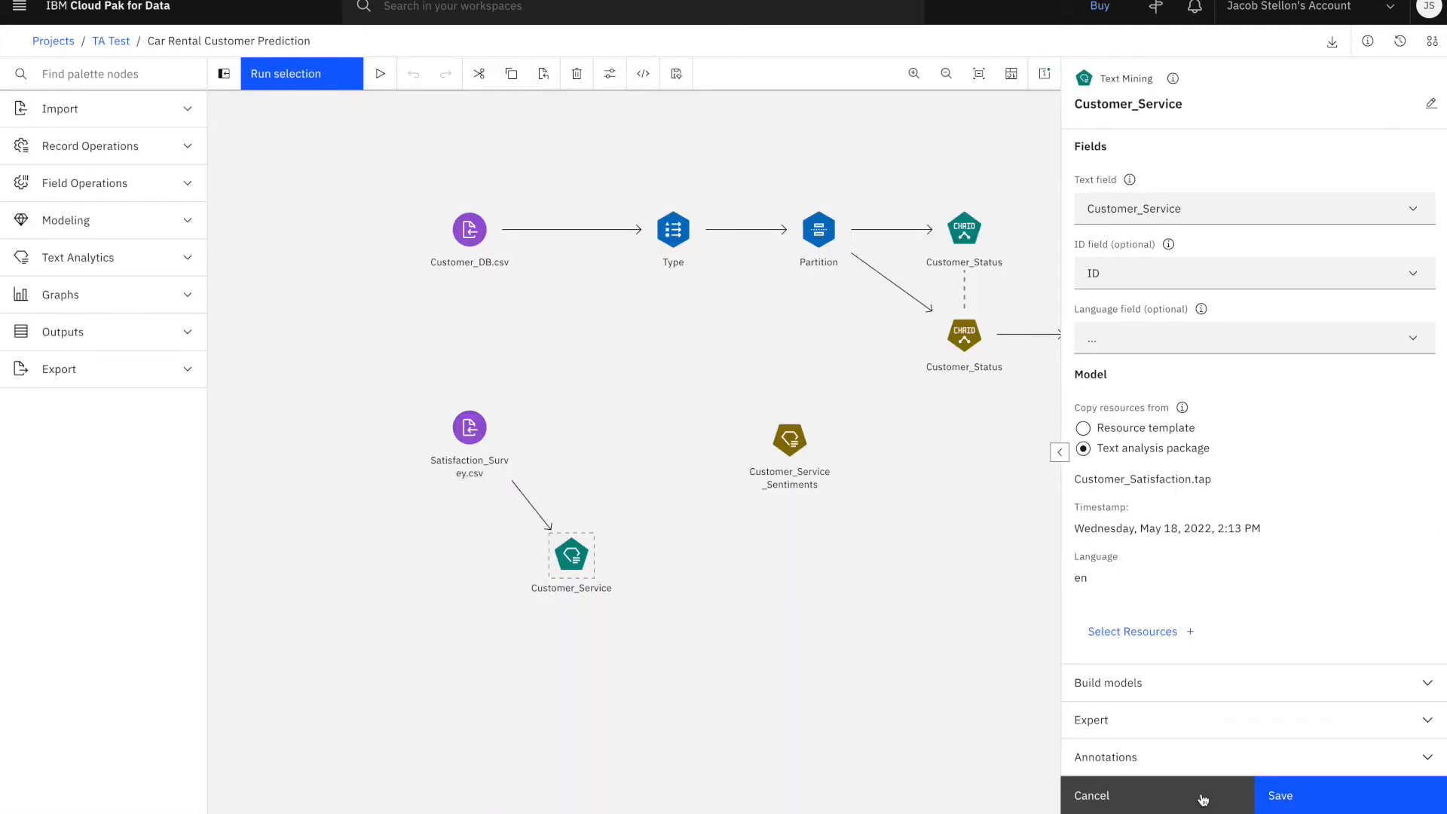
Save the Customer_Service node's settings, run the node and open its new output in the Text Analytics Workbench
{"action": "left_click", "coordinate": [1276, 808]}
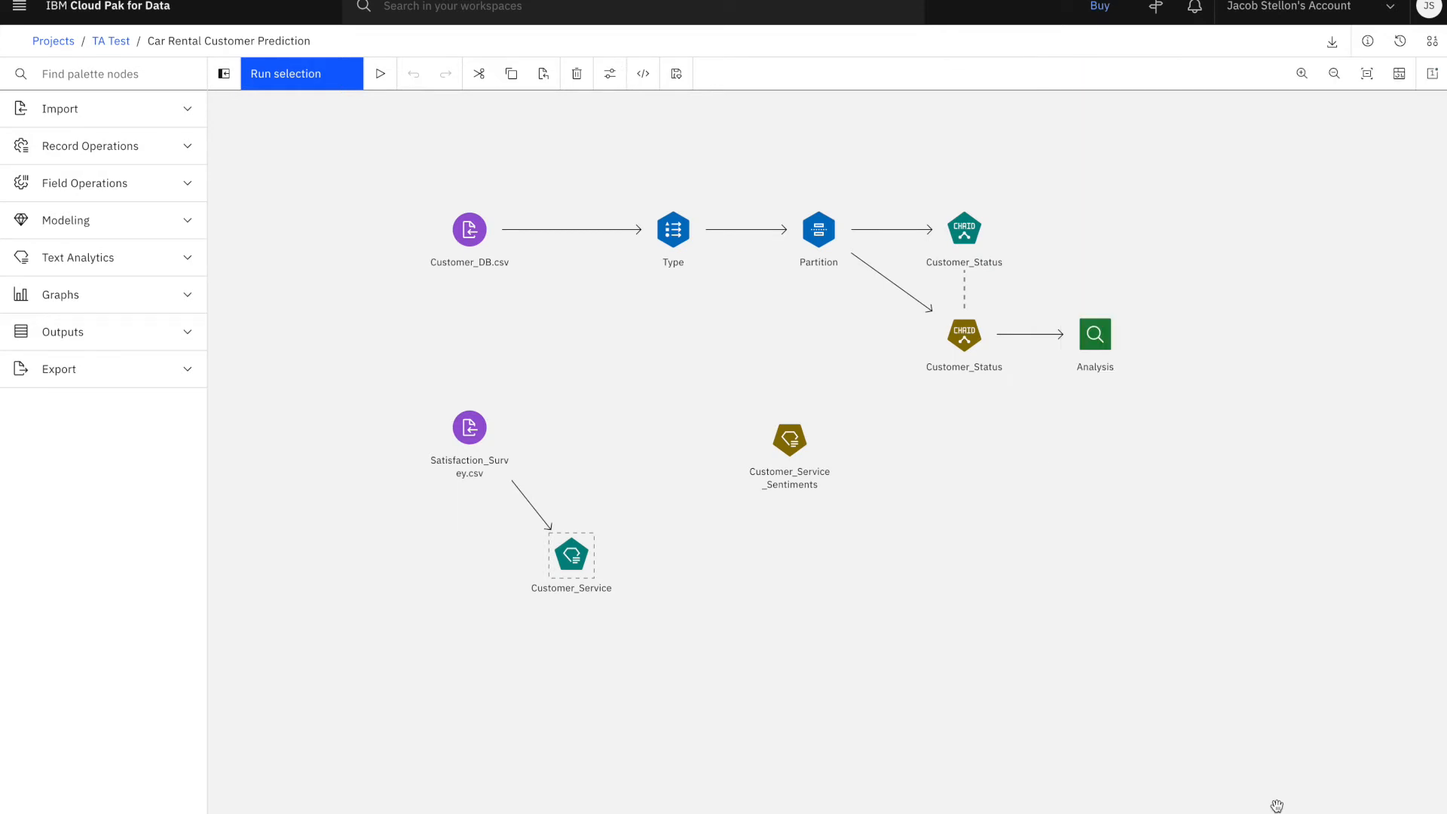
{"action": "left_click", "coordinate": [326, 85]}
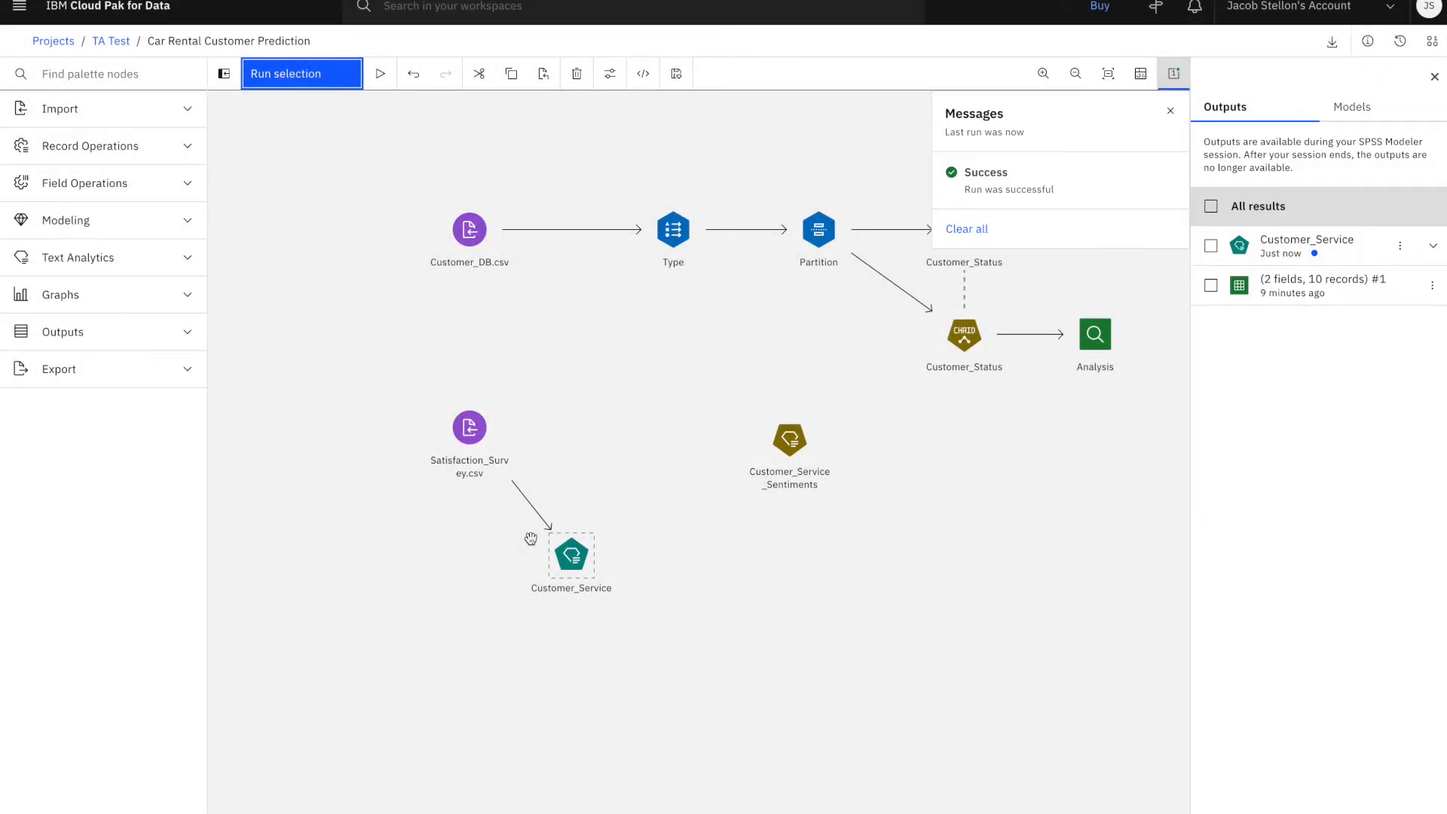
{"action": "left_click", "coordinate": [1277, 245]}
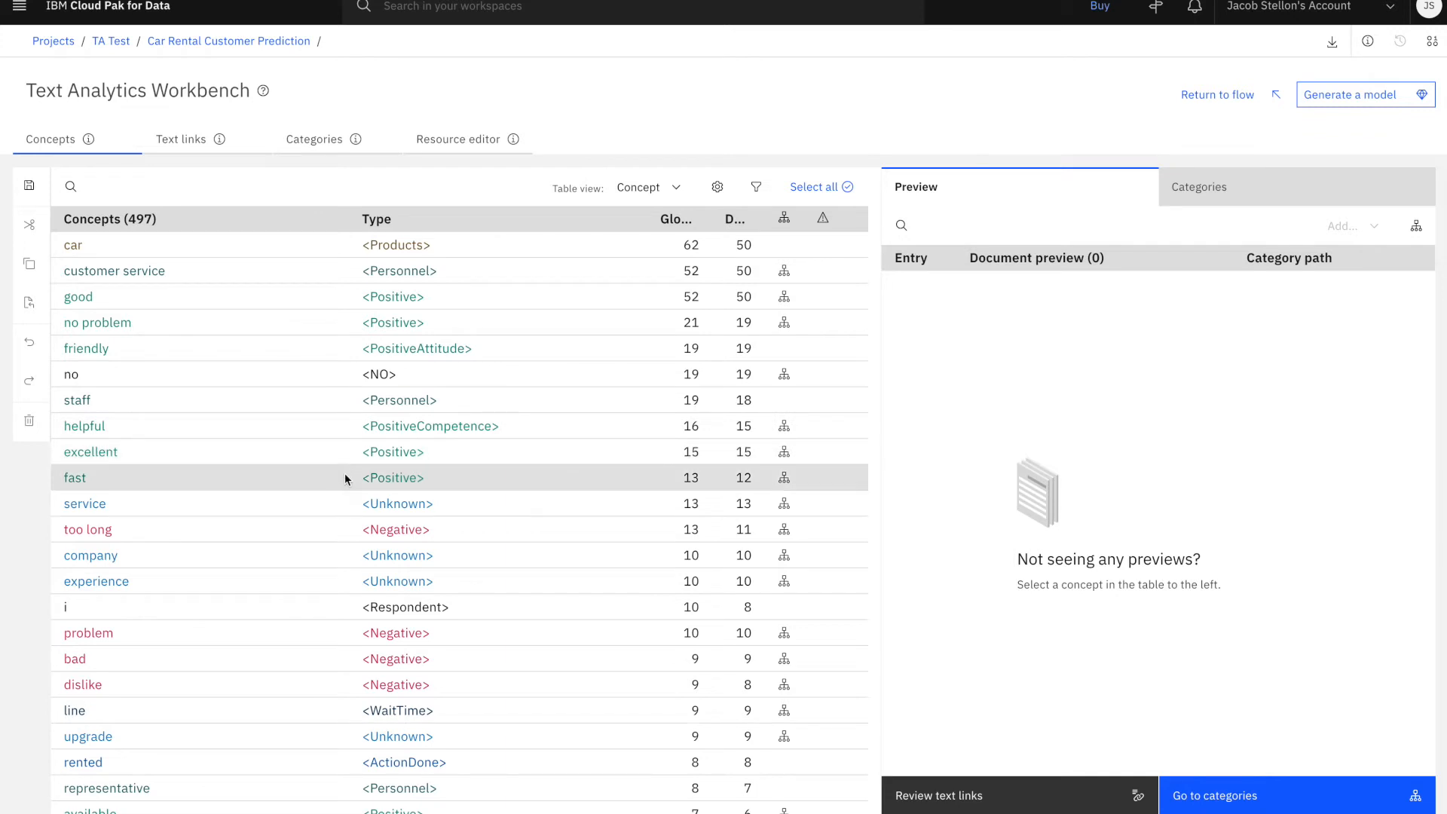
Preview the documents containing the concept "service" and page through several entries in document view, starting from entry 2144
{"action": "left_click", "coordinate": [231, 503]}
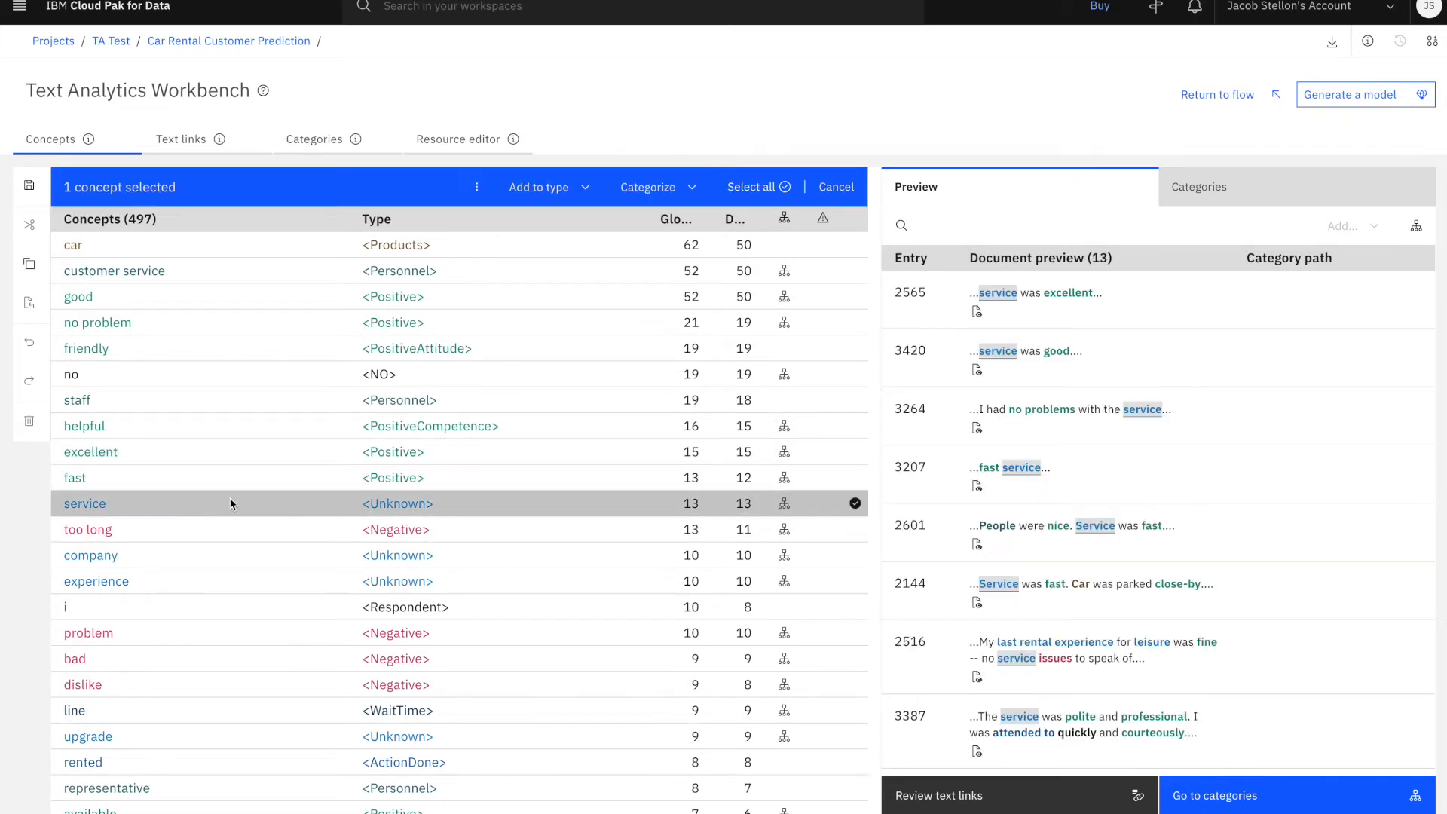
{"action": "left_click", "coordinate": [980, 607]}
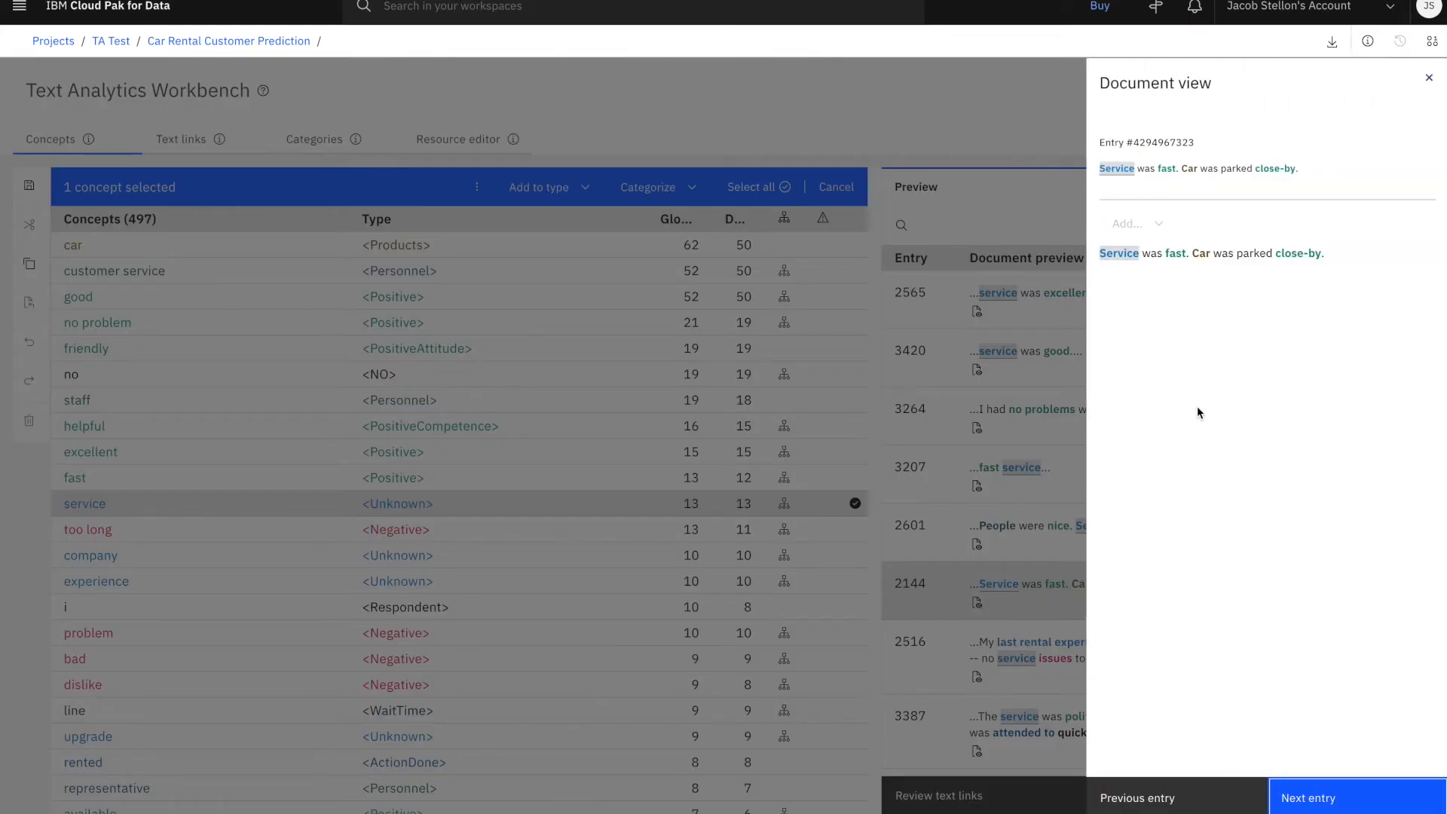
{"action": "left_click", "coordinate": [1307, 805]}
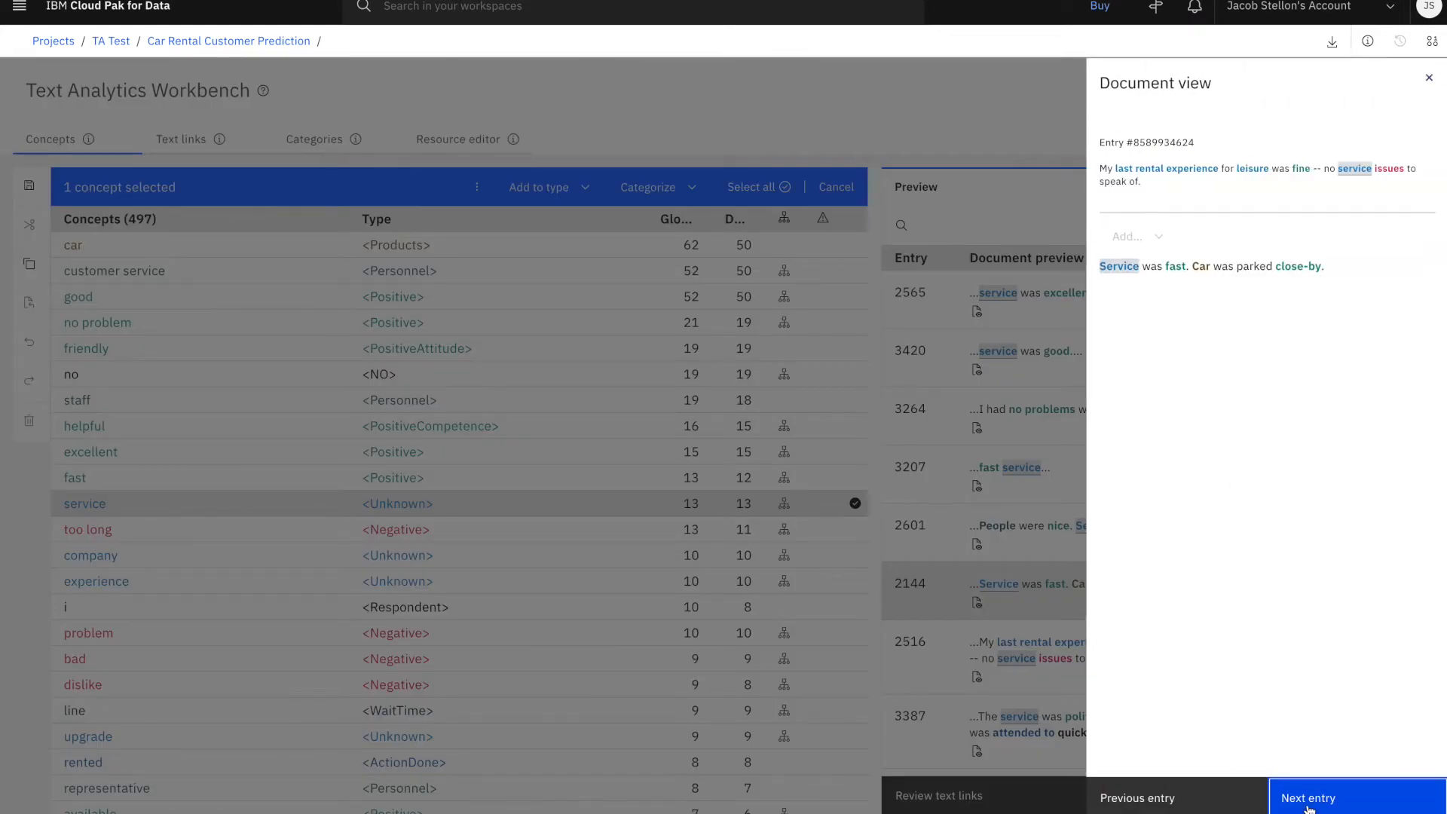
{"action": "left_click", "coordinate": [1307, 805]}
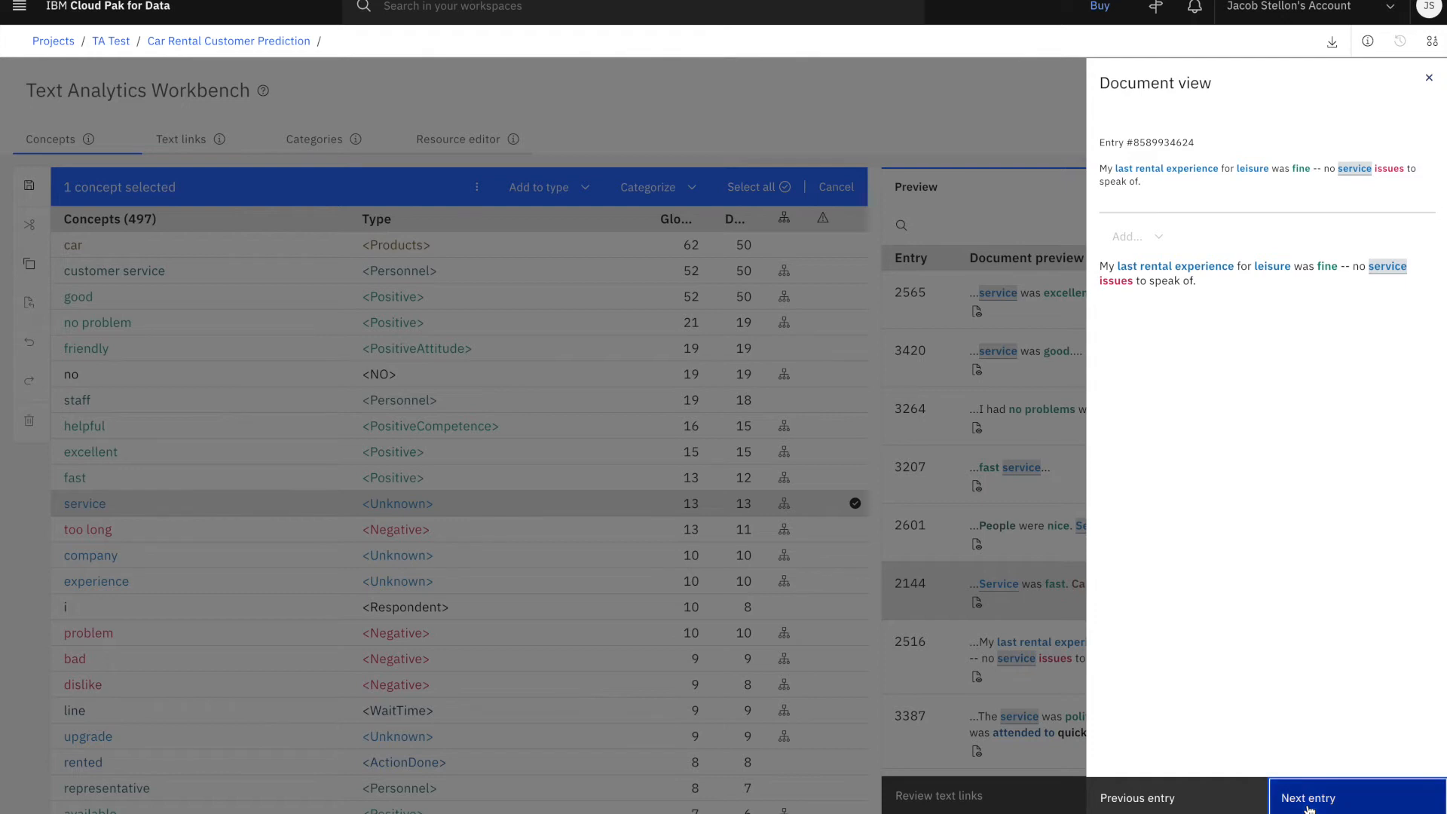
{"action": "left_click", "coordinate": [1307, 805]}
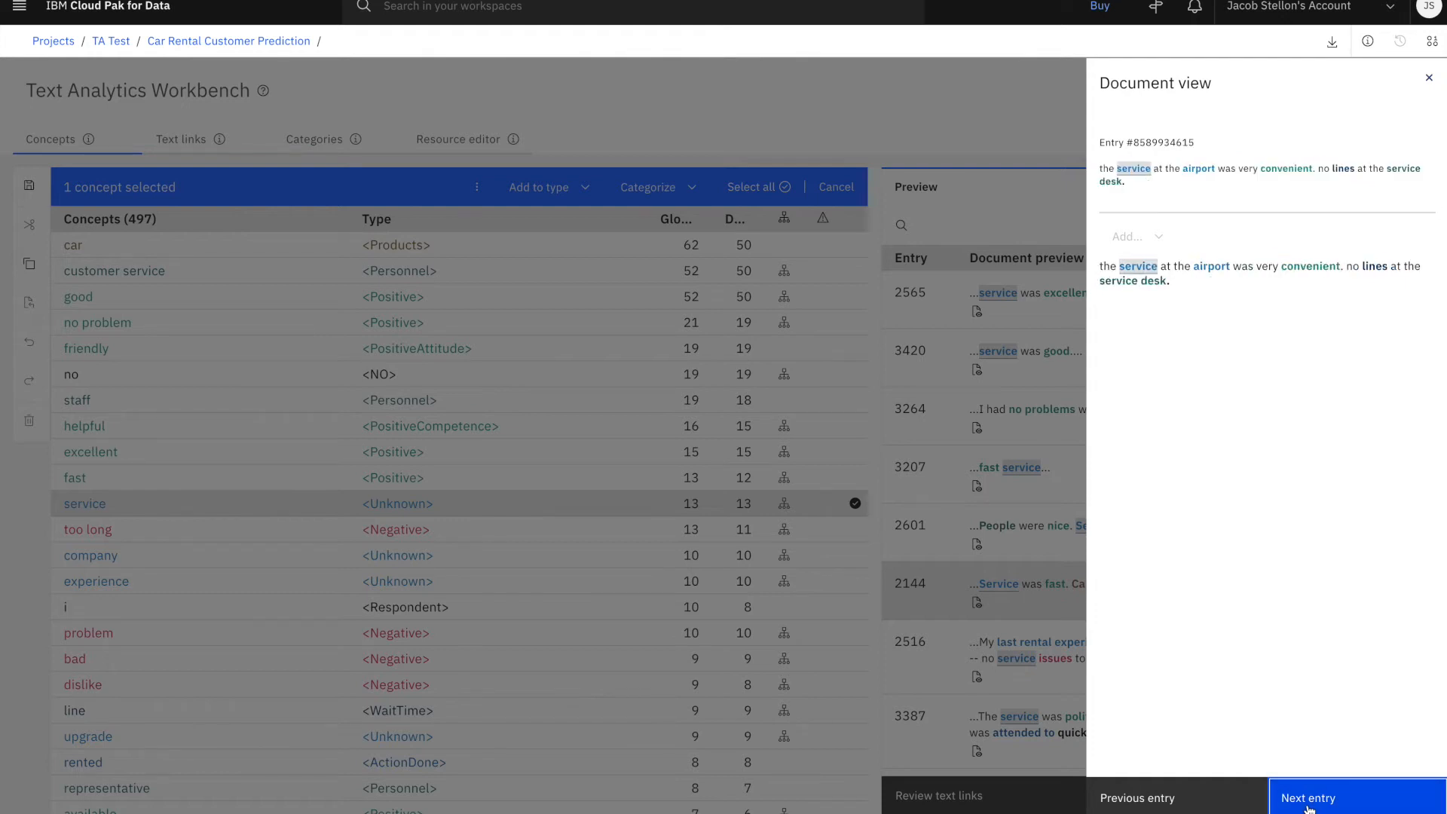
{"action": "left_click", "coordinate": [1429, 79]}
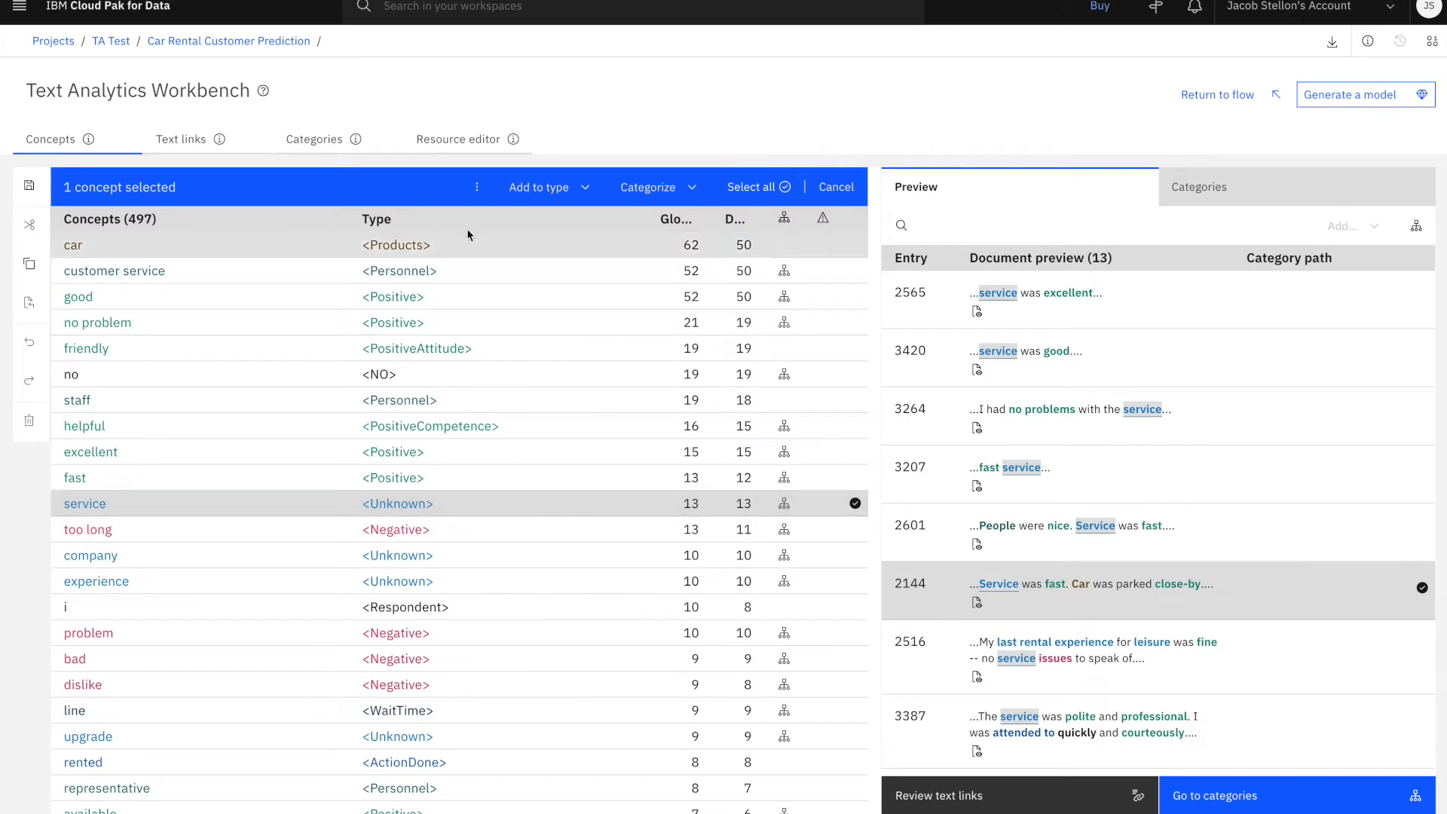
Add the concept "service" as a synonym of the existing target "customer service" of type Personnel
{"action": "left_click", "coordinate": [477, 189]}
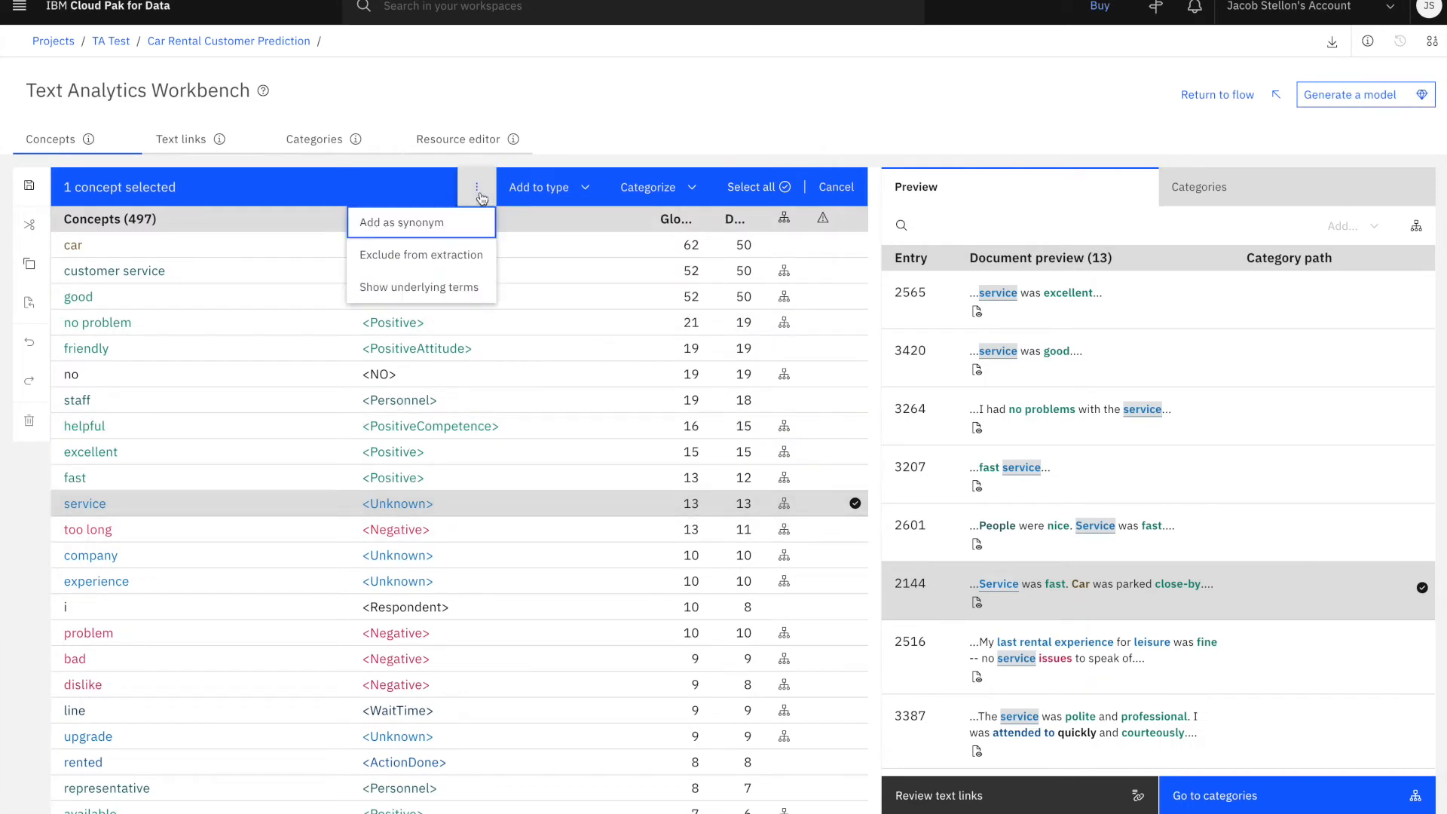
{"action": "left_click", "coordinate": [456, 224]}
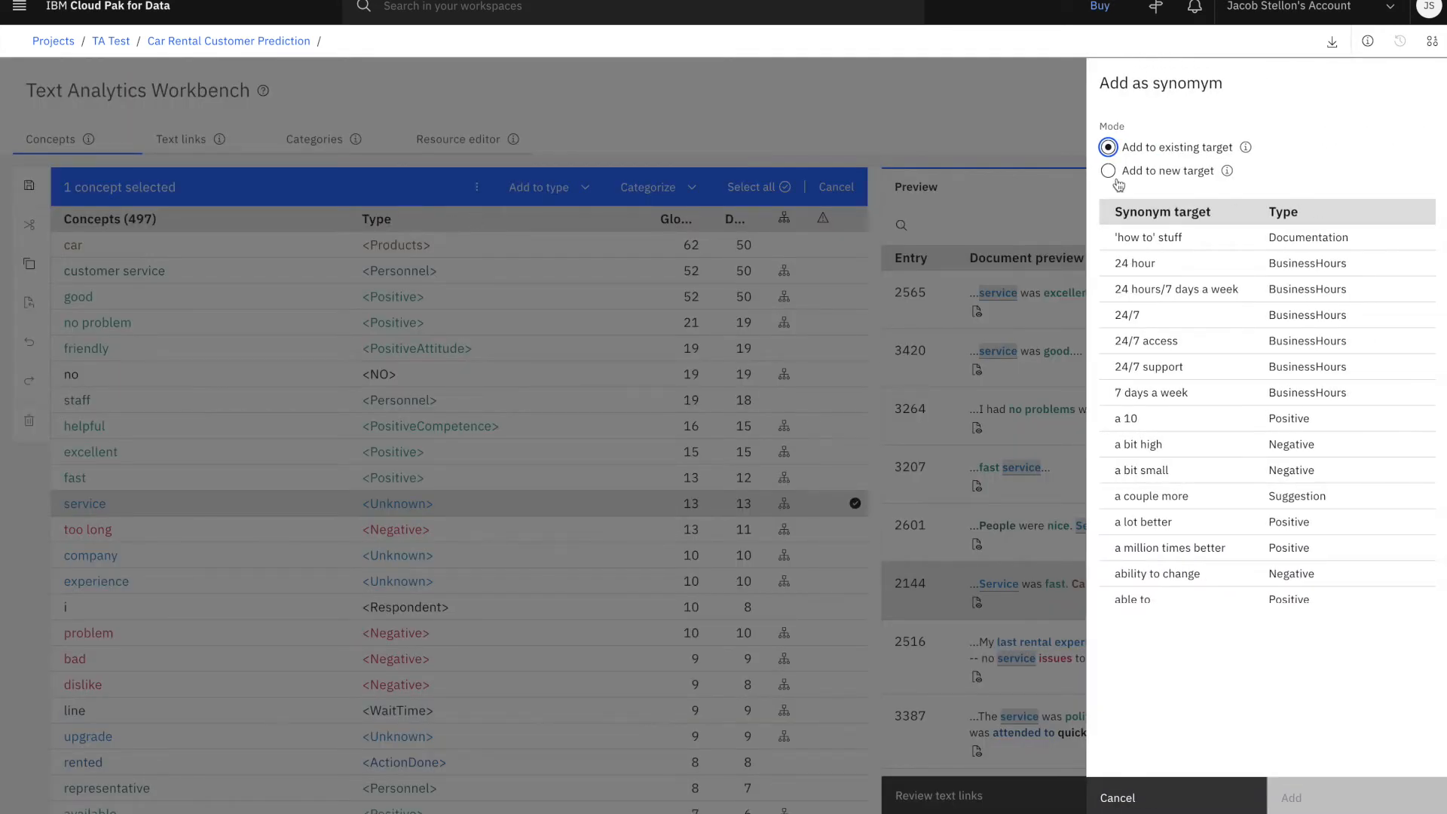
{"action": "scroll", "coordinate": [1158, 438], "scroll_direction": "down", "scroll_amount": 20}
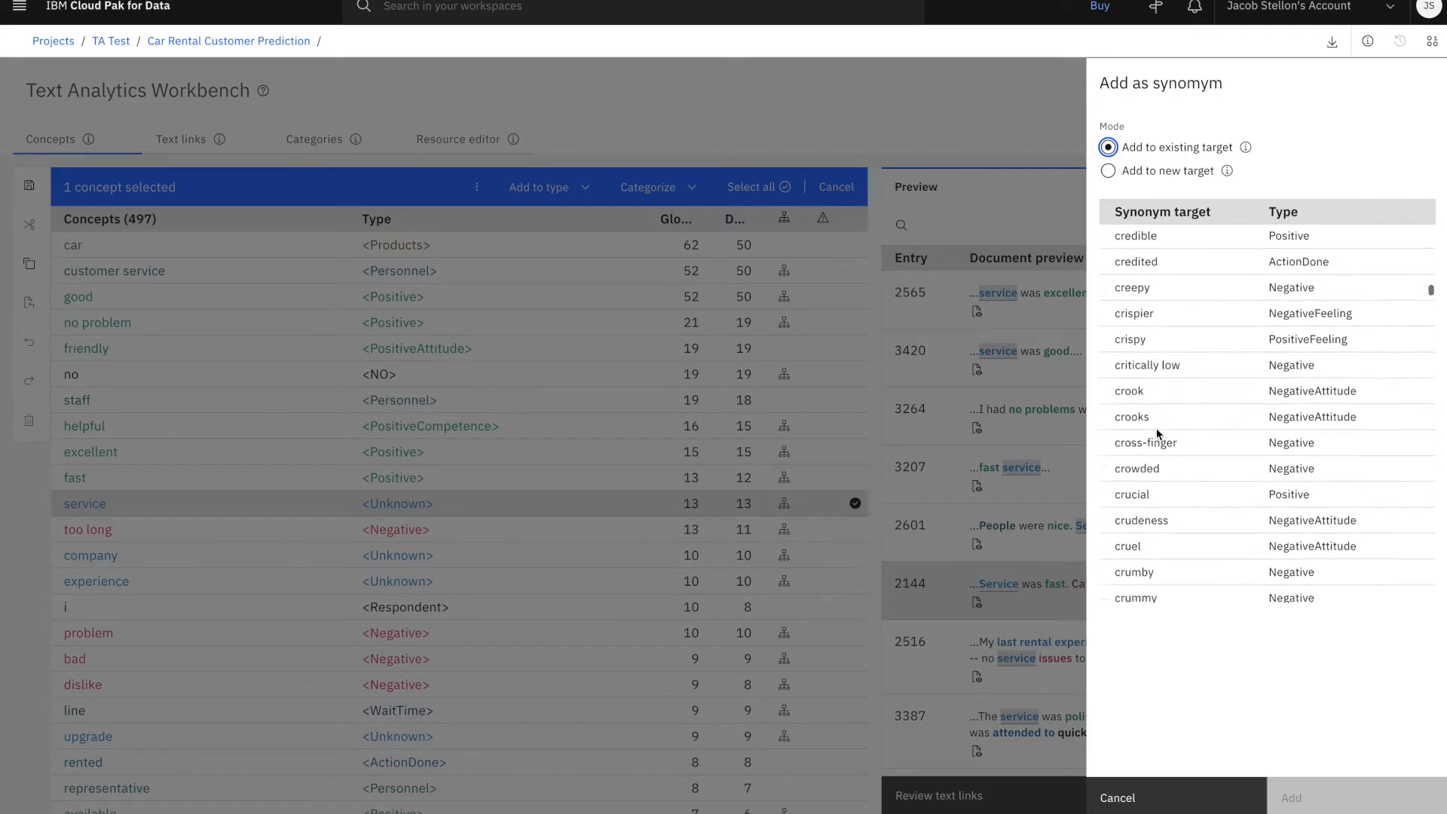
{"action": "scroll", "coordinate": [1158, 435], "scroll_direction": "down", "scroll_amount": 3}
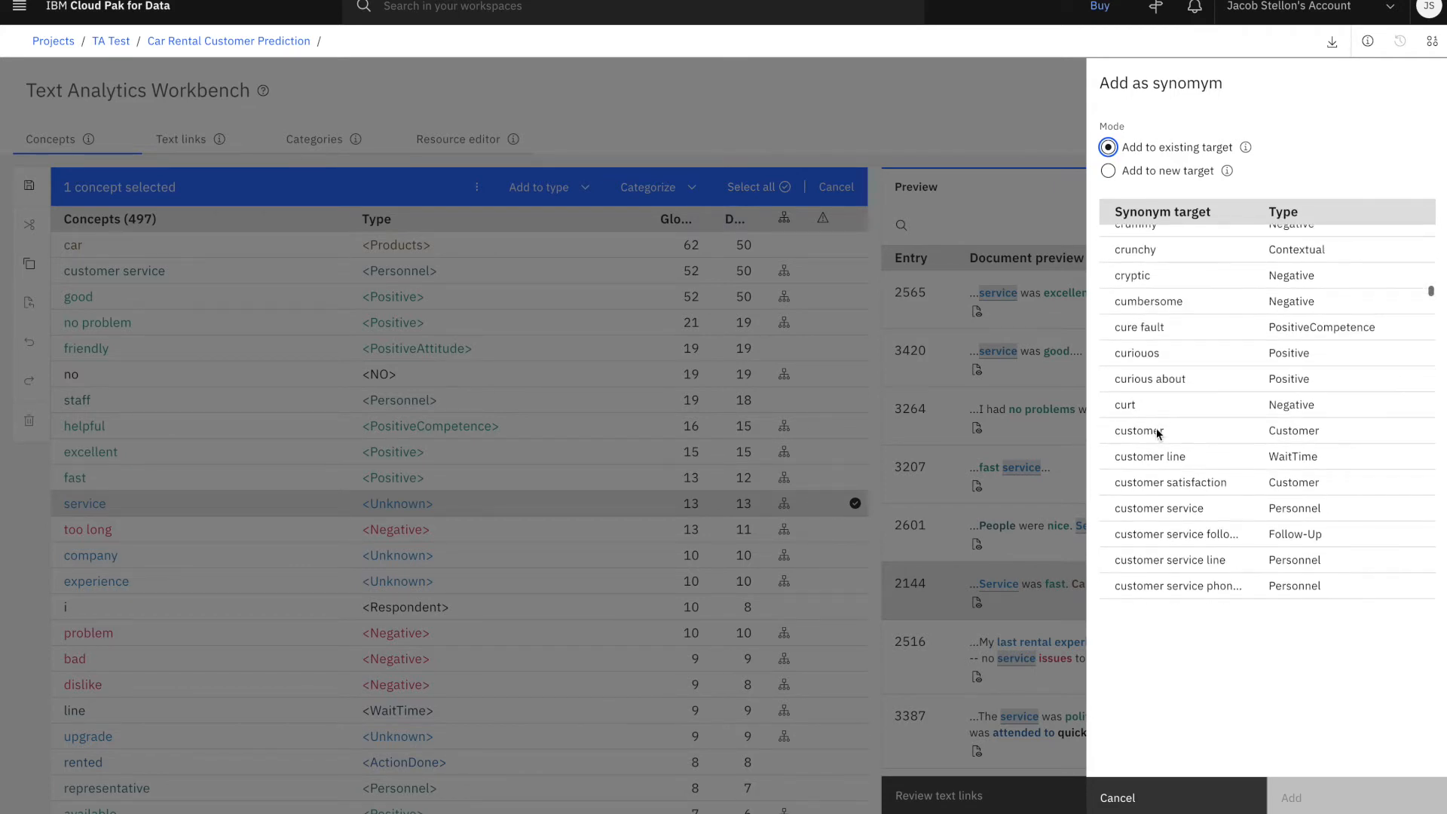
{"action": "left_click", "coordinate": [1151, 507]}
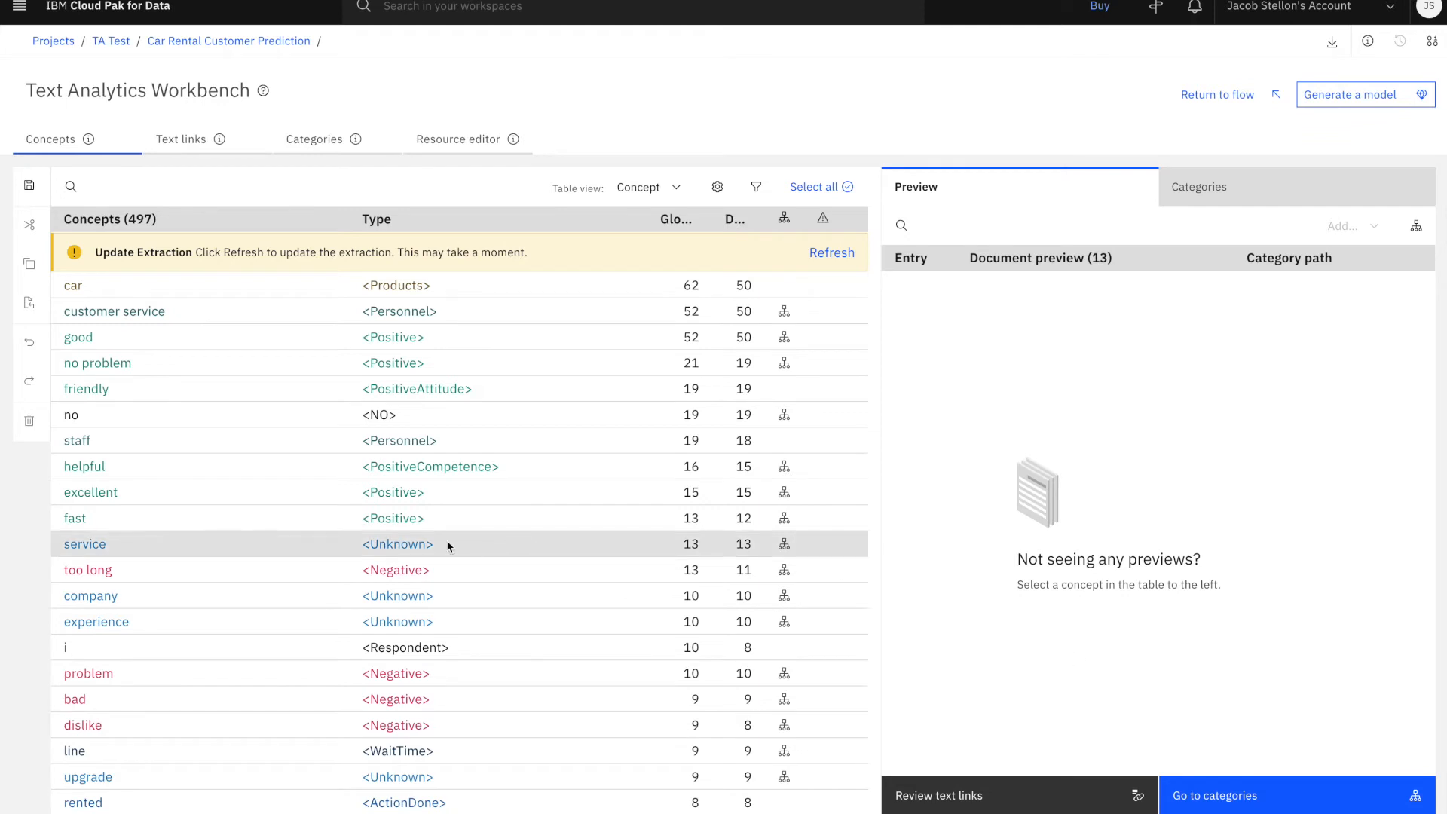
Assign the concept "company" to the type Organization (Core Library (English))
{"action": "scroll", "coordinate": [309, 536], "scroll_direction": "down", "scroll_amount": 1}
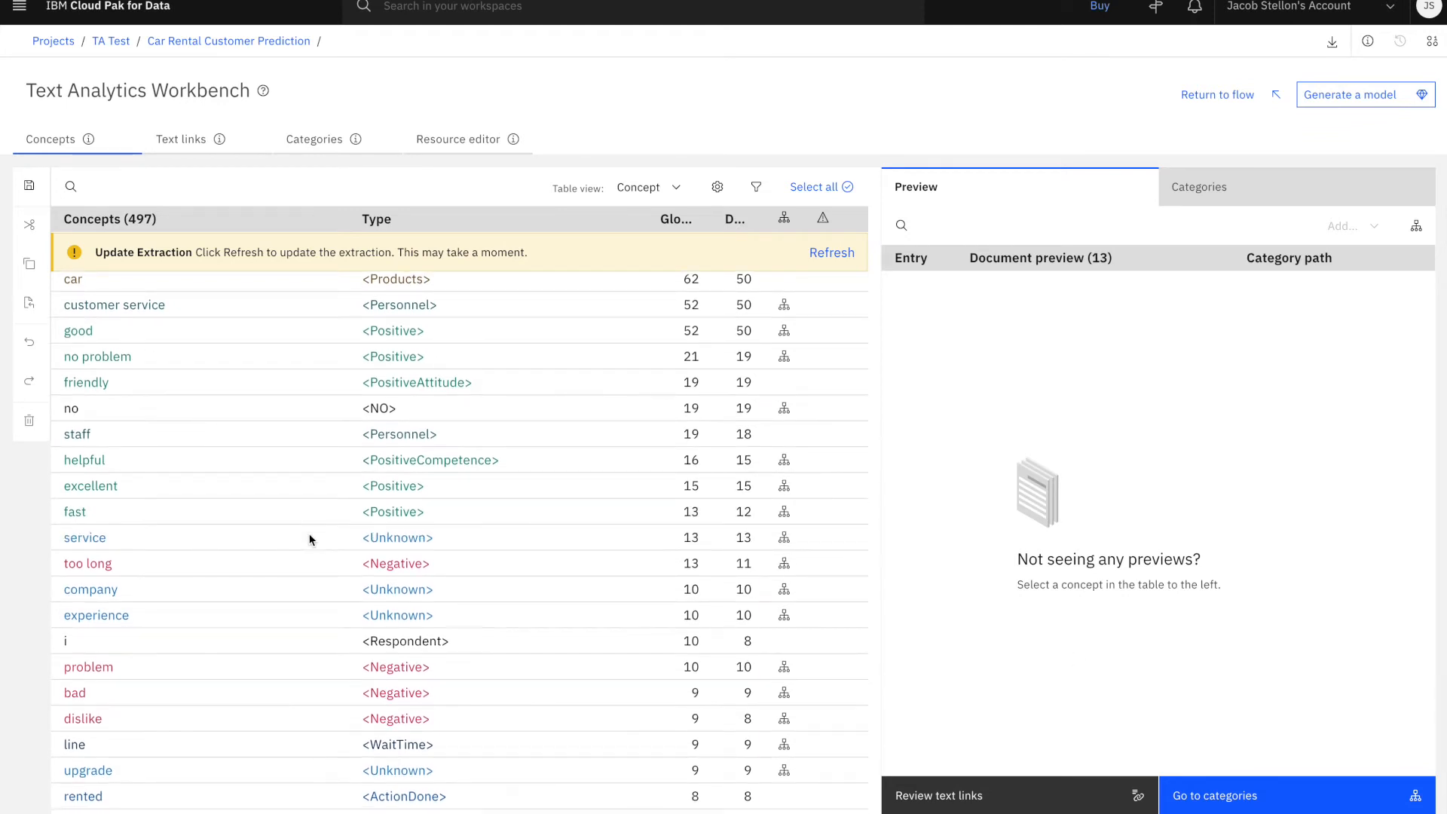
{"action": "scroll", "coordinate": [309, 540], "scroll_direction": "down", "scroll_amount": 3}
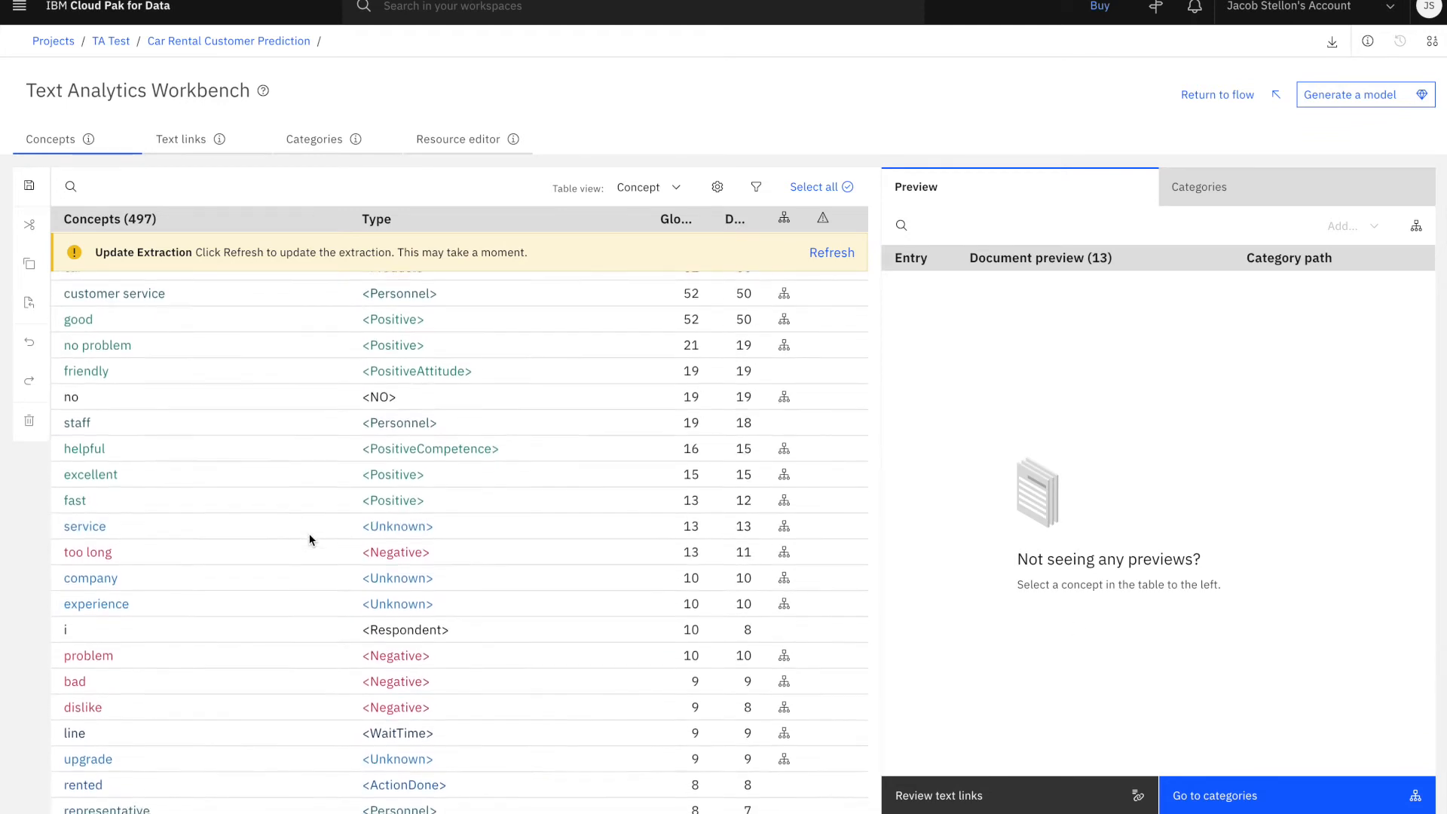
{"action": "scroll", "coordinate": [310, 538], "scroll_direction": "down", "scroll_amount": 1}
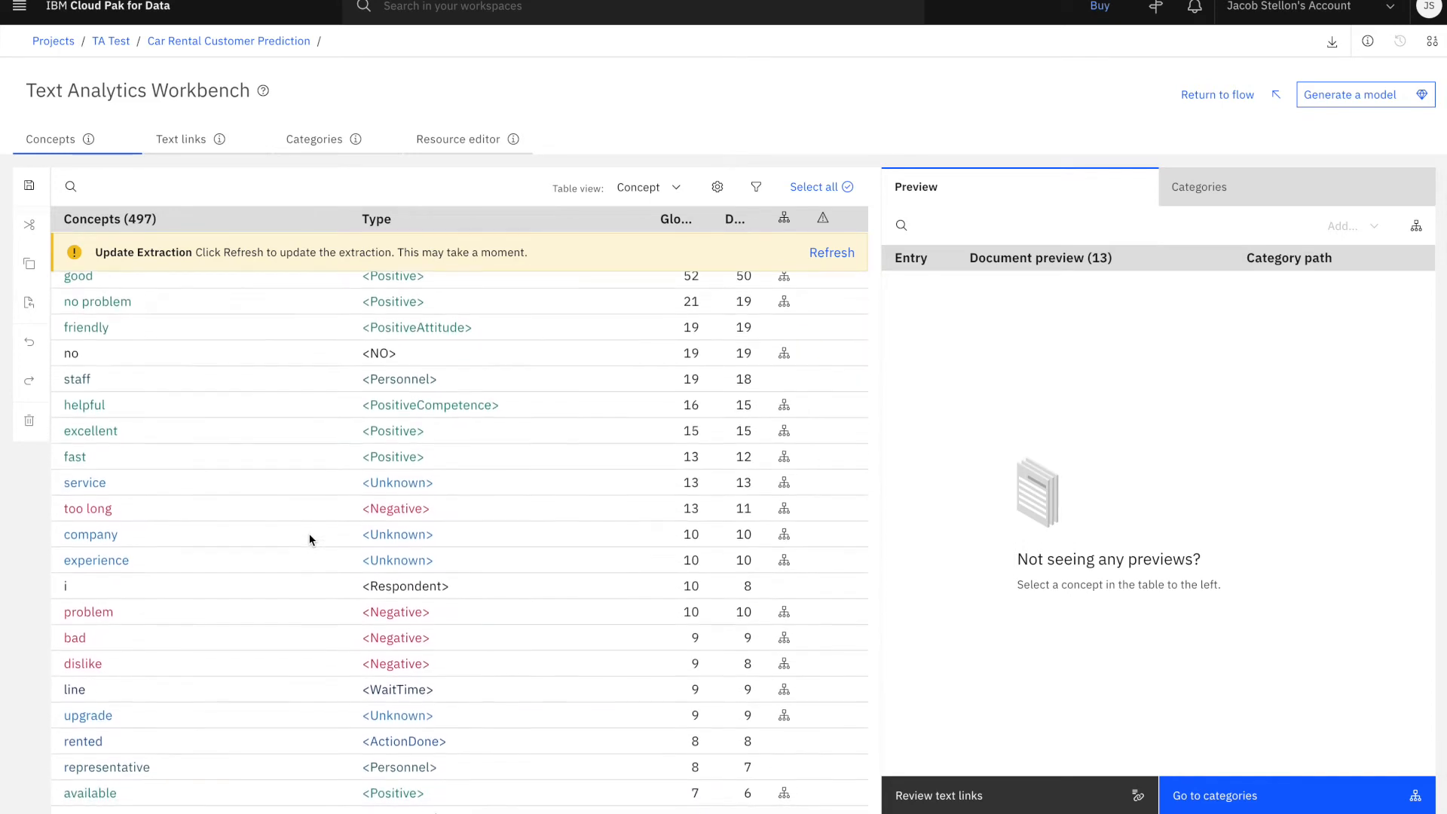
{"action": "left_click", "coordinate": [350, 532]}
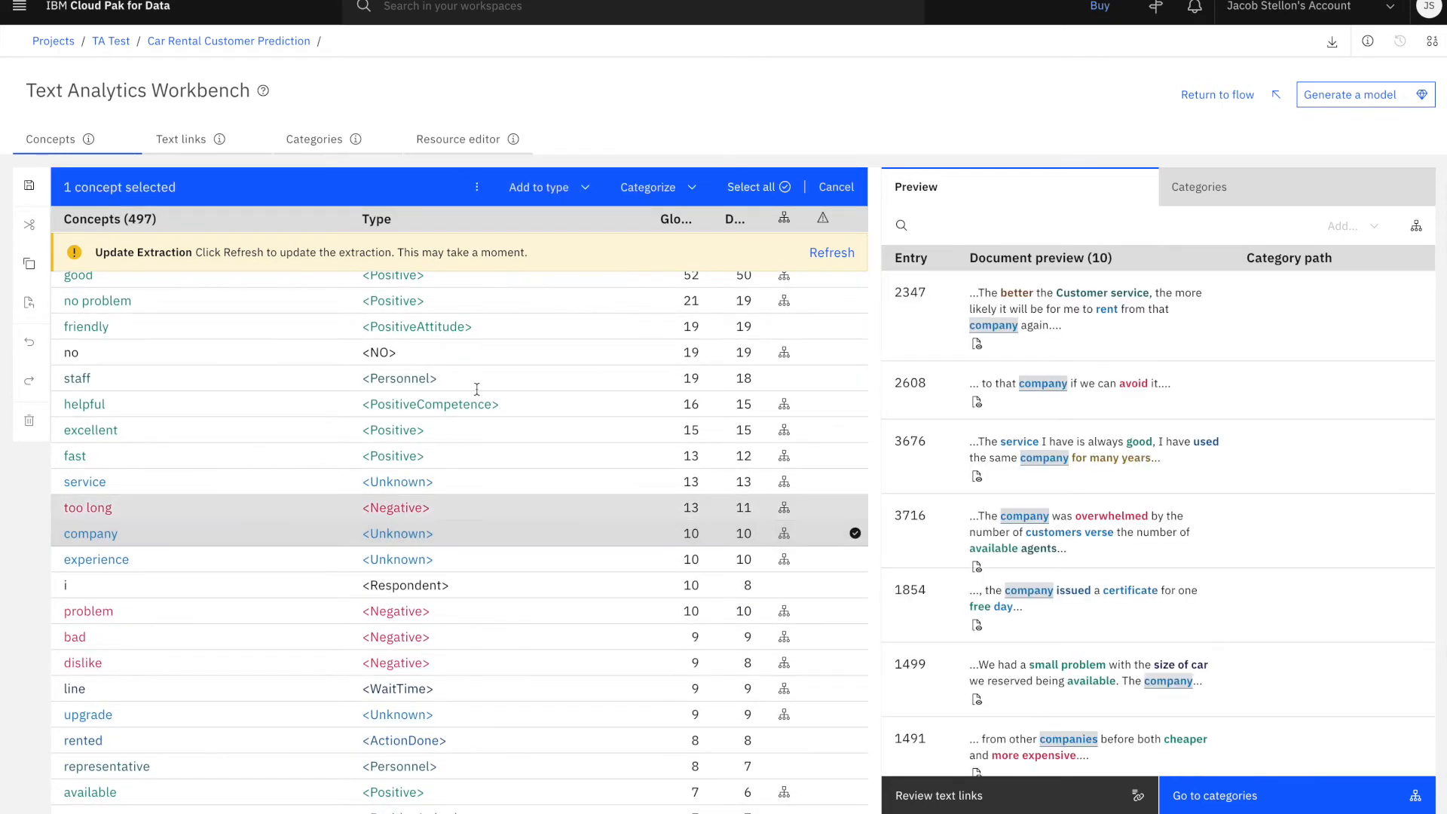
{"action": "left_click", "coordinate": [571, 189]}
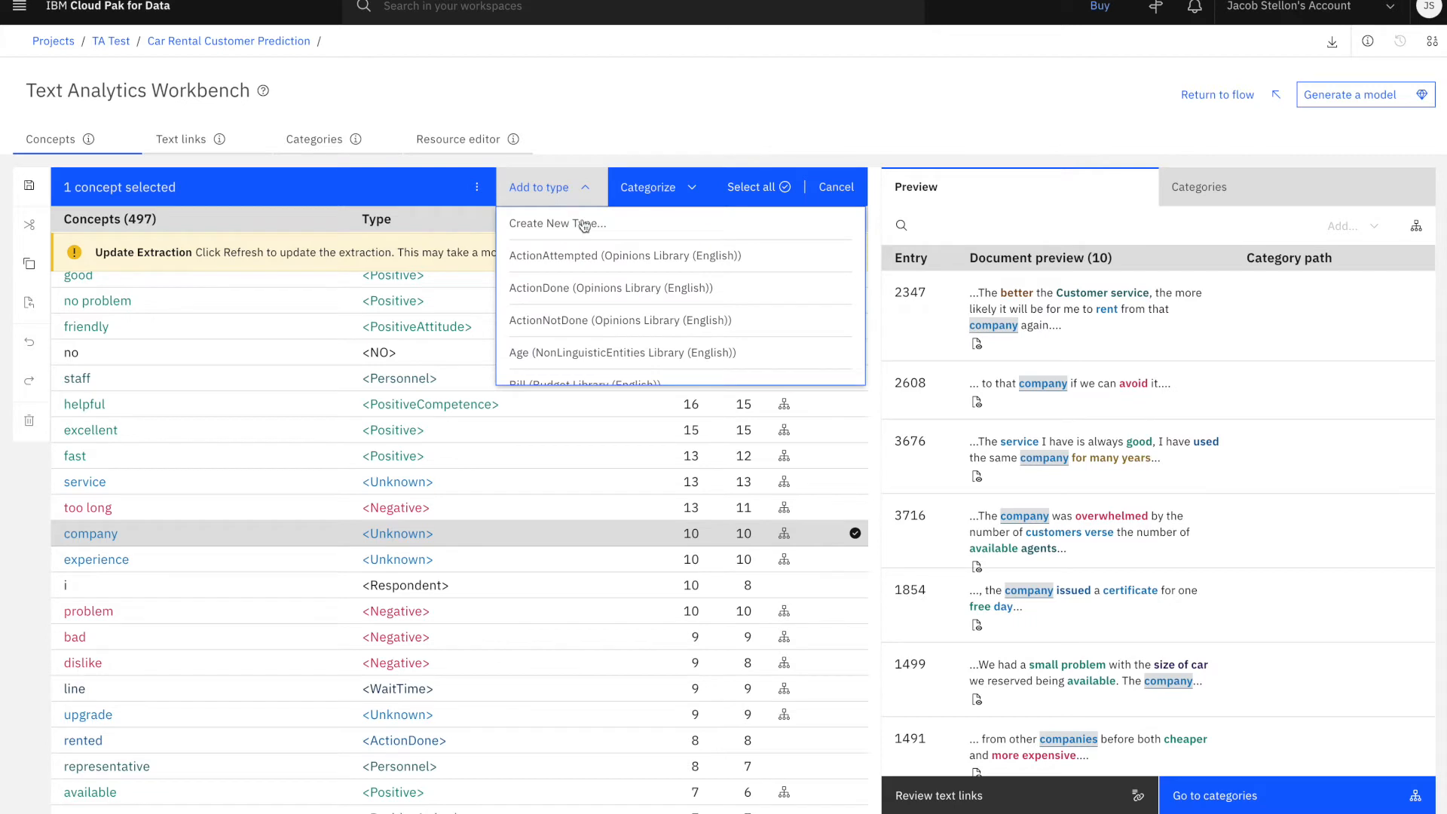
{"action": "scroll", "coordinate": [614, 344], "scroll_direction": "down", "scroll_amount": 1}
{"action": "scroll", "coordinate": [614, 344], "scroll_direction": "down", "scroll_amount": 4}
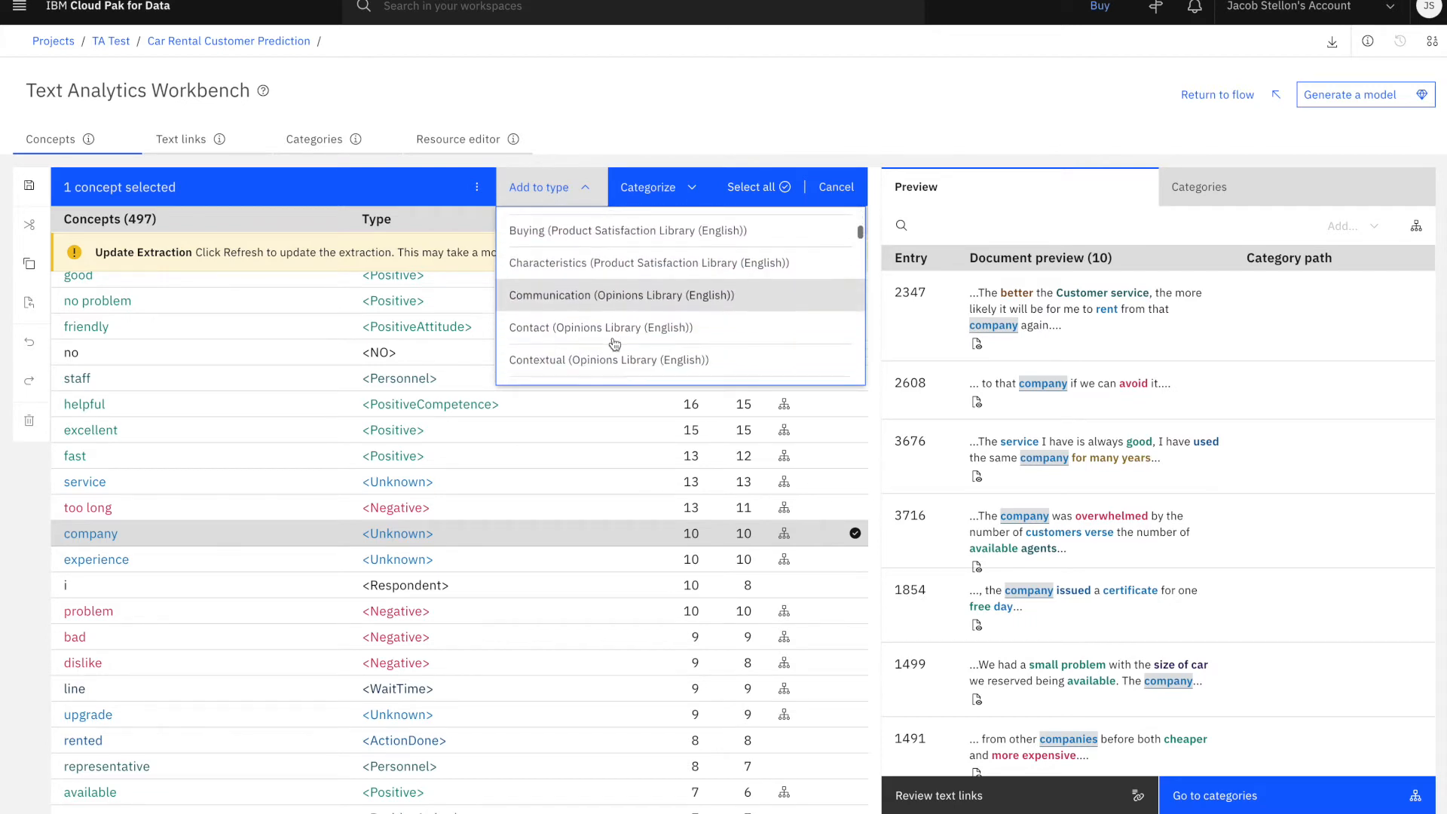
{"action": "scroll", "coordinate": [615, 345], "scroll_direction": "down", "scroll_amount": 5}
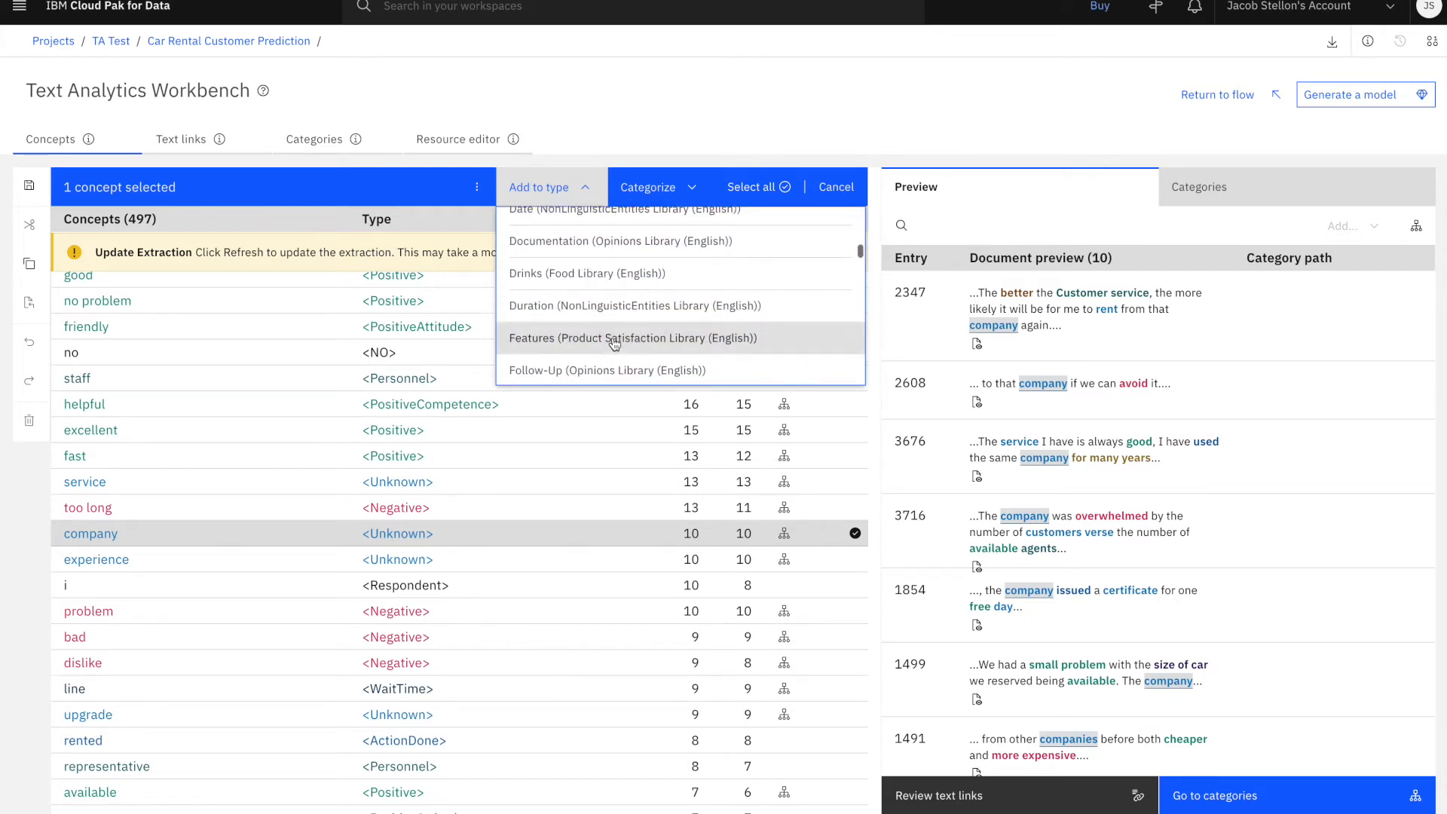
{"action": "scroll", "coordinate": [614, 345], "scroll_direction": "down", "scroll_amount": 6}
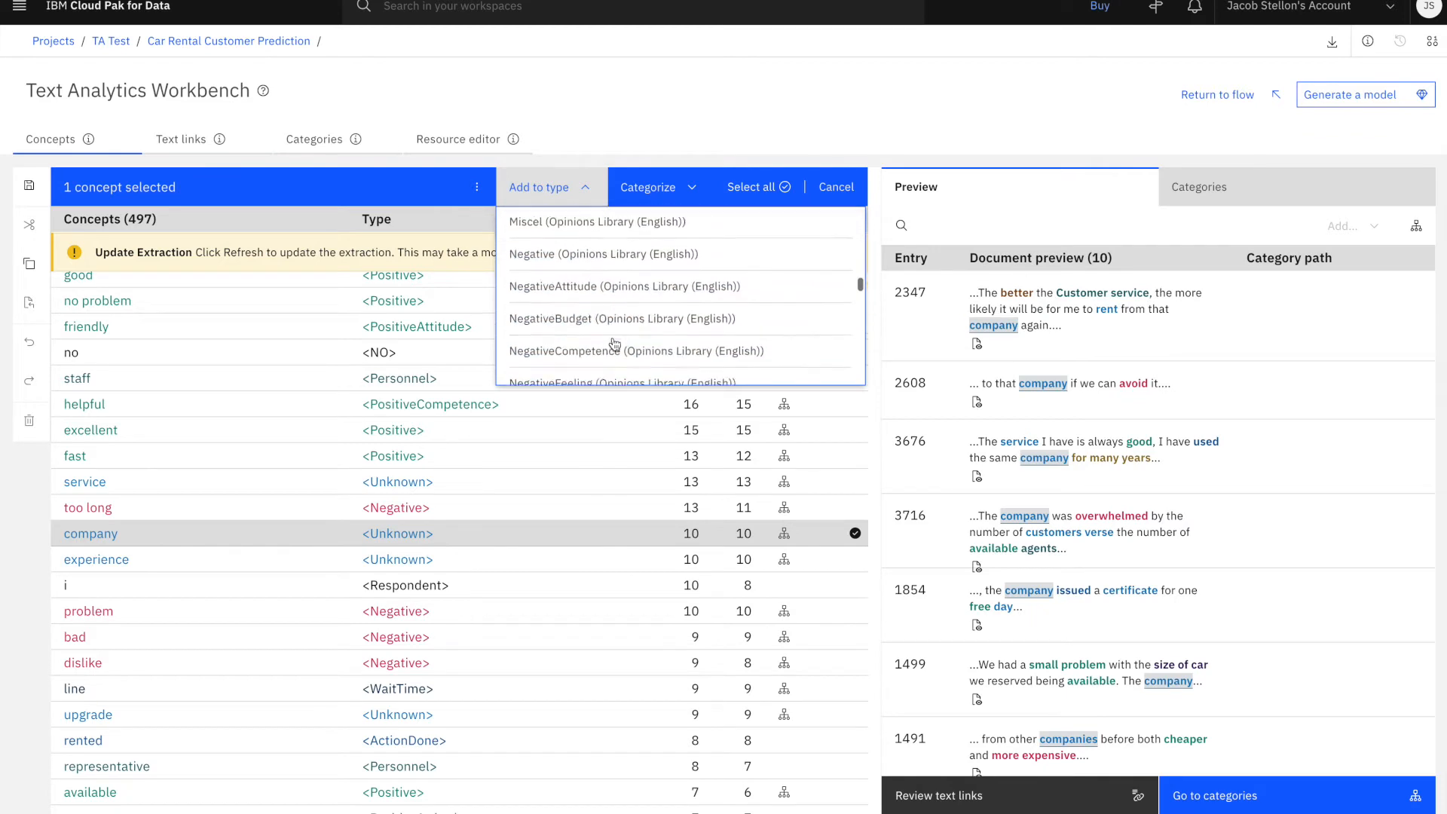
{"action": "scroll", "coordinate": [614, 345], "scroll_direction": "down", "scroll_amount": 3}
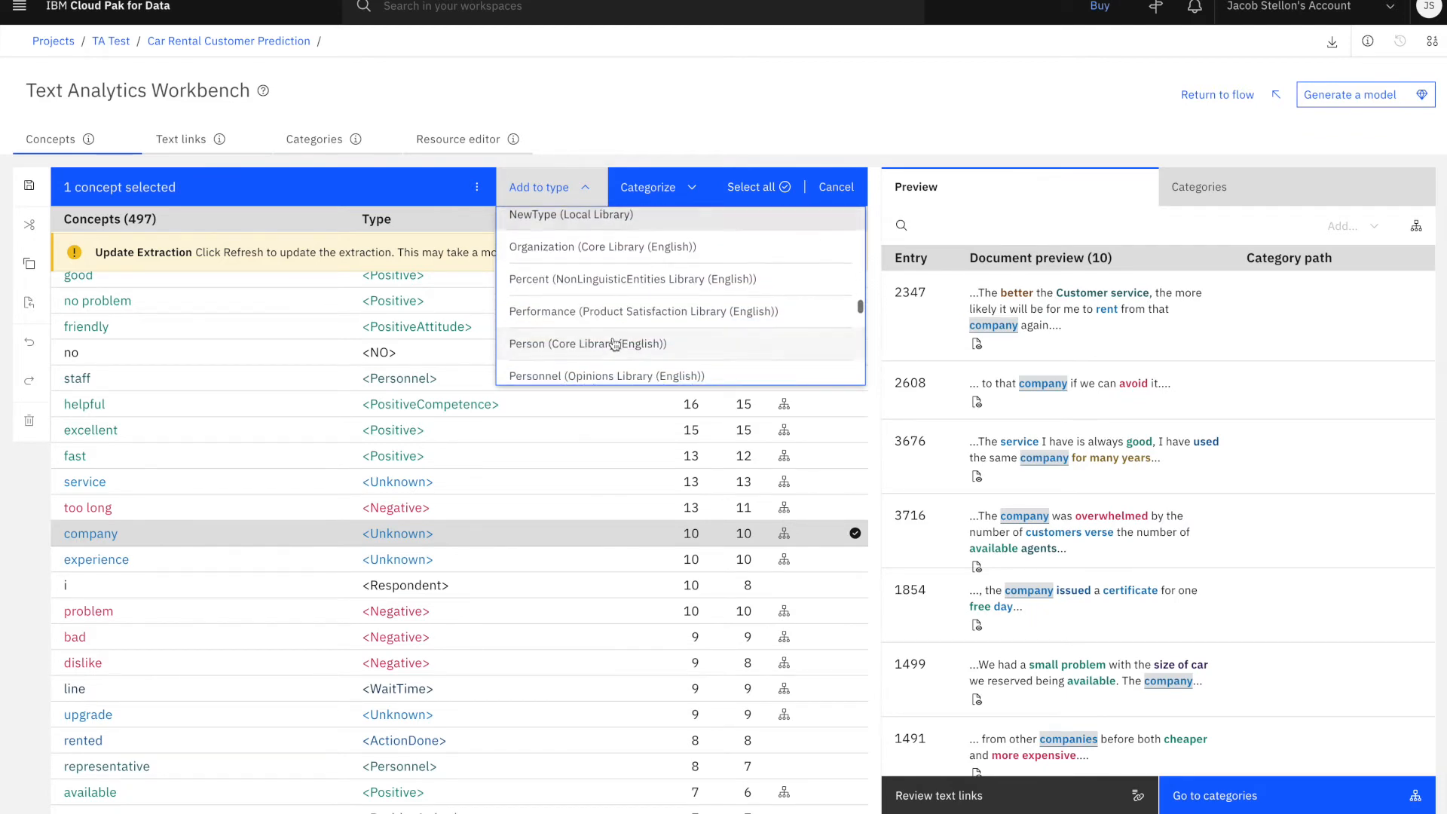
{"action": "left_click", "coordinate": [637, 249]}
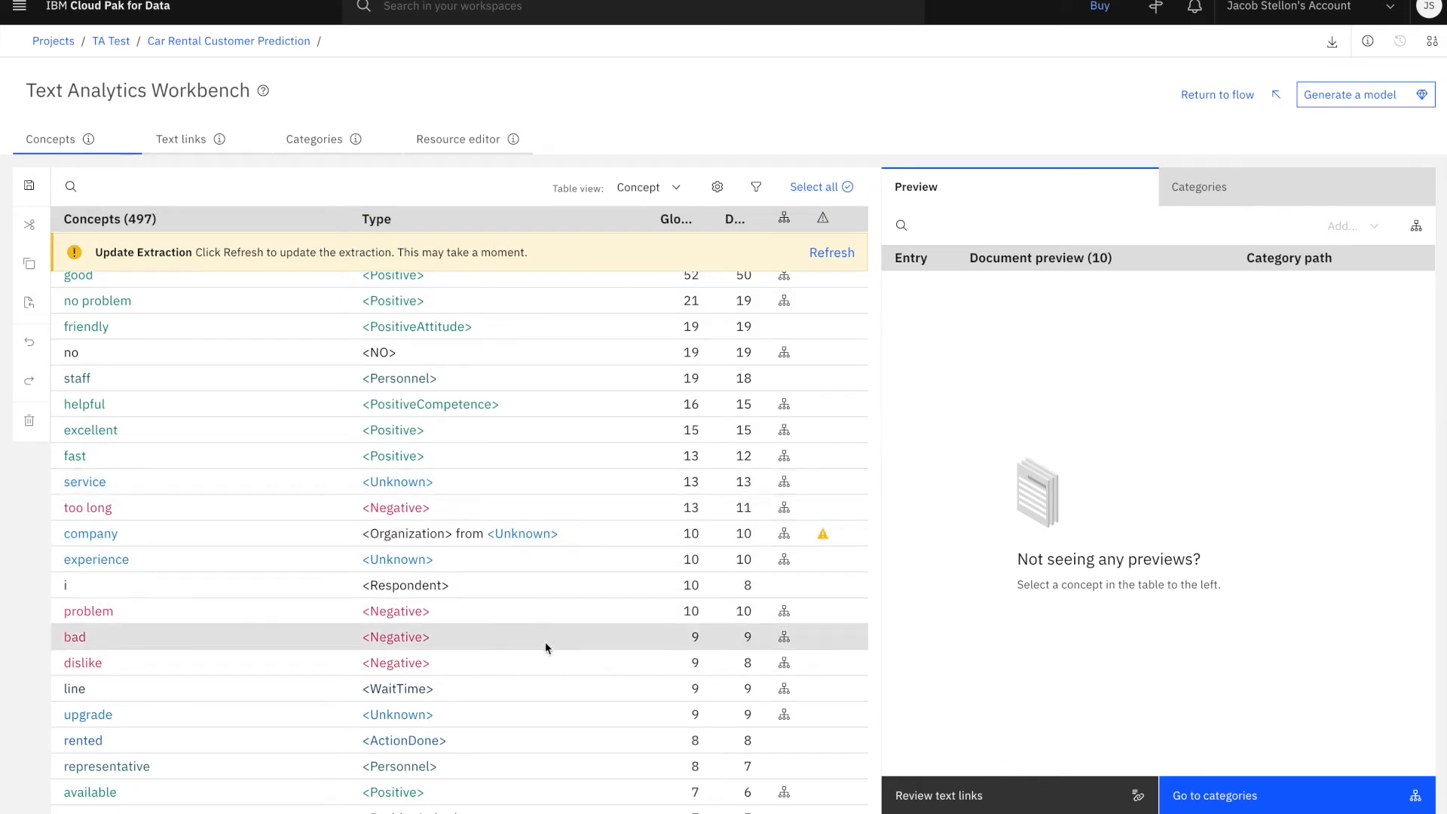
Refresh the concept extraction and score the categories
{"action": "scroll", "coordinate": [544, 646], "scroll_direction": "down", "scroll_amount": 2}
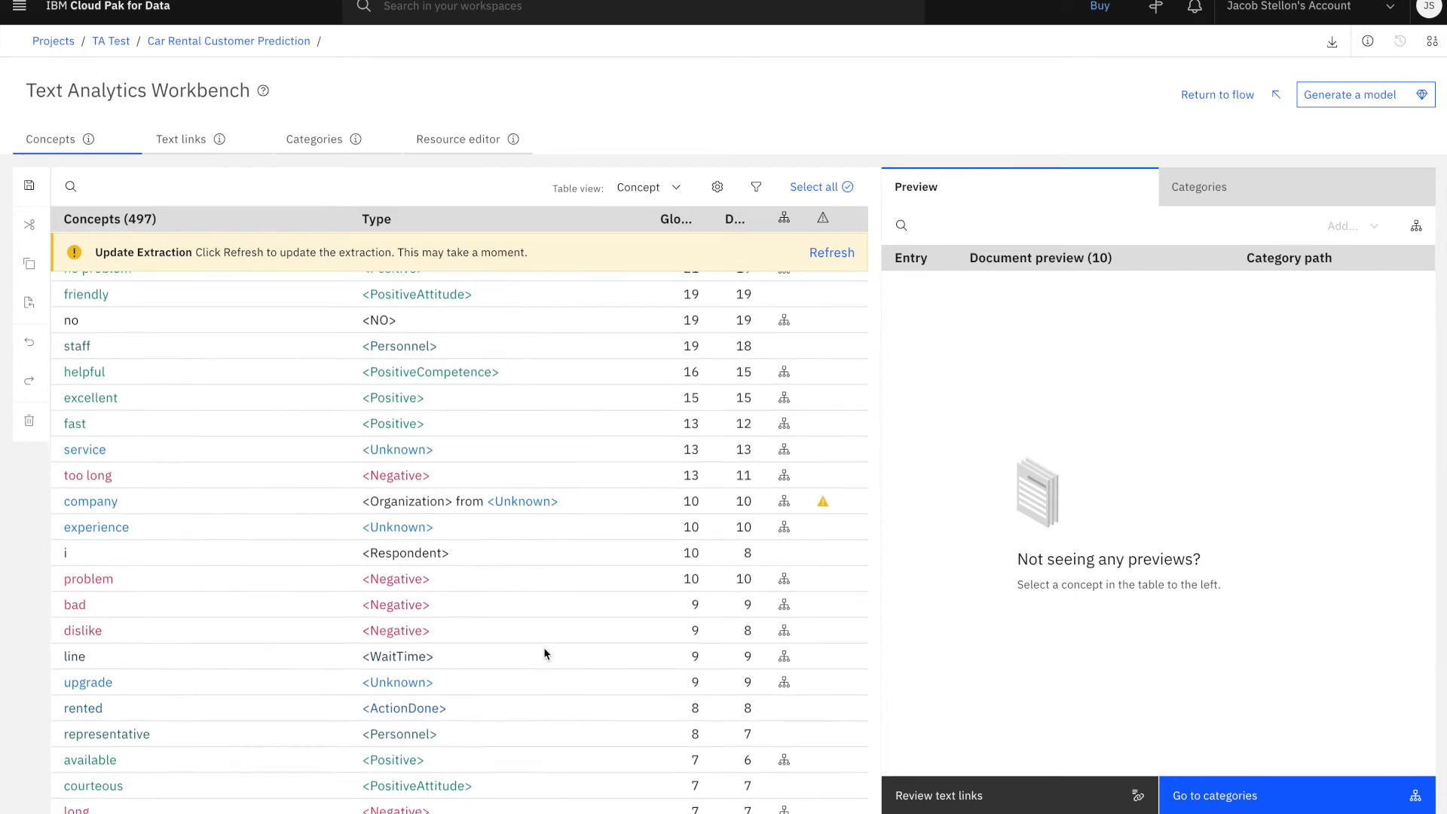
{"action": "left_click", "coordinate": [829, 253]}
{"action": "left_click", "coordinate": [315, 141]}
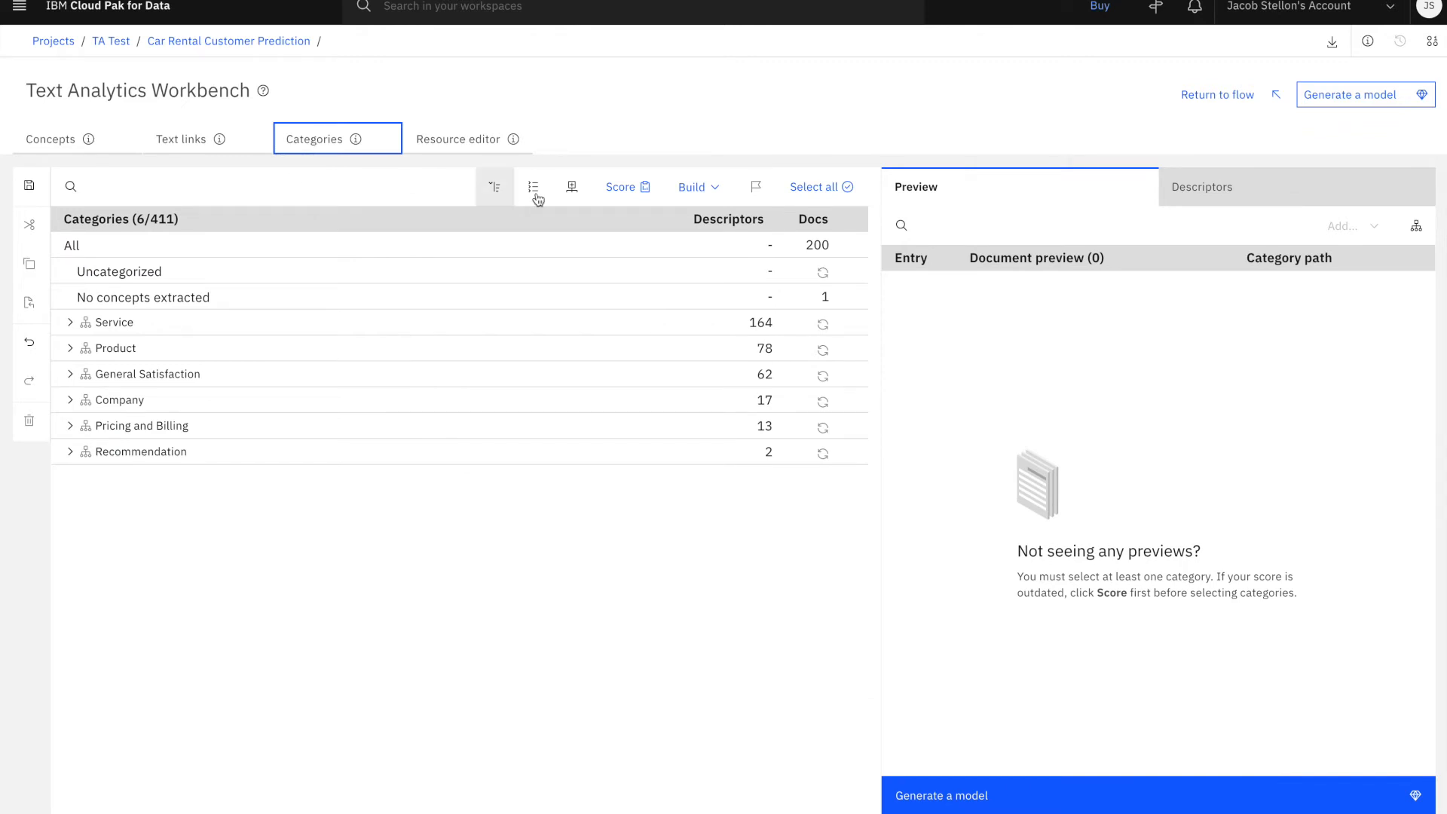
{"action": "left_click", "coordinate": [621, 186]}
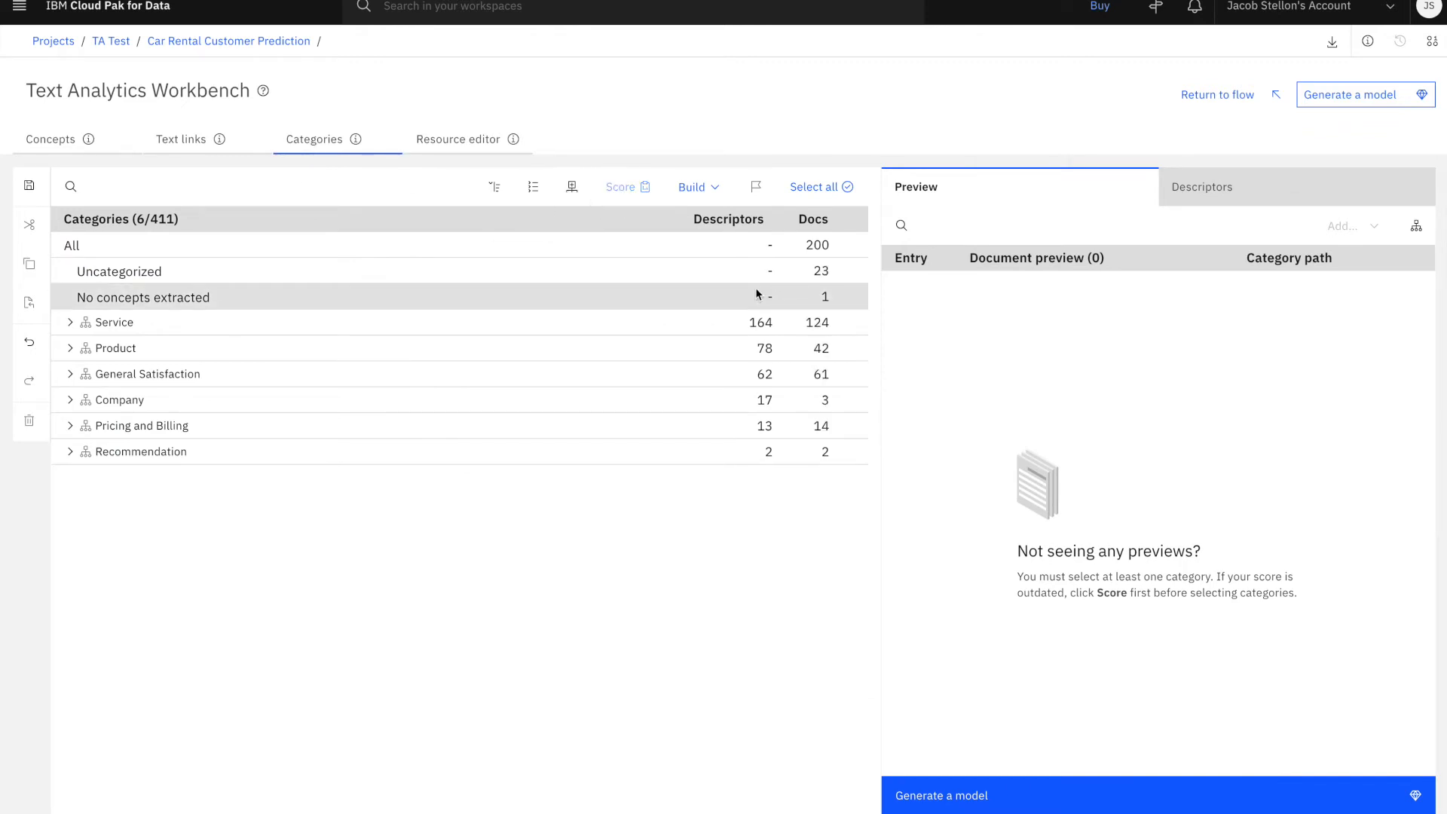
Build additional categories with the current settings and score the extended category set
{"action": "left_click", "coordinate": [711, 189]}
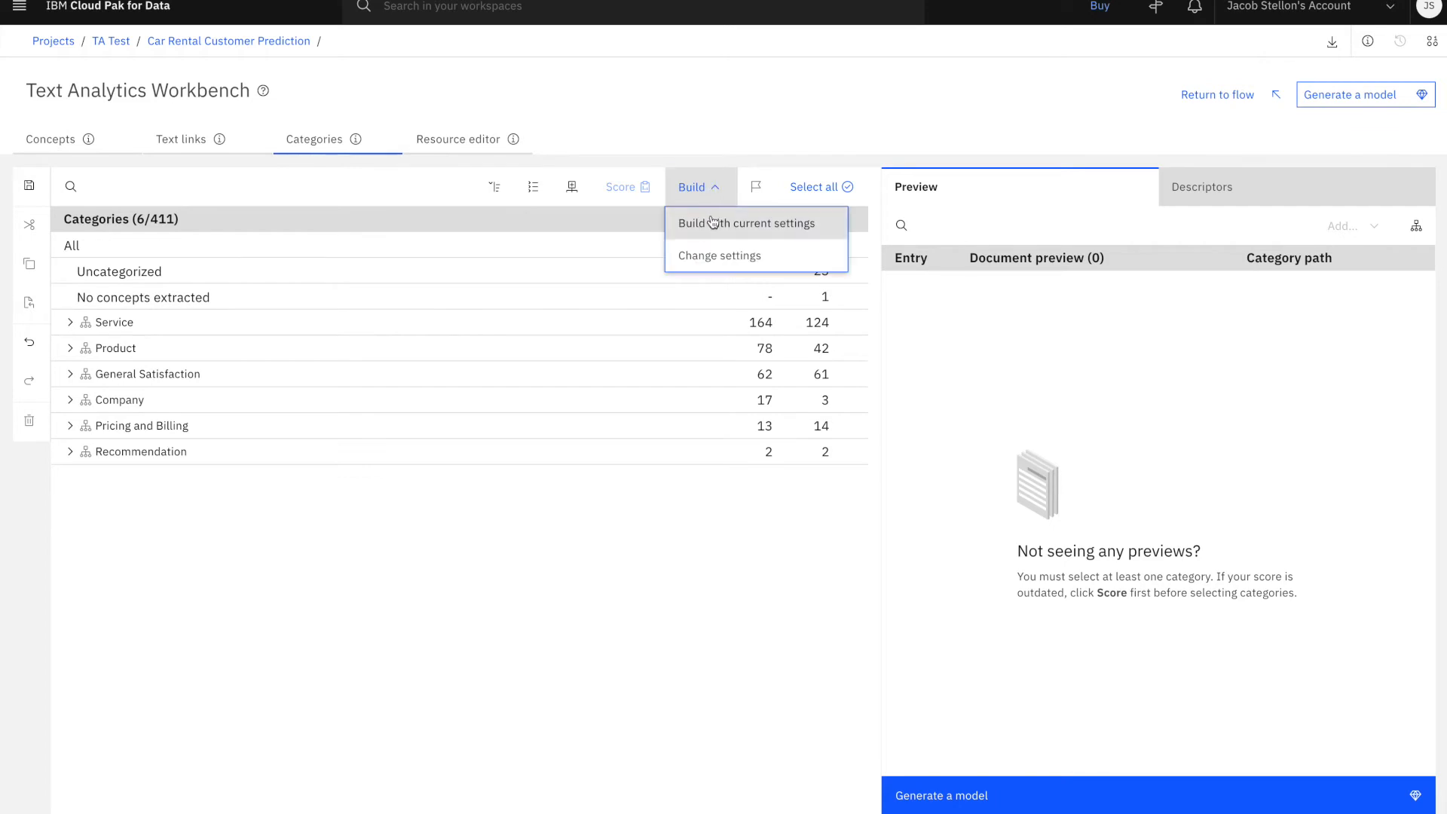
{"action": "left_click", "coordinate": [711, 221]}
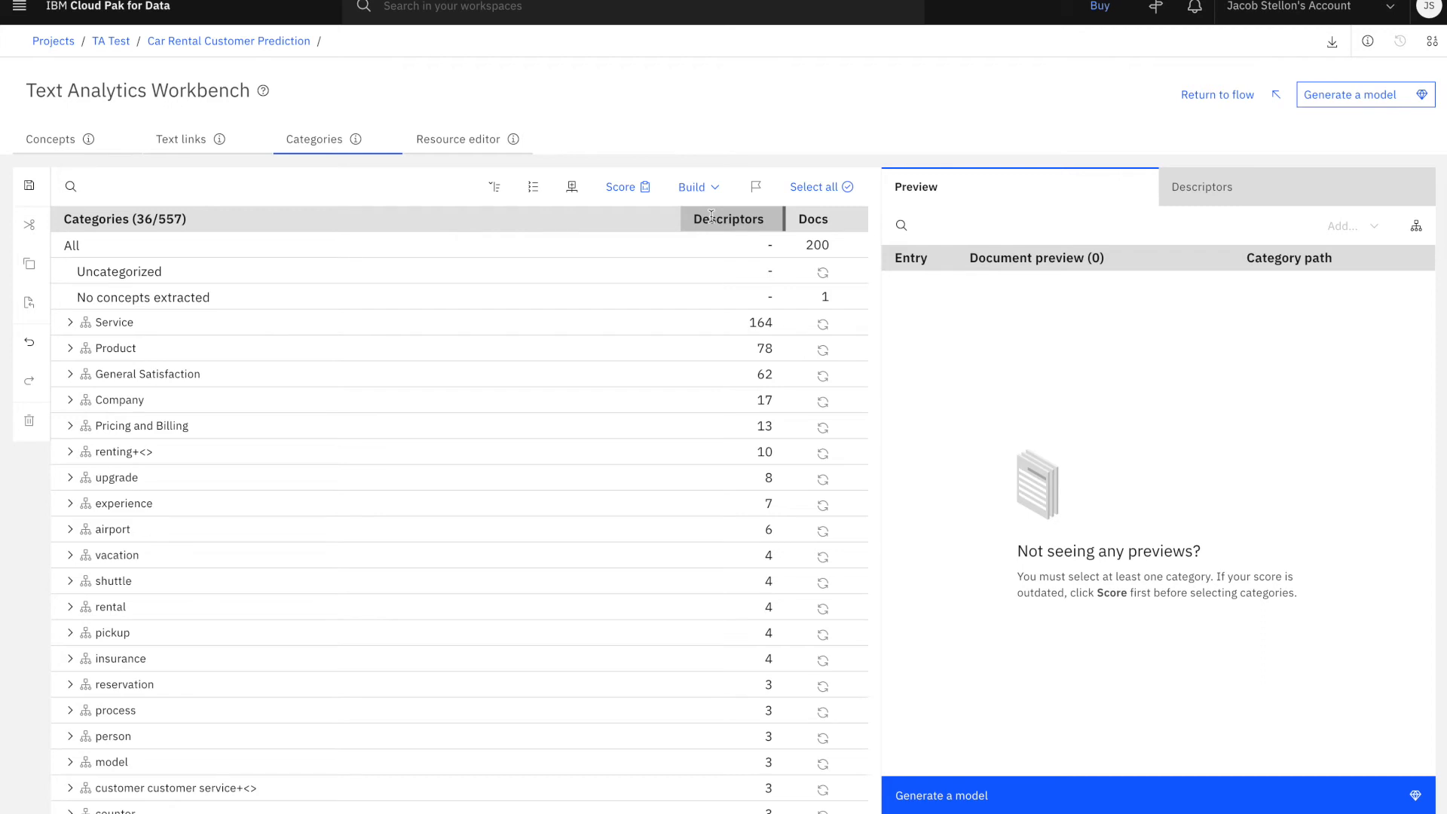
{"action": "left_click", "coordinate": [622, 189]}
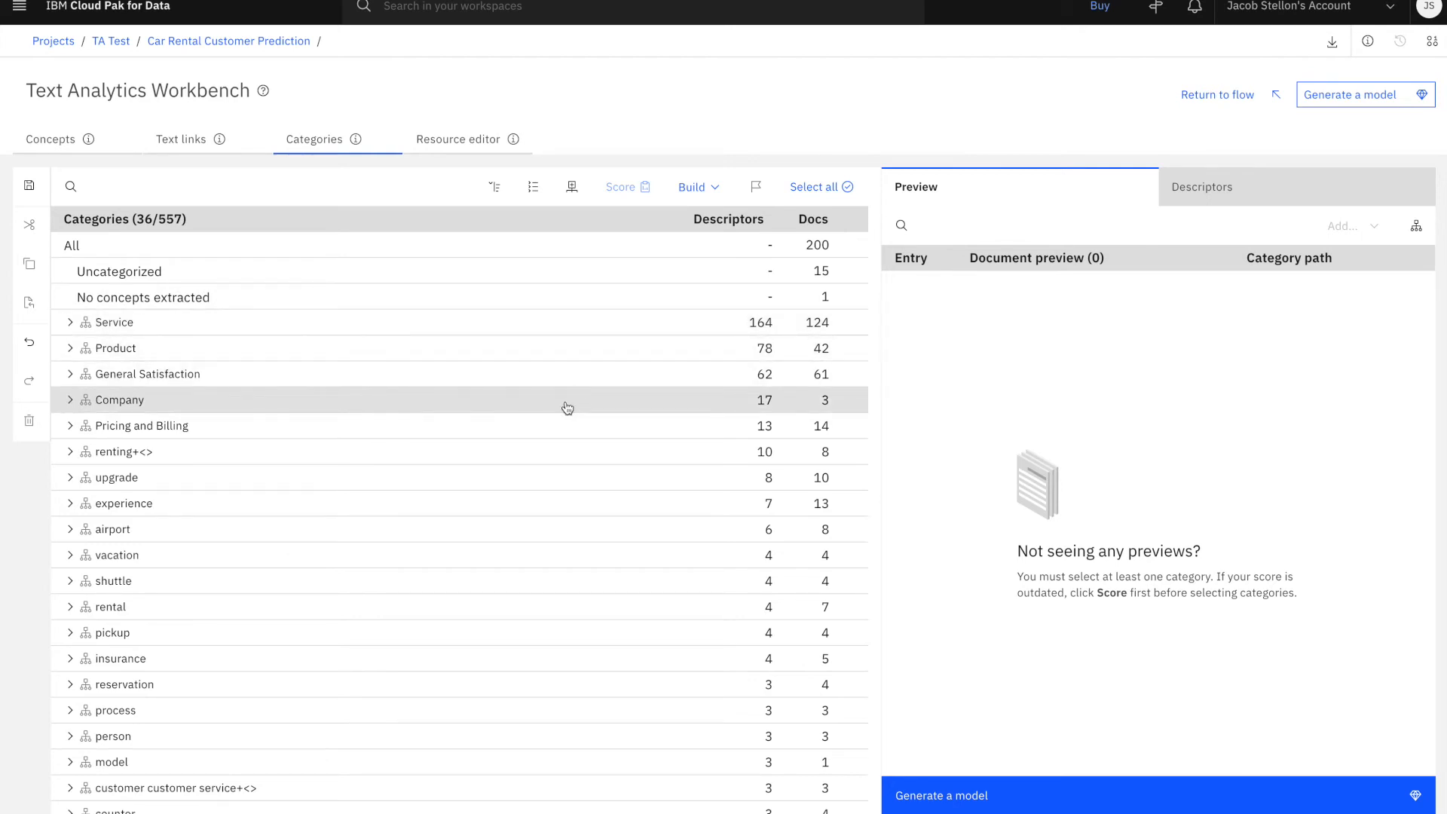
Examine the subcategories of Service and Product, and the descriptor rules under Product > Quality > Neg
{"action": "left_click", "coordinate": [72, 323]}
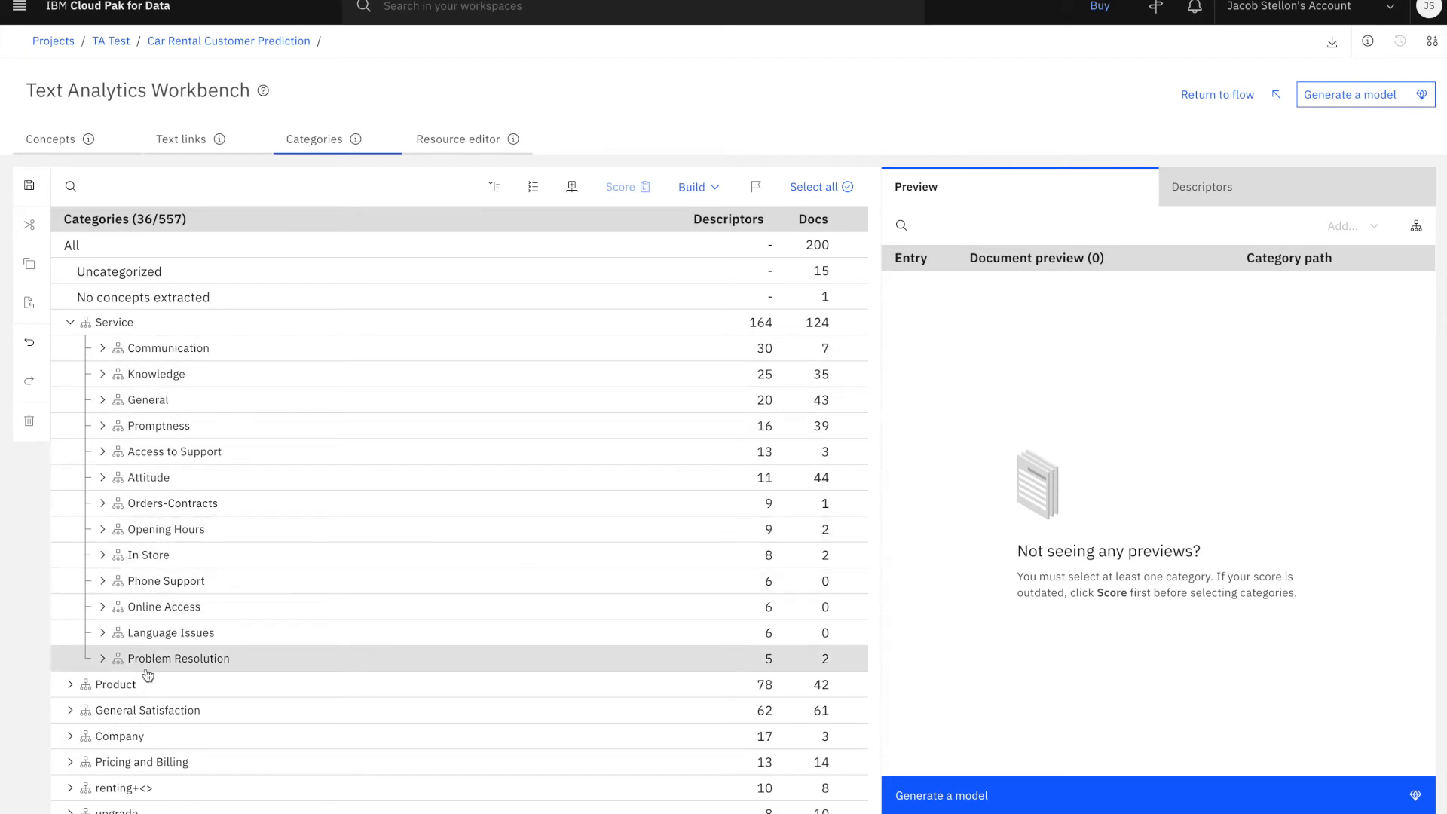
{"action": "left_click", "coordinate": [69, 324]}
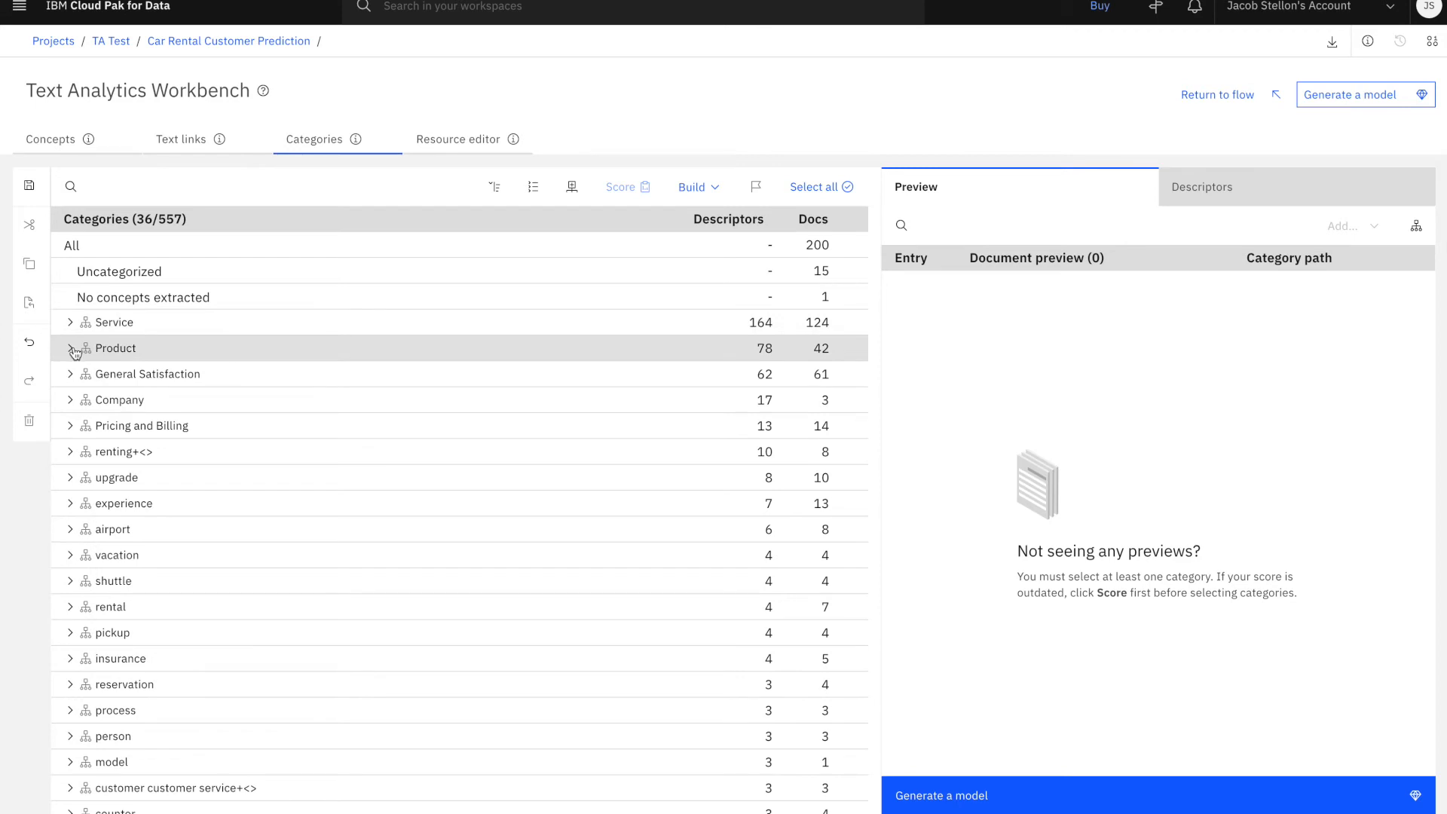
{"action": "left_click", "coordinate": [72, 349]}
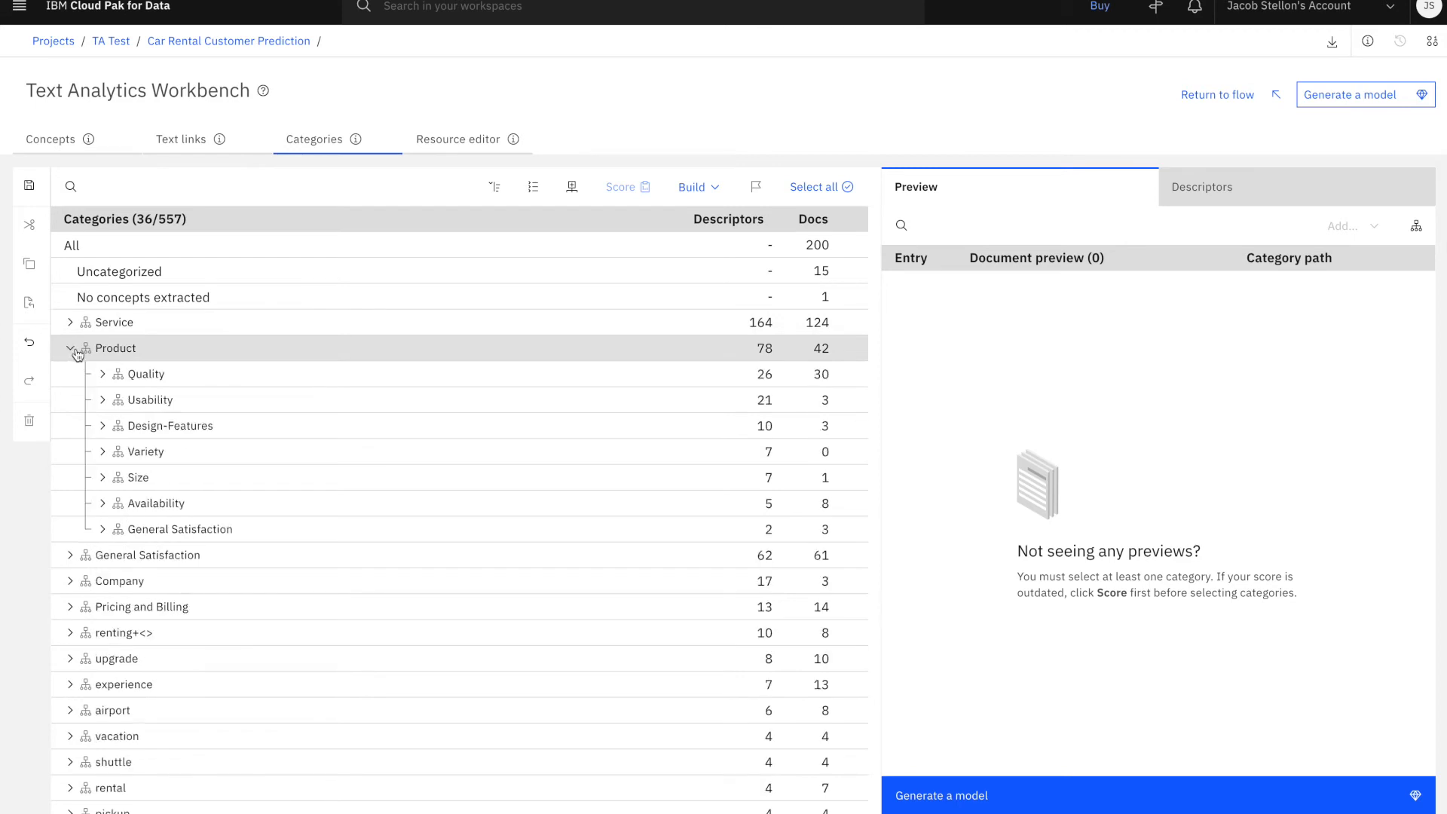
{"action": "left_click", "coordinate": [104, 375]}
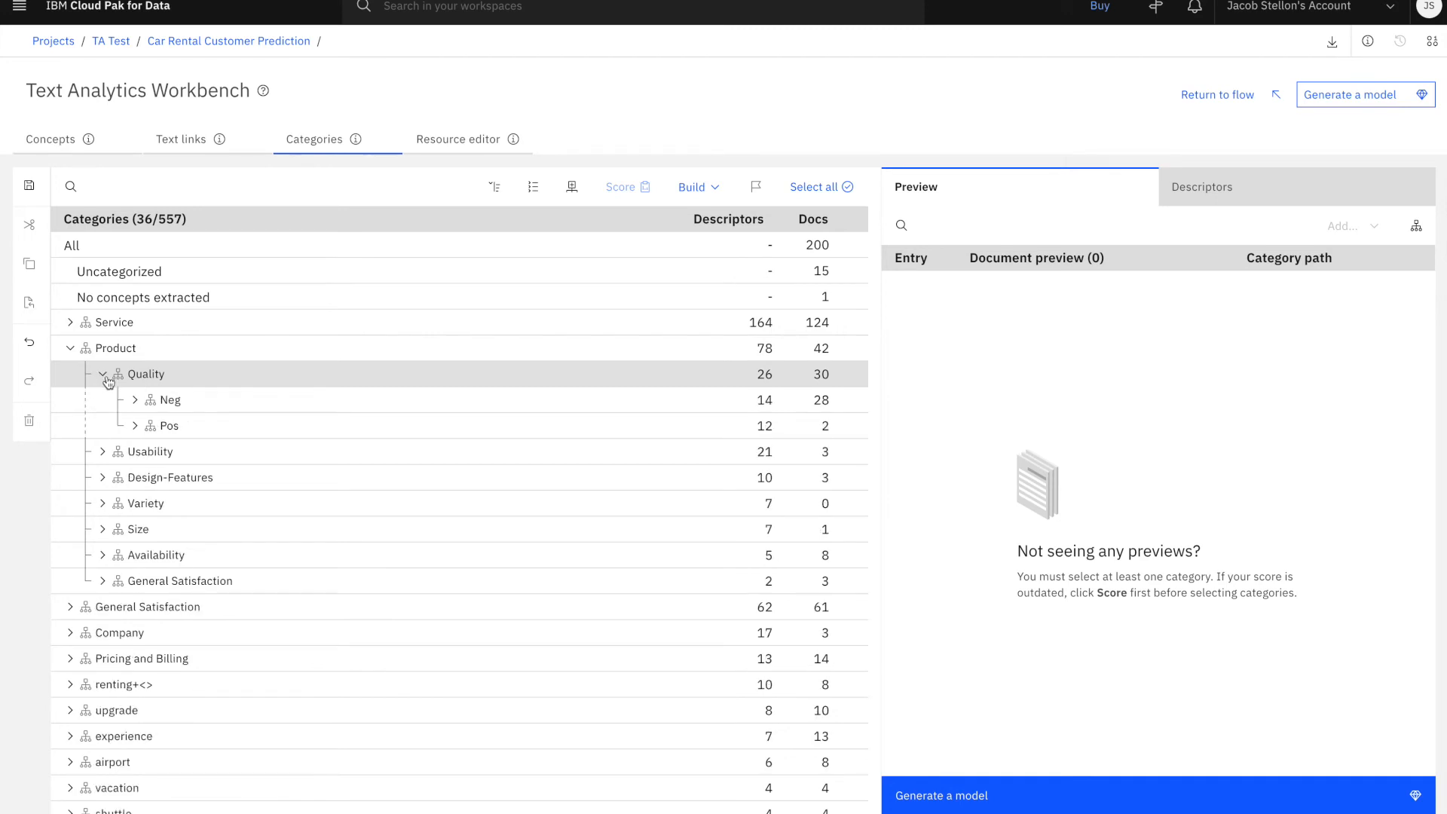
{"action": "left_click", "coordinate": [133, 400]}
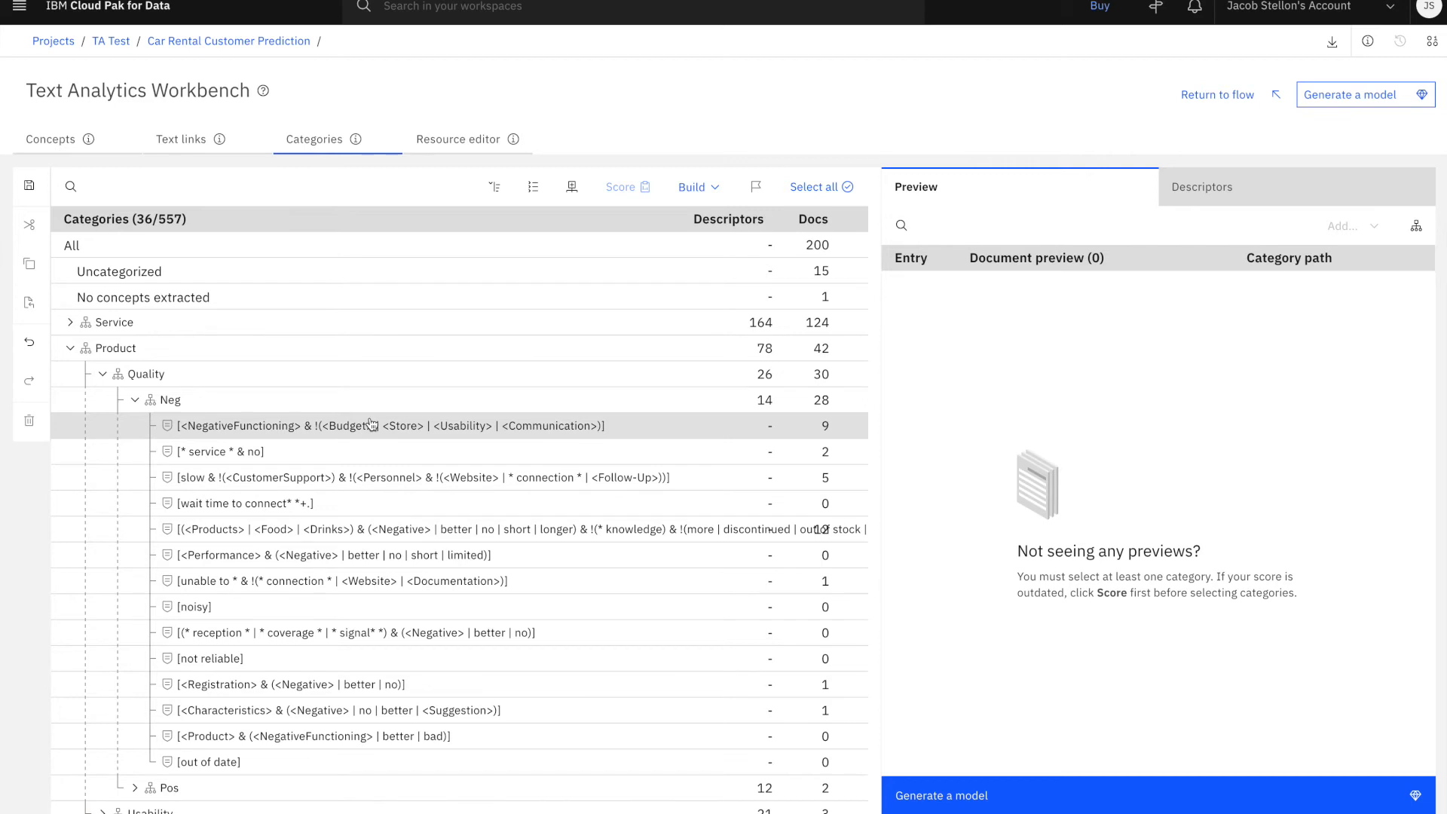
Preview the documents matching the first <NegativeFunctioning> descriptor under Product > Quality > Neg, and read the full text of entry 827
{"action": "left_click", "coordinate": [399, 426]}
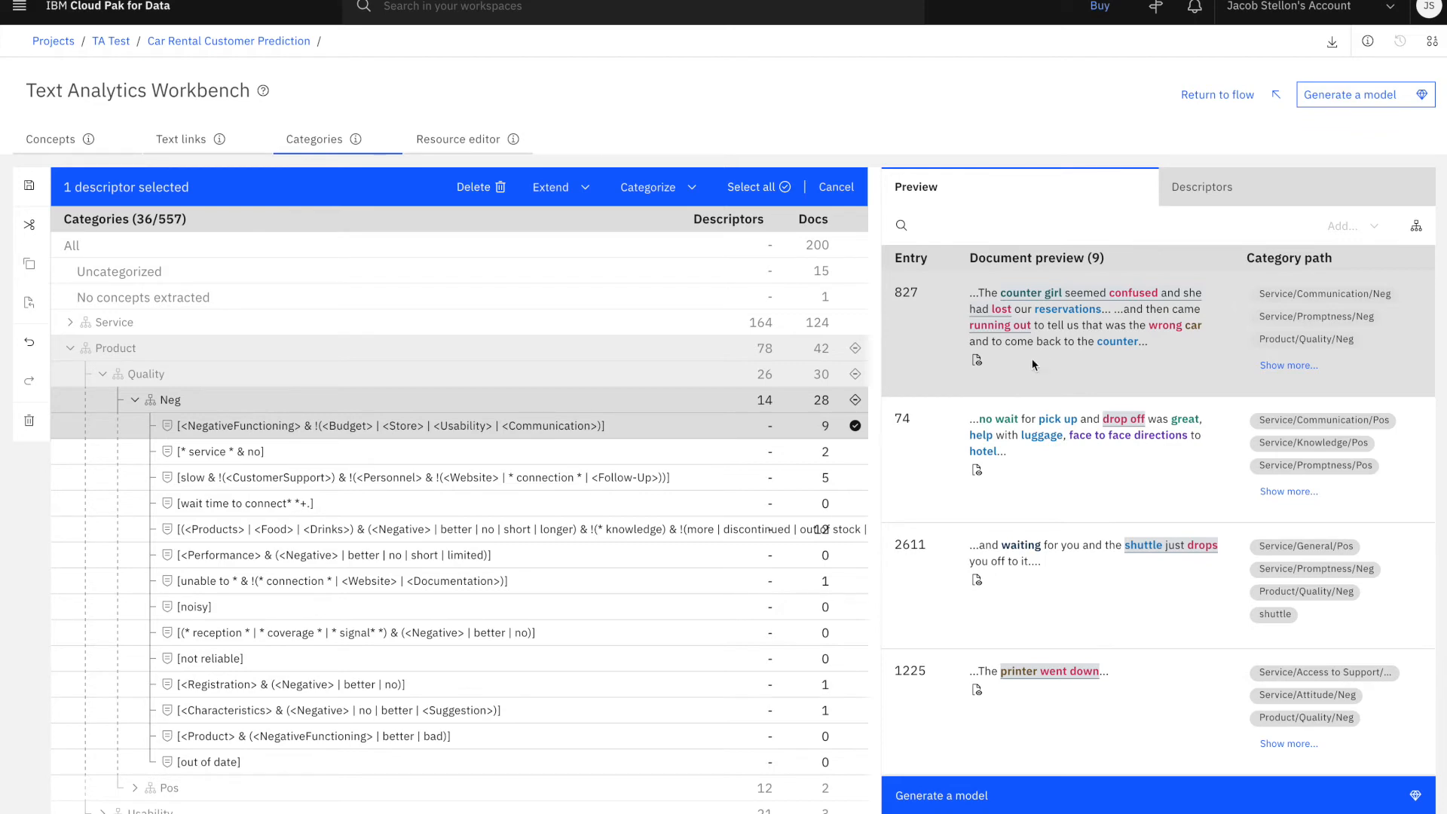
{"action": "left_click", "coordinate": [977, 361]}
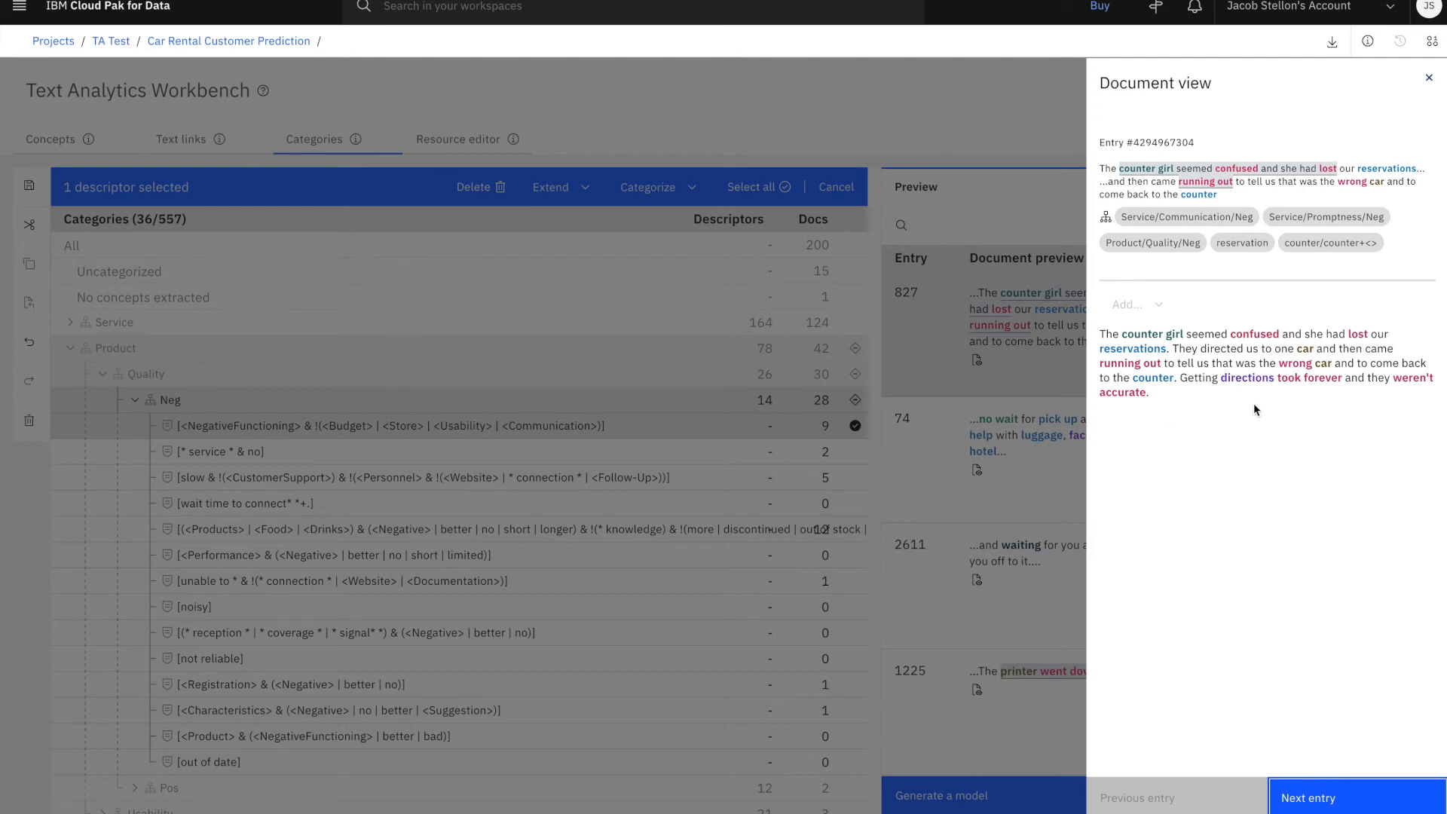
{"action": "left_click", "coordinate": [1429, 77]}
Open the resource editor and view the available match options for the term "company"
{"action": "left_click", "coordinate": [479, 142]}
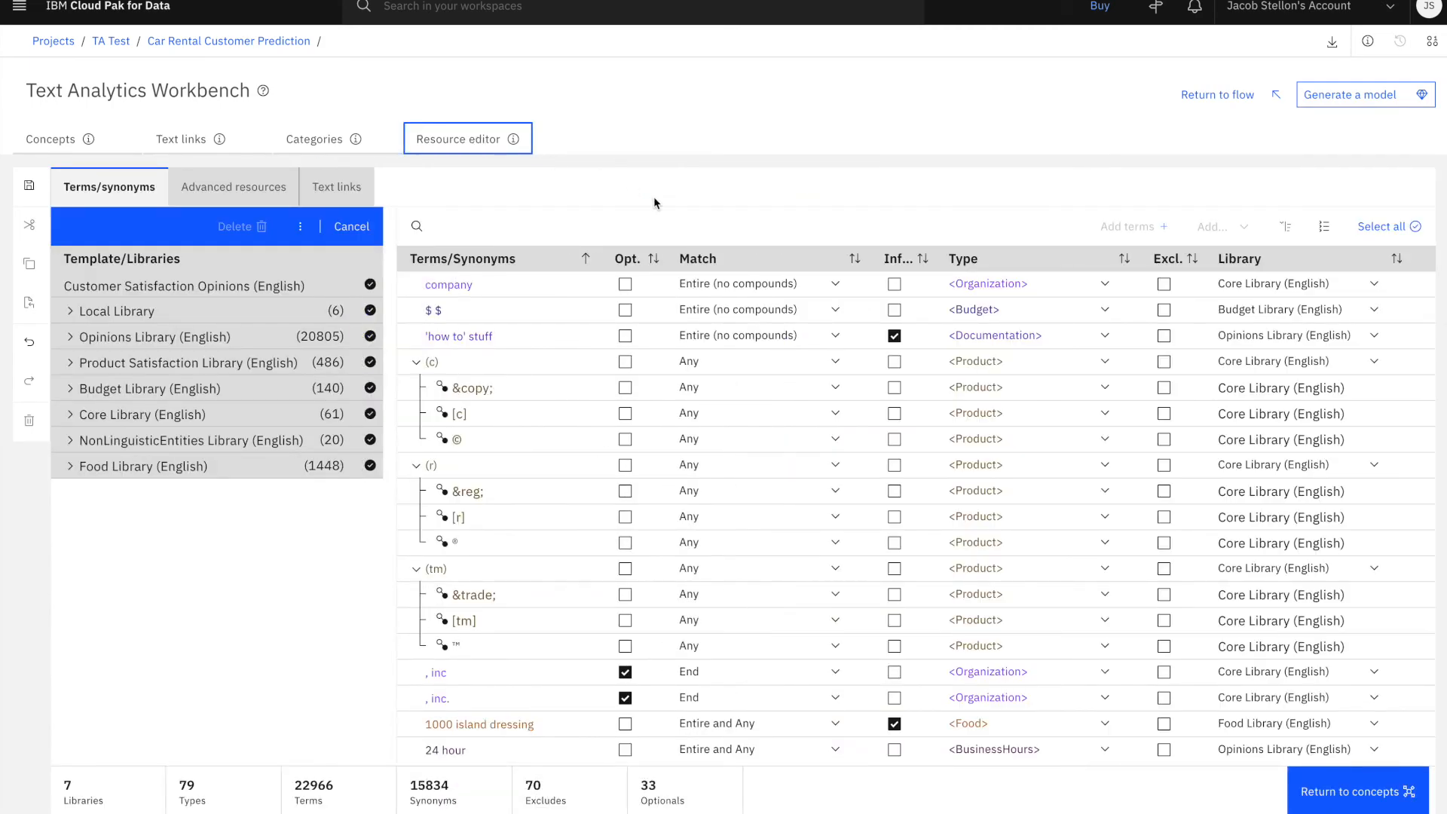
{"action": "left_click", "coordinate": [837, 285]}
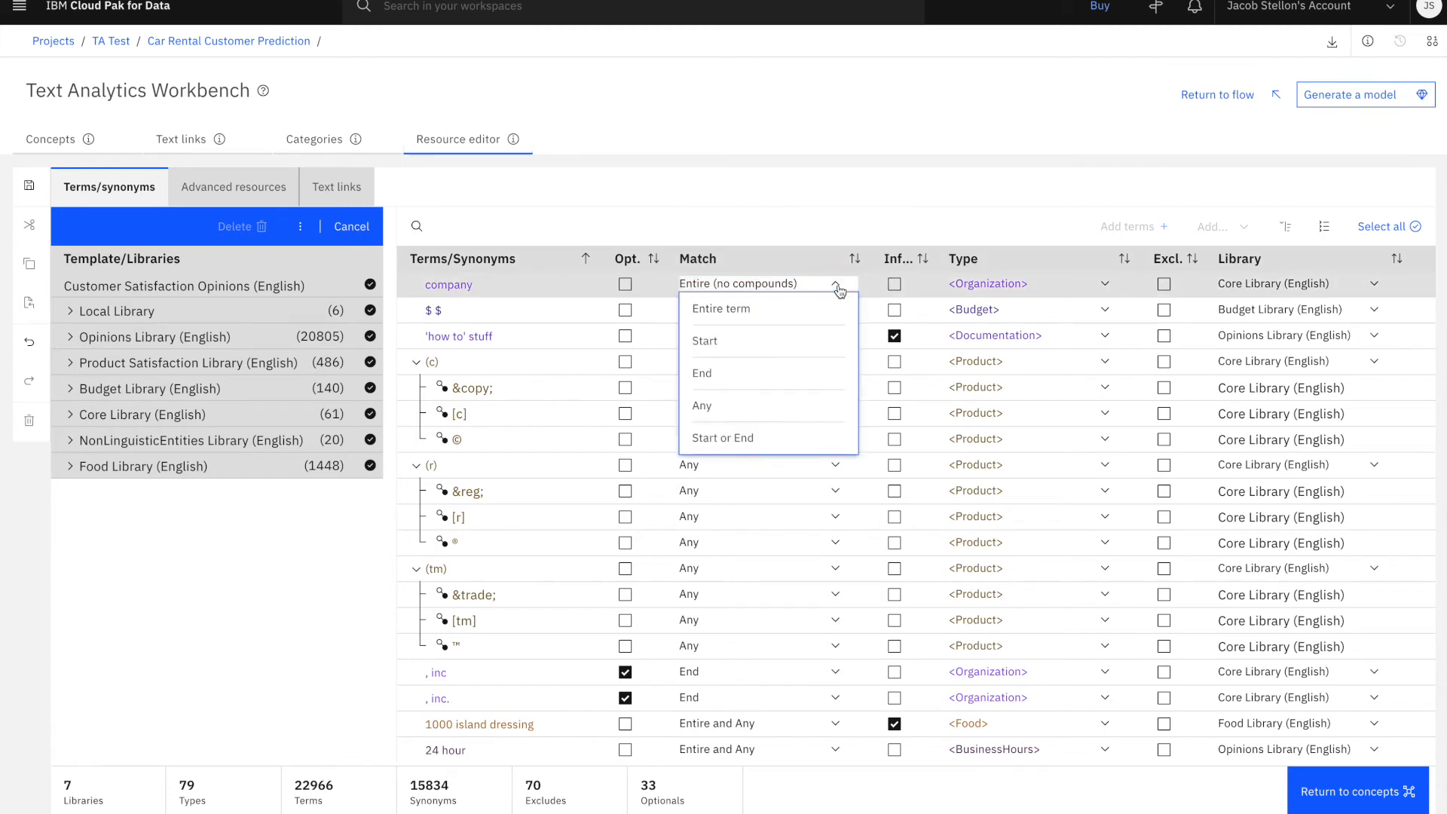
{"action": "left_click", "coordinate": [836, 286]}
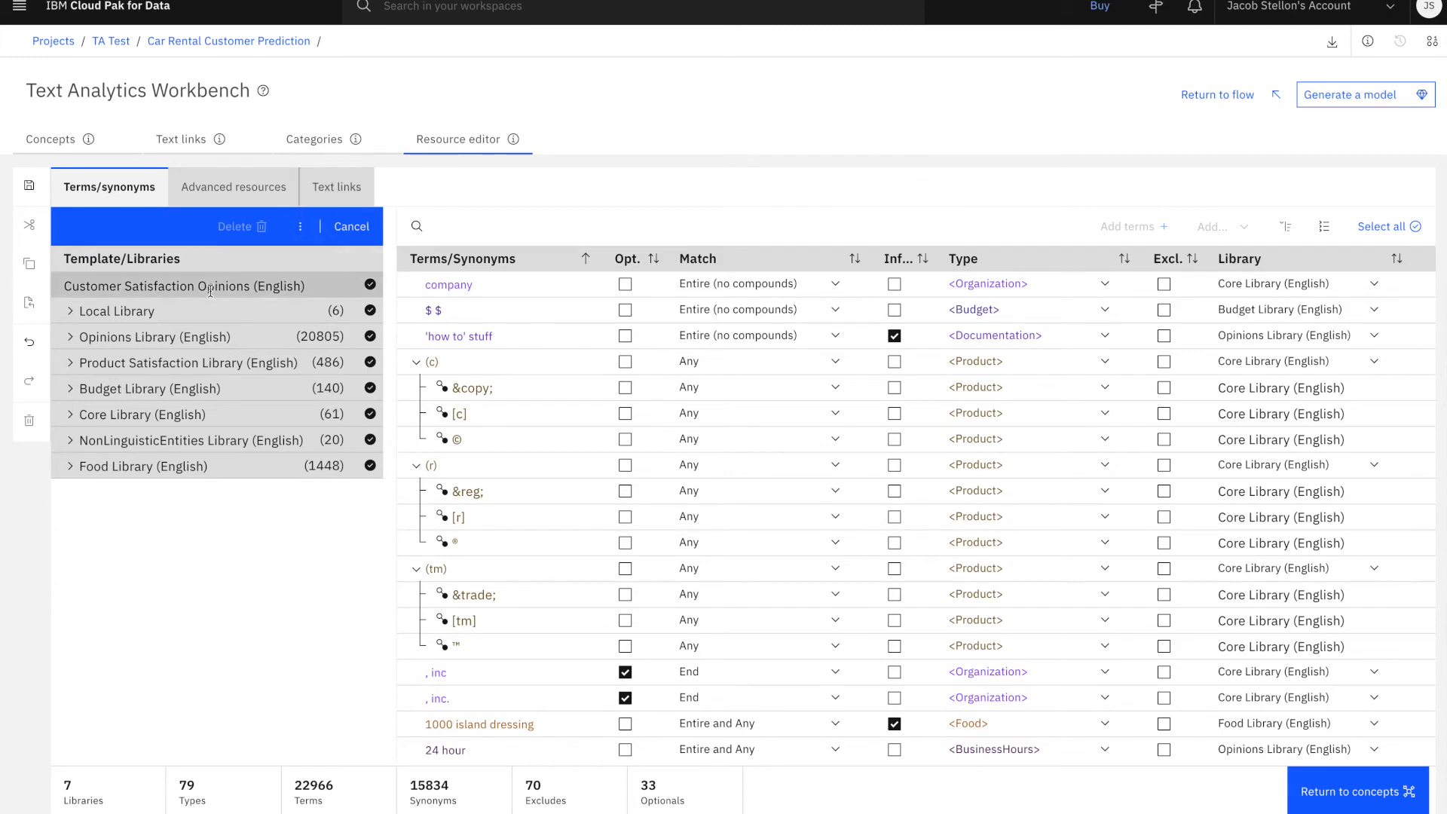
View the terms in Local Library and those of the Positive type in Opinions Library (English)
{"action": "left_click", "coordinate": [90, 320]}
{"action": "left_click", "coordinate": [90, 320]}
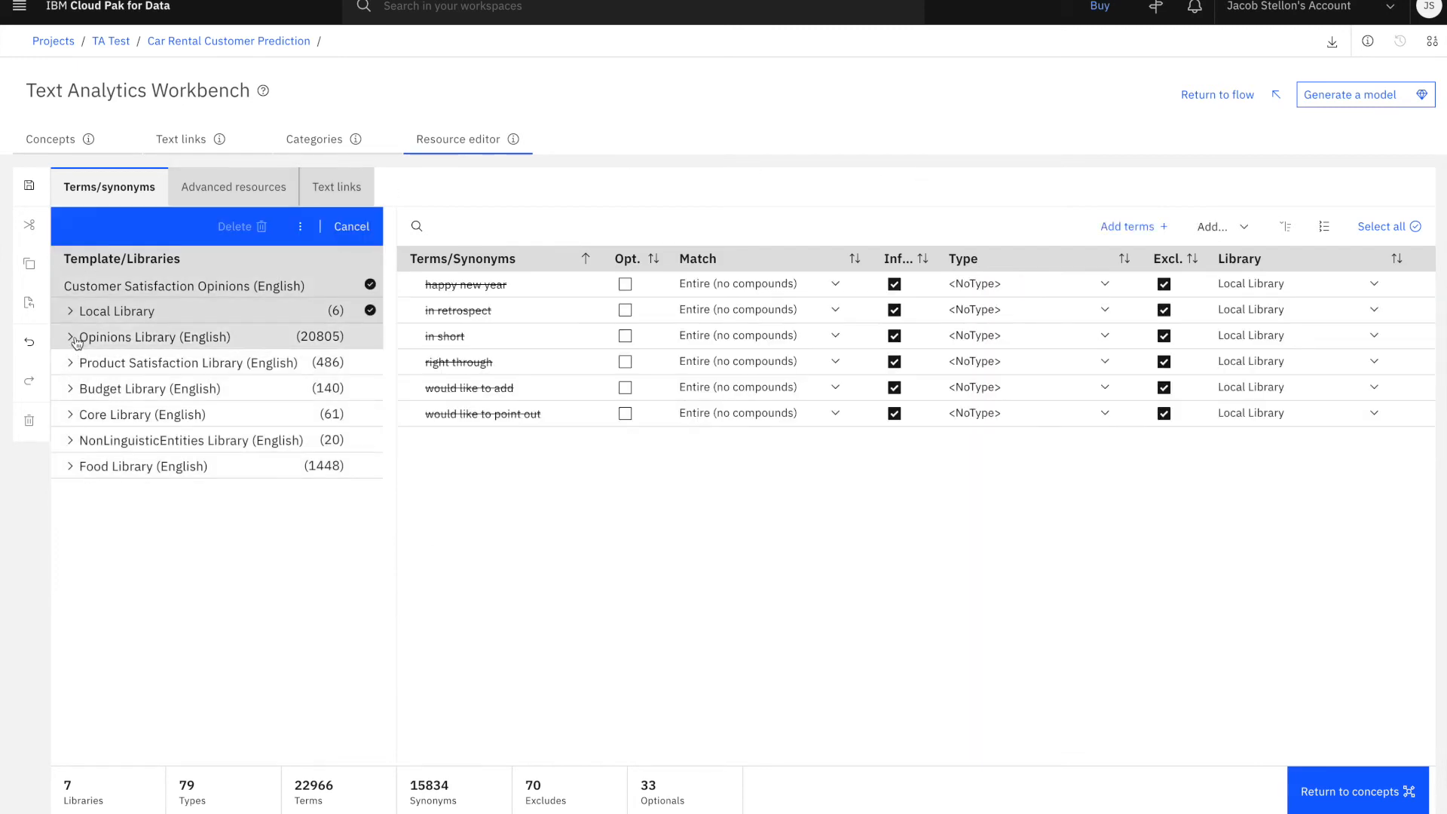
{"action": "left_click", "coordinate": [72, 337]}
{"action": "left_click", "coordinate": [102, 366]}
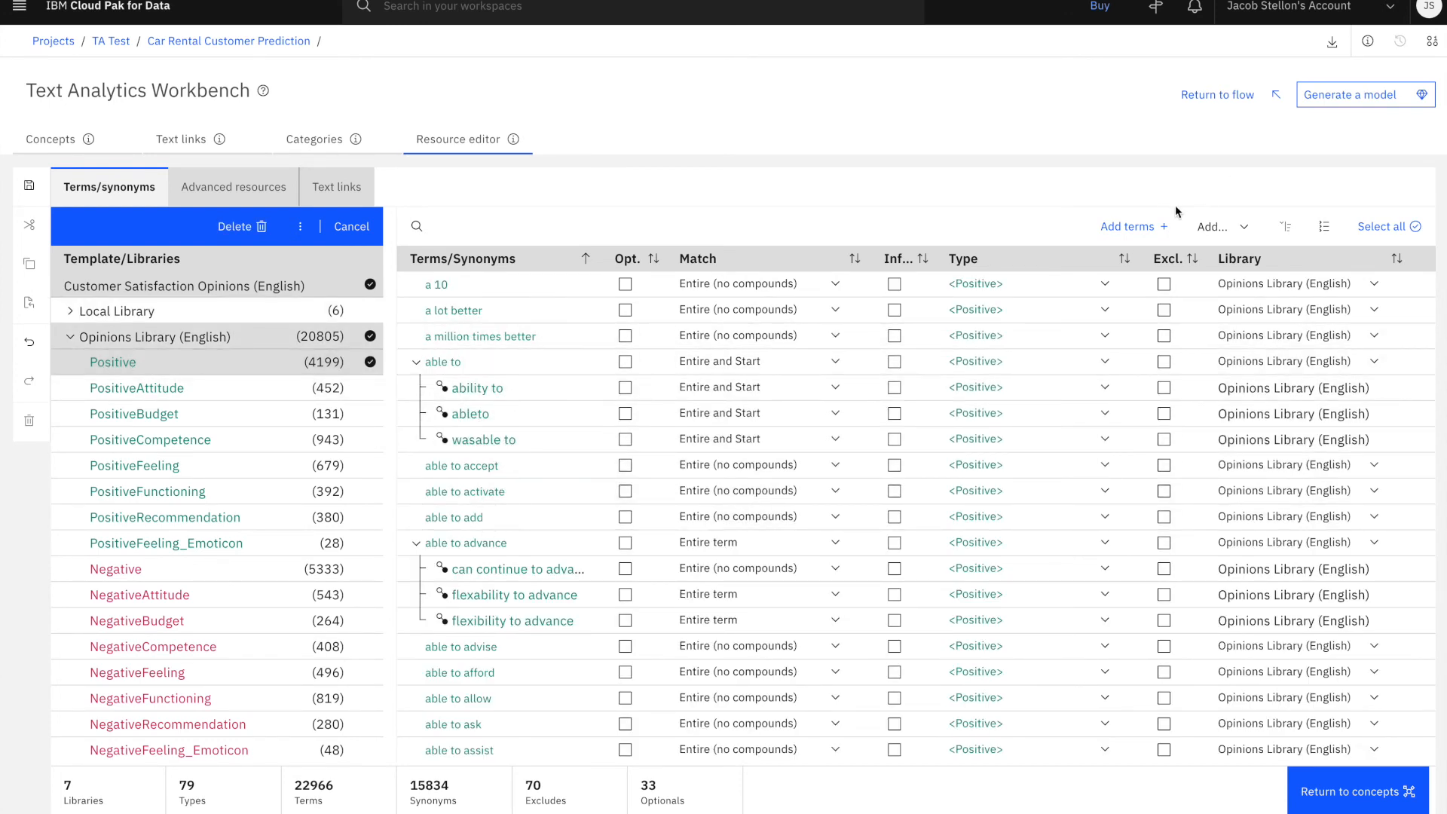
Look at the form for adding terms to the Positive type and the options for adding synonyms and exclusions, without adding anything
{"action": "left_click", "coordinate": [1148, 228]}
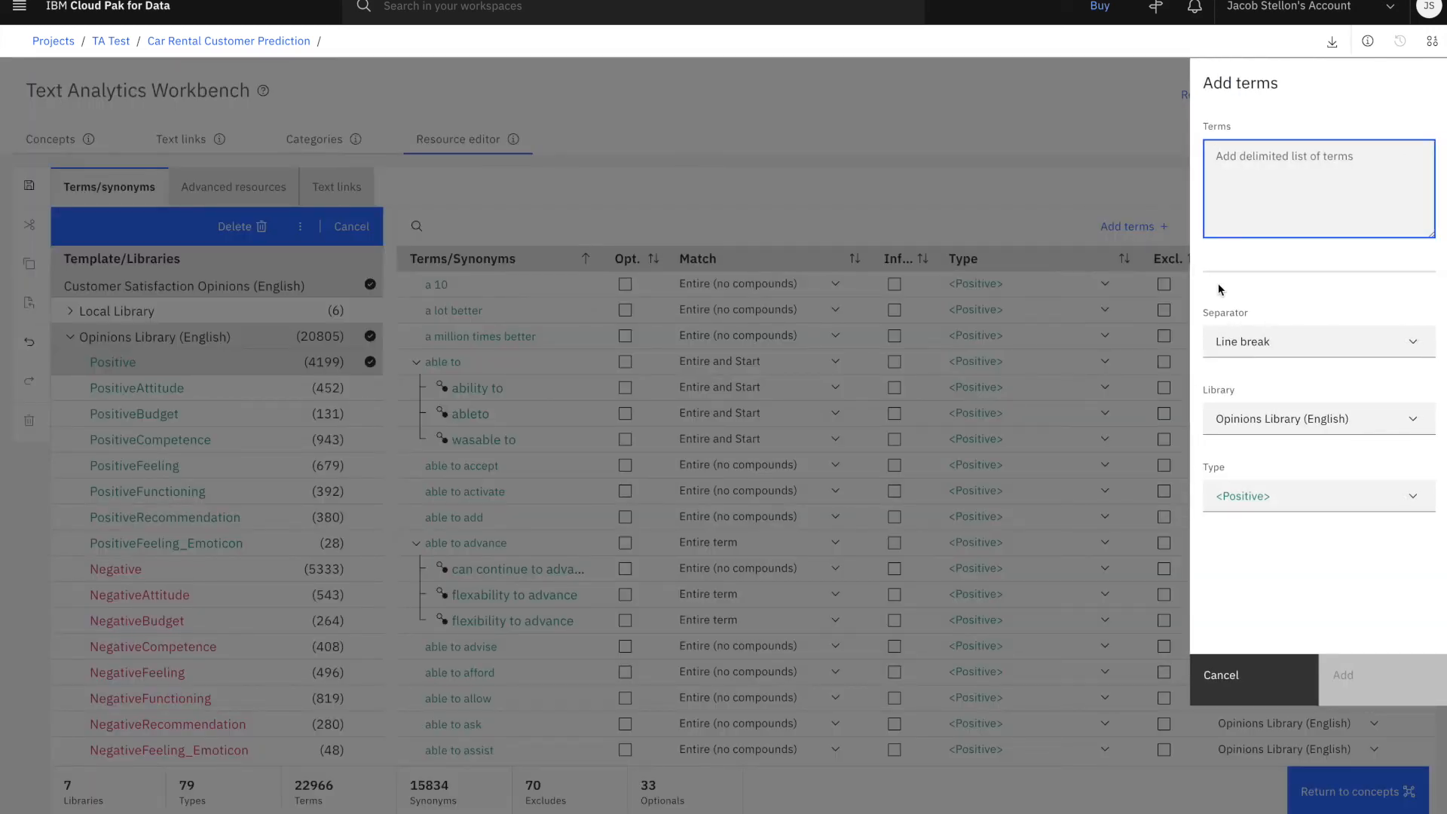
{"action": "left_click", "coordinate": [1220, 673]}
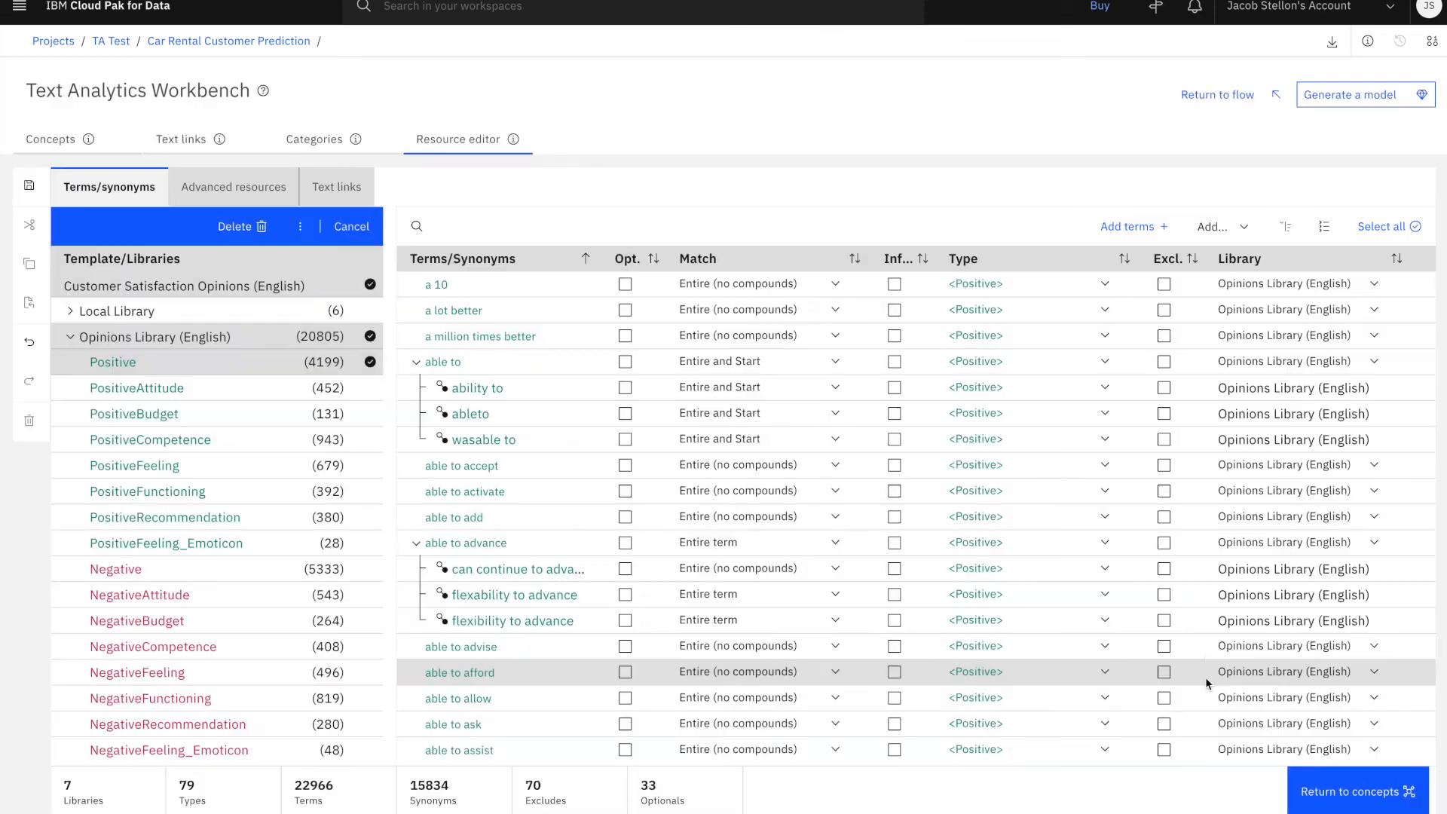
{"action": "left_click", "coordinate": [1246, 229]}
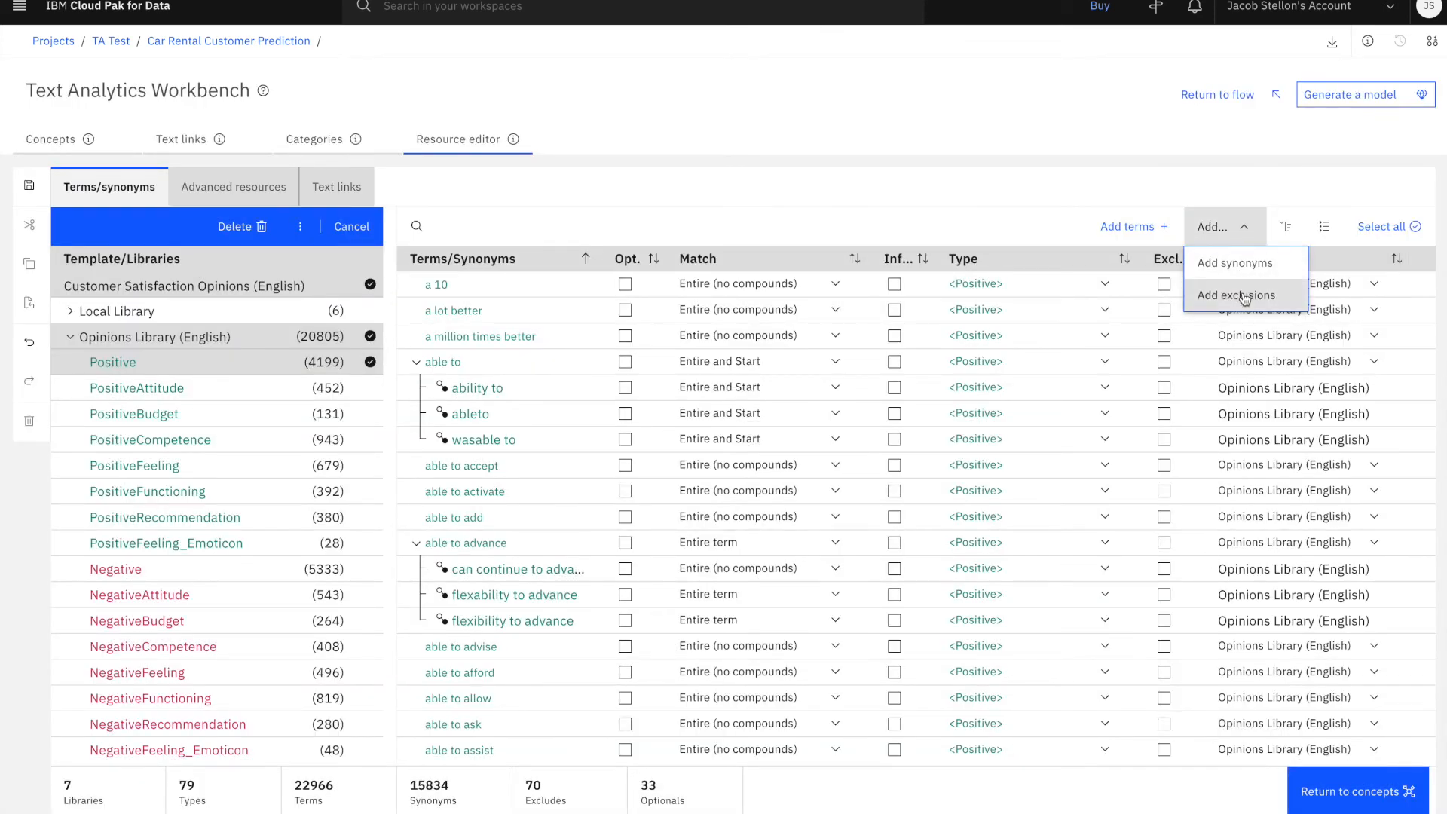
{"action": "left_click", "coordinate": [1089, 204]}
Examine the Fuzzy grouping exceptions in the advanced resources
{"action": "left_click", "coordinate": [249, 195]}
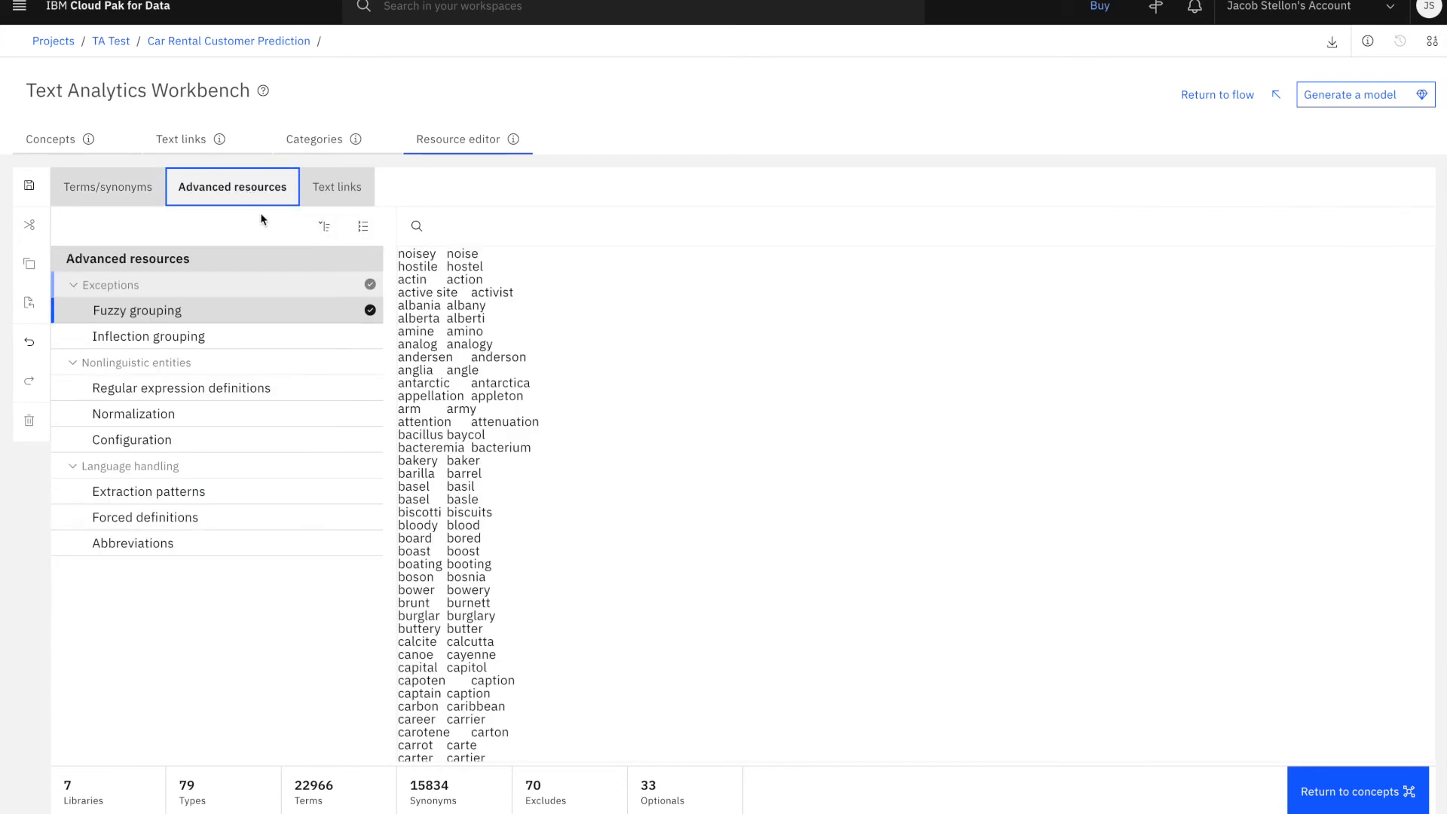
{"action": "left_click", "coordinate": [487, 254]}
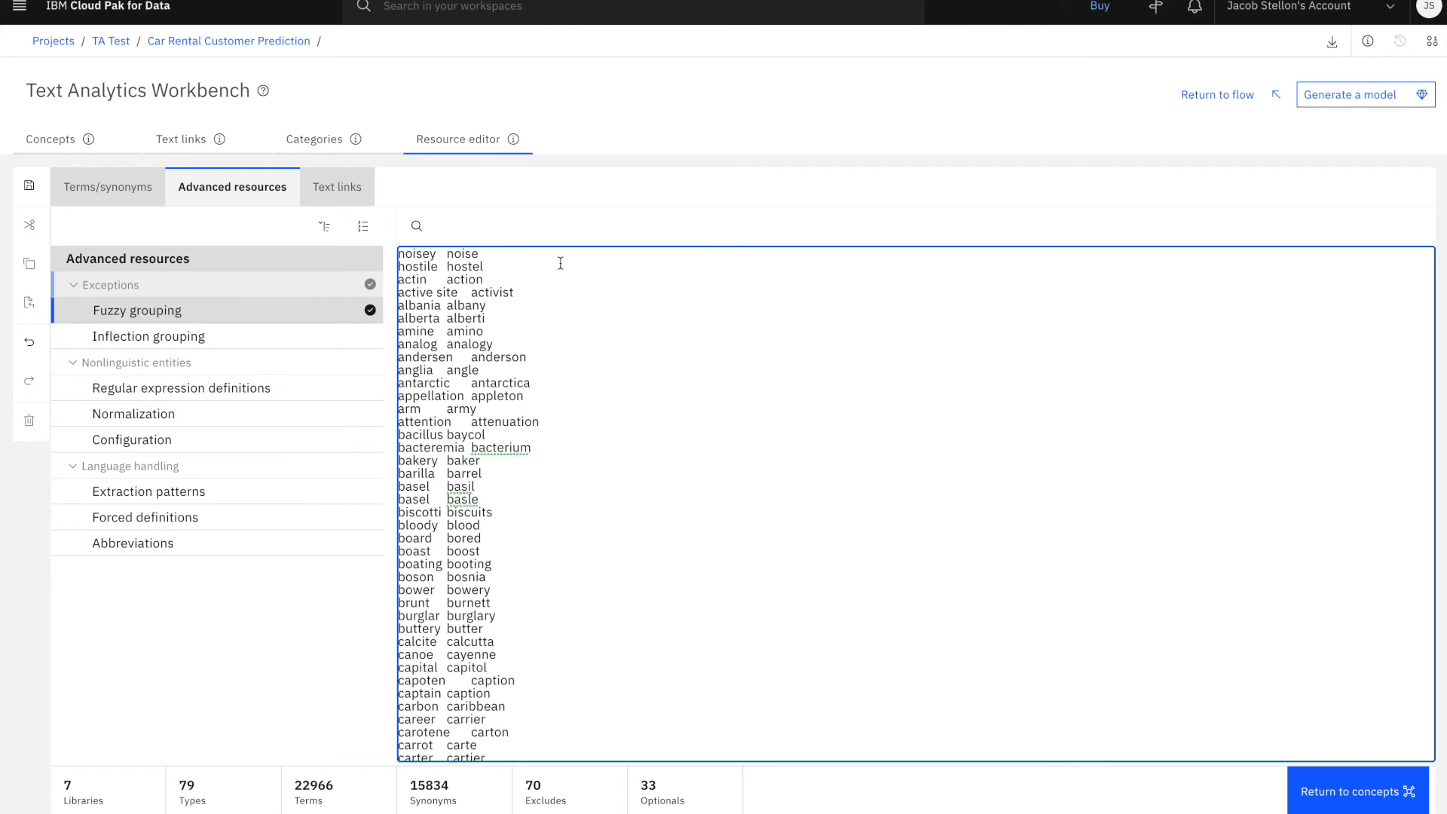
Generate a category model from the current categories and return to the flow, saving the changes to the Text Mining node
{"action": "left_click", "coordinate": [315, 138]}
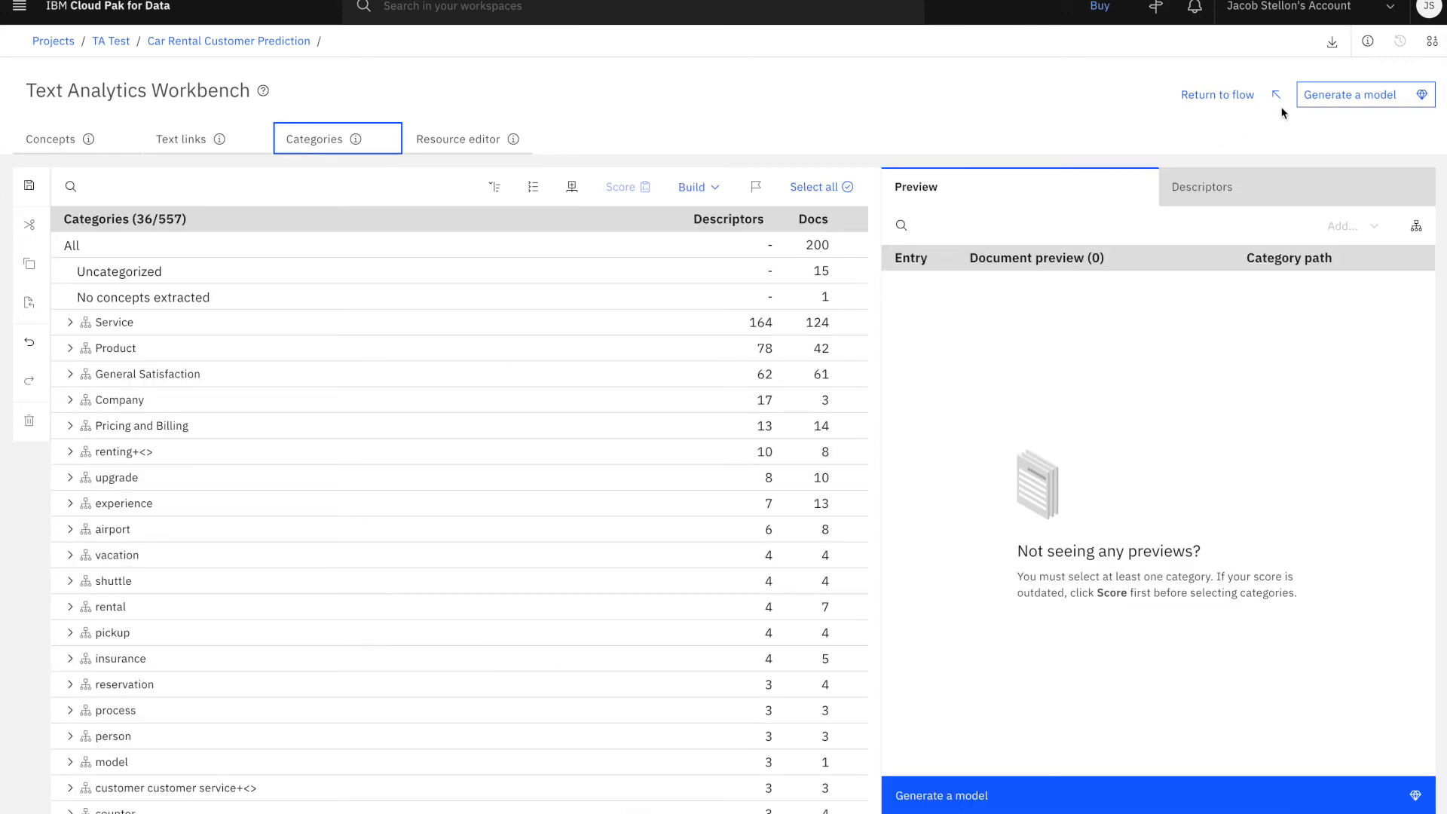
{"action": "left_click", "coordinate": [1328, 101]}
{"action": "left_click", "coordinate": [883, 459]}
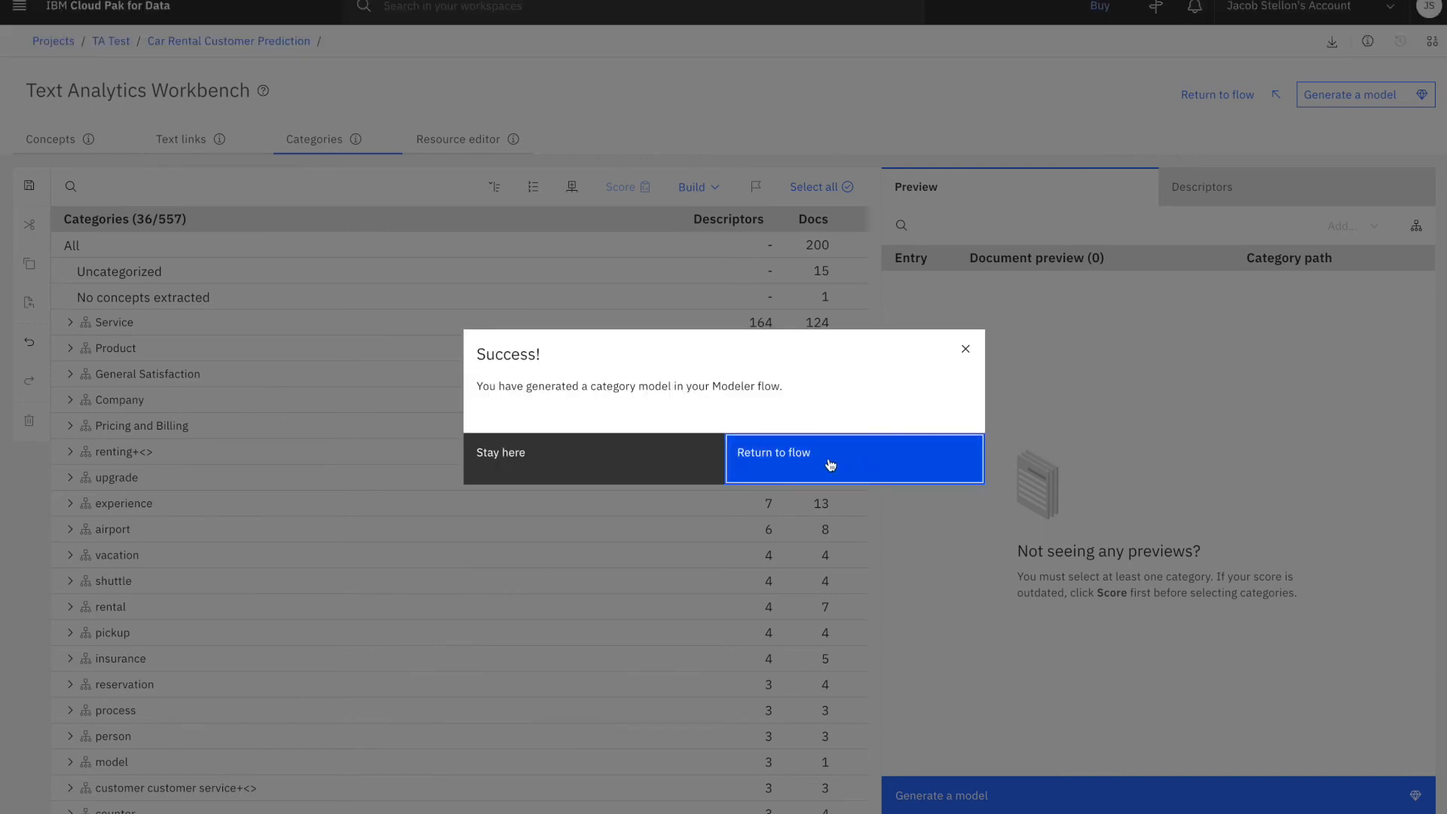
{"action": "left_click", "coordinate": [831, 464]}
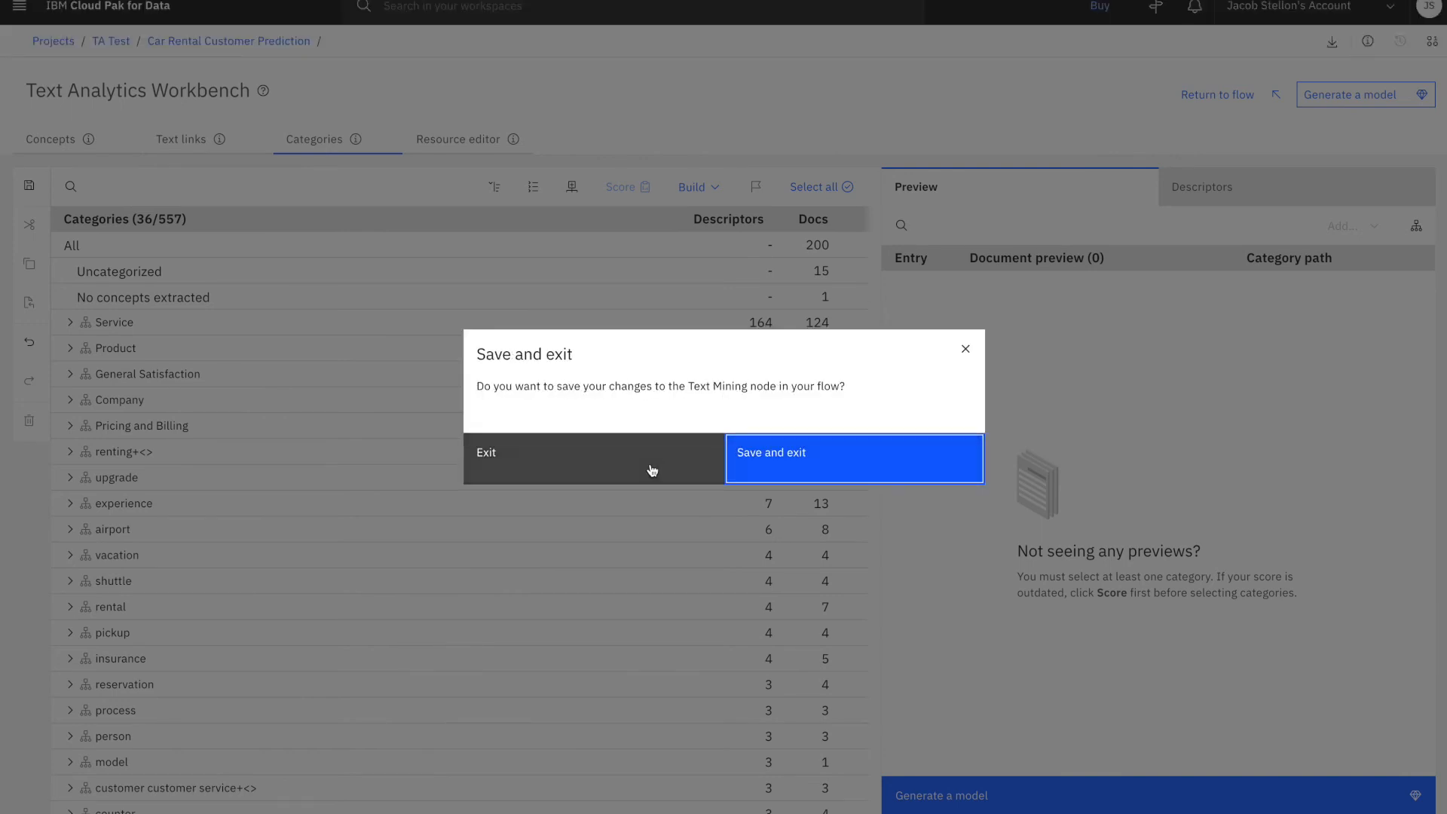
{"action": "left_click", "coordinate": [742, 468]}
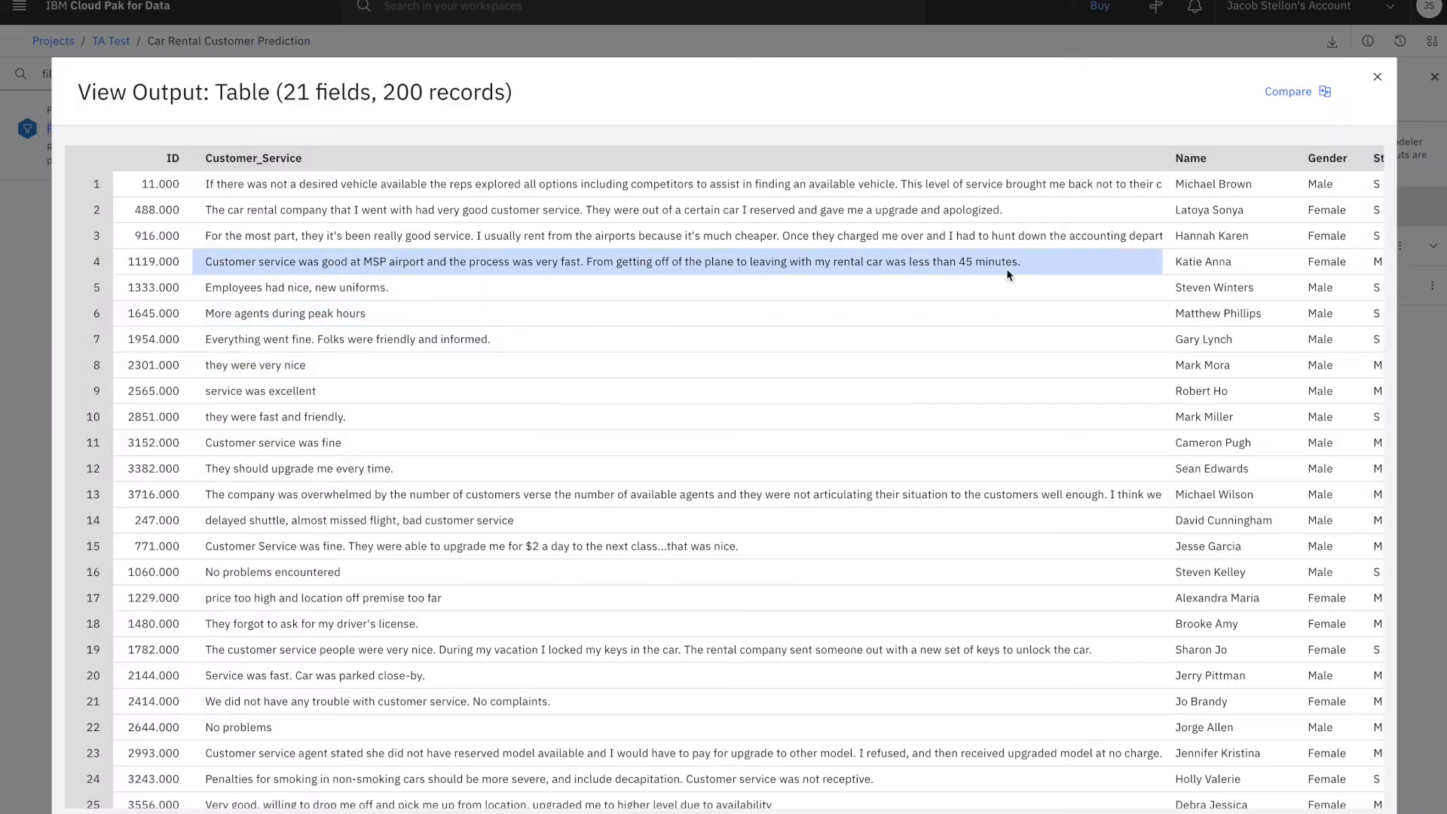
Examine the customer fields and the category flag fields through Category_Service/Promptness/Pos in the table output, and close it
{"action": "scroll", "coordinate": [1008, 274], "scroll_direction": "right", "scroll_amount": 10}
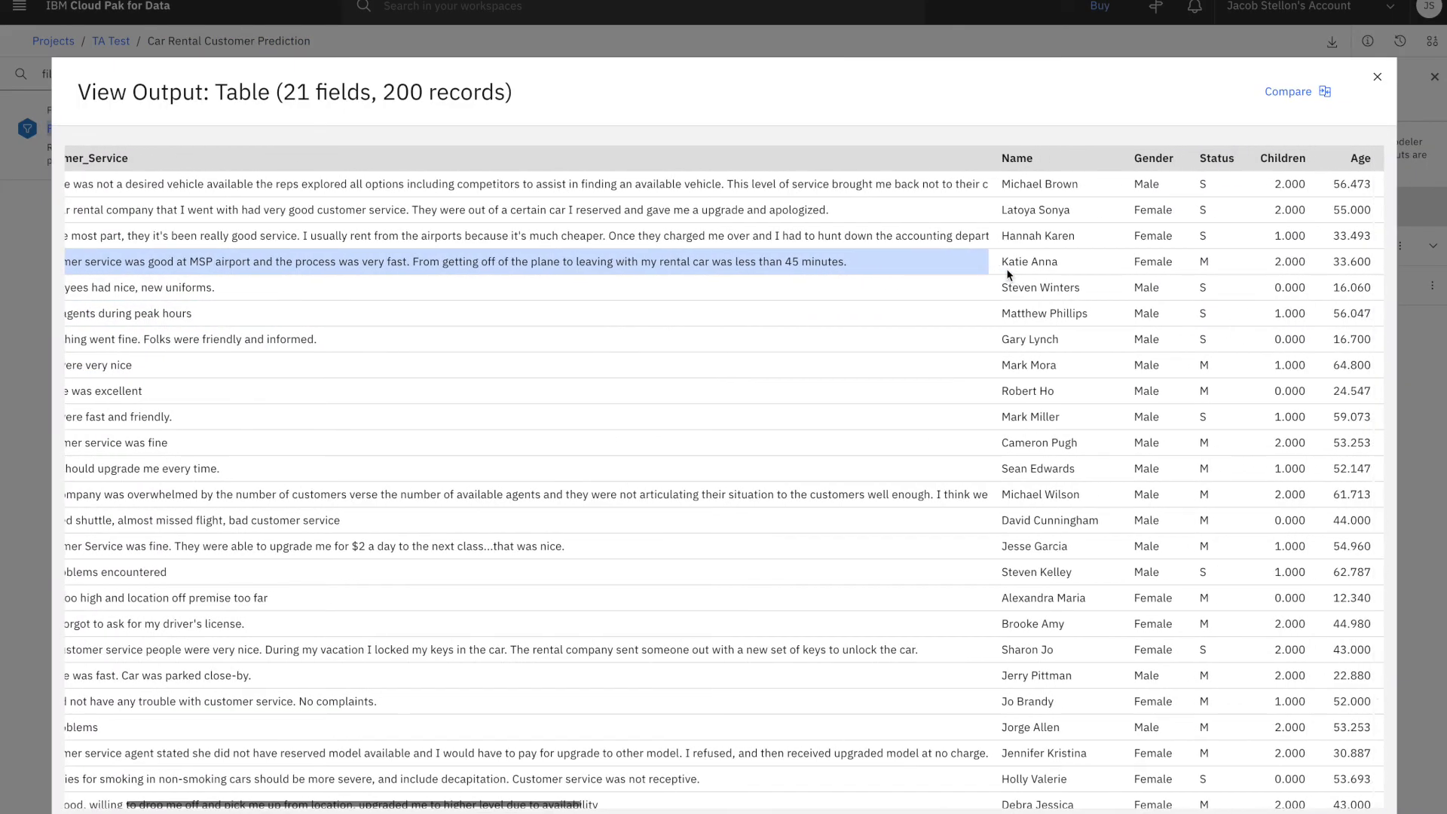
{"action": "scroll", "coordinate": [1172, 253], "scroll_direction": "right", "scroll_amount": 4}
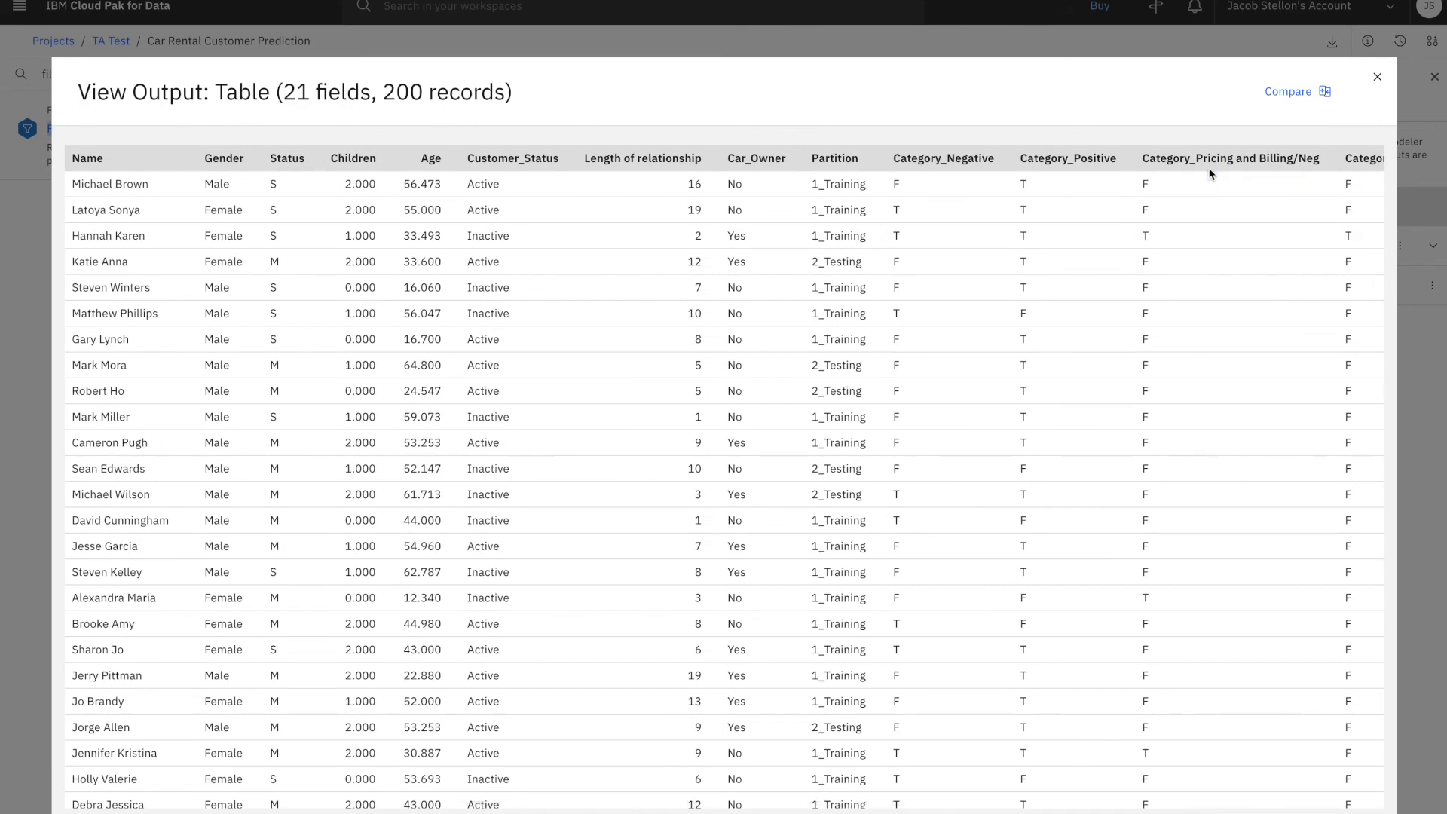
{"action": "scroll", "coordinate": [1211, 196], "scroll_direction": "right", "scroll_amount": 5}
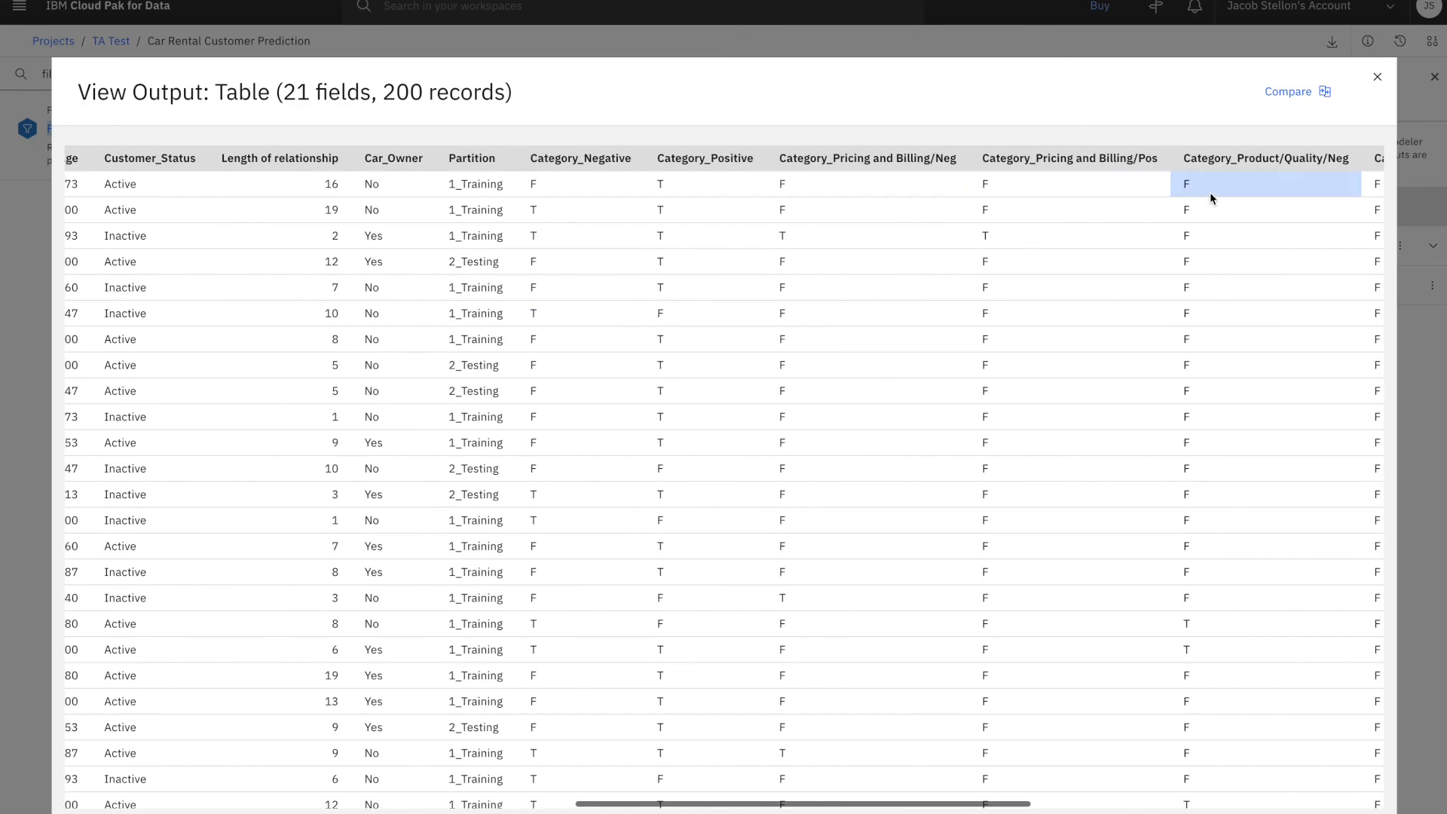
{"action": "scroll", "coordinate": [1210, 198], "scroll_direction": "right", "scroll_amount": 4}
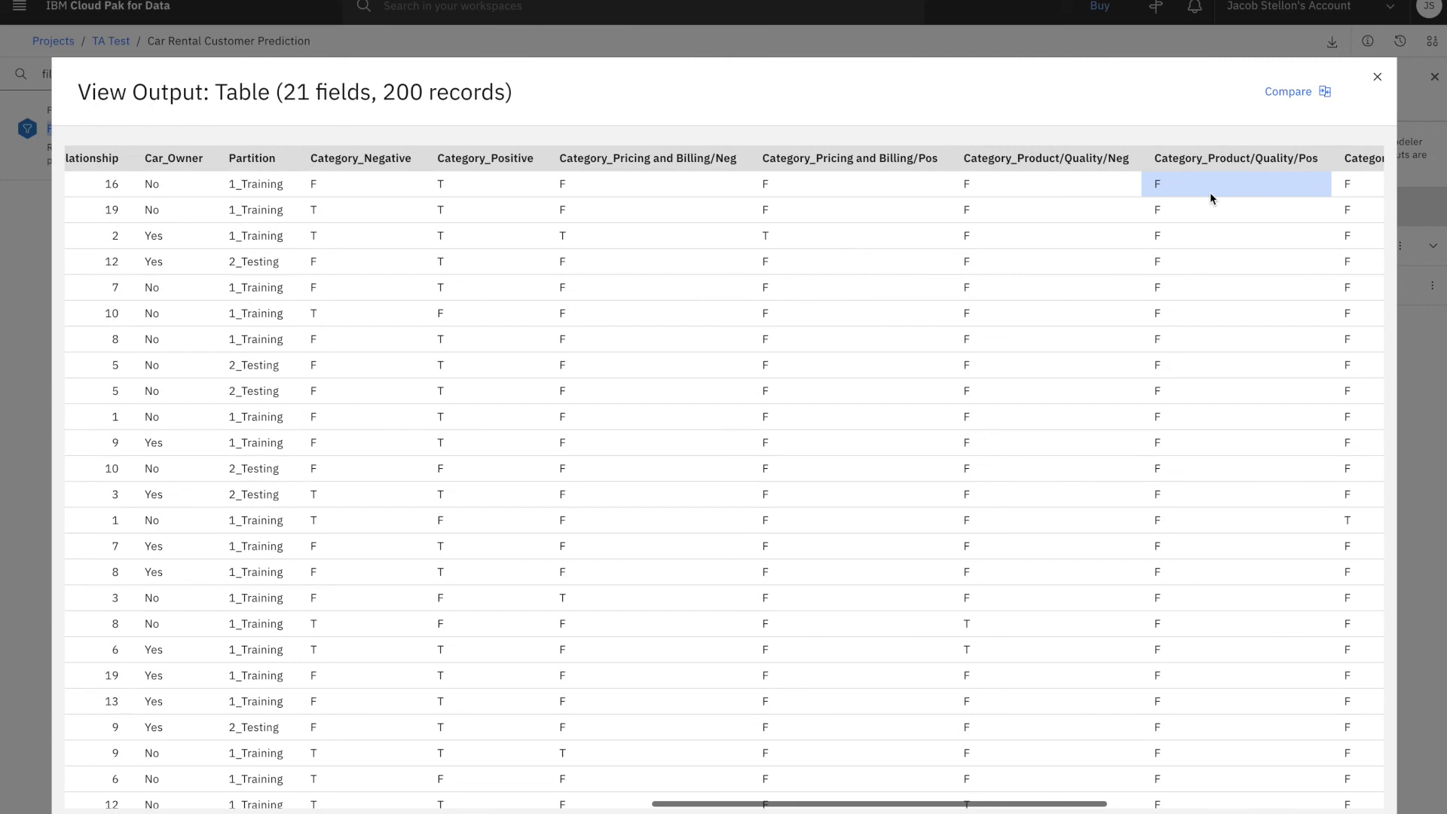
{"action": "scroll", "coordinate": [1210, 197], "scroll_direction": "right", "scroll_amount": 3}
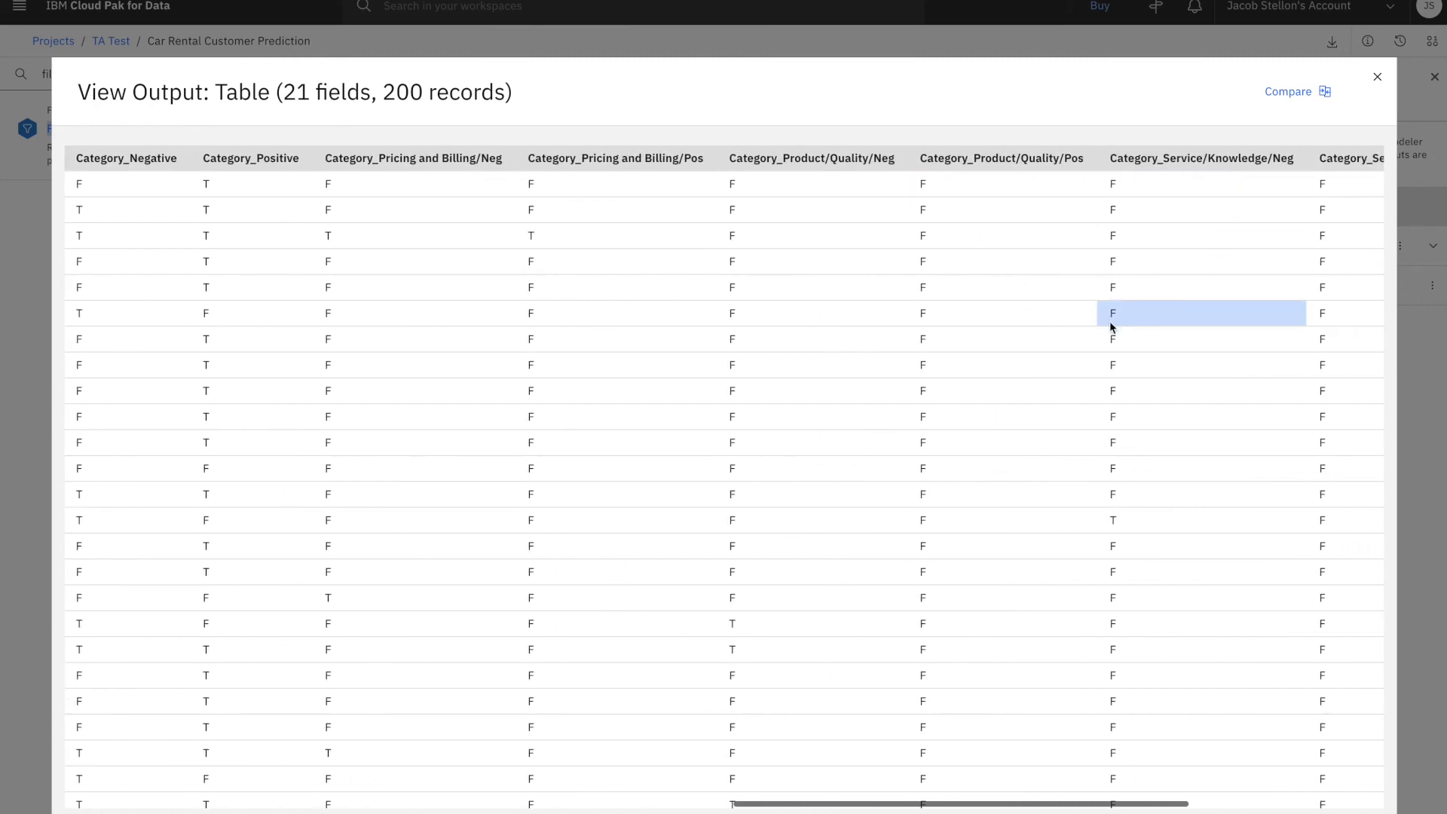
{"action": "scroll", "coordinate": [1198, 337], "scroll_direction": "right", "scroll_amount": 5}
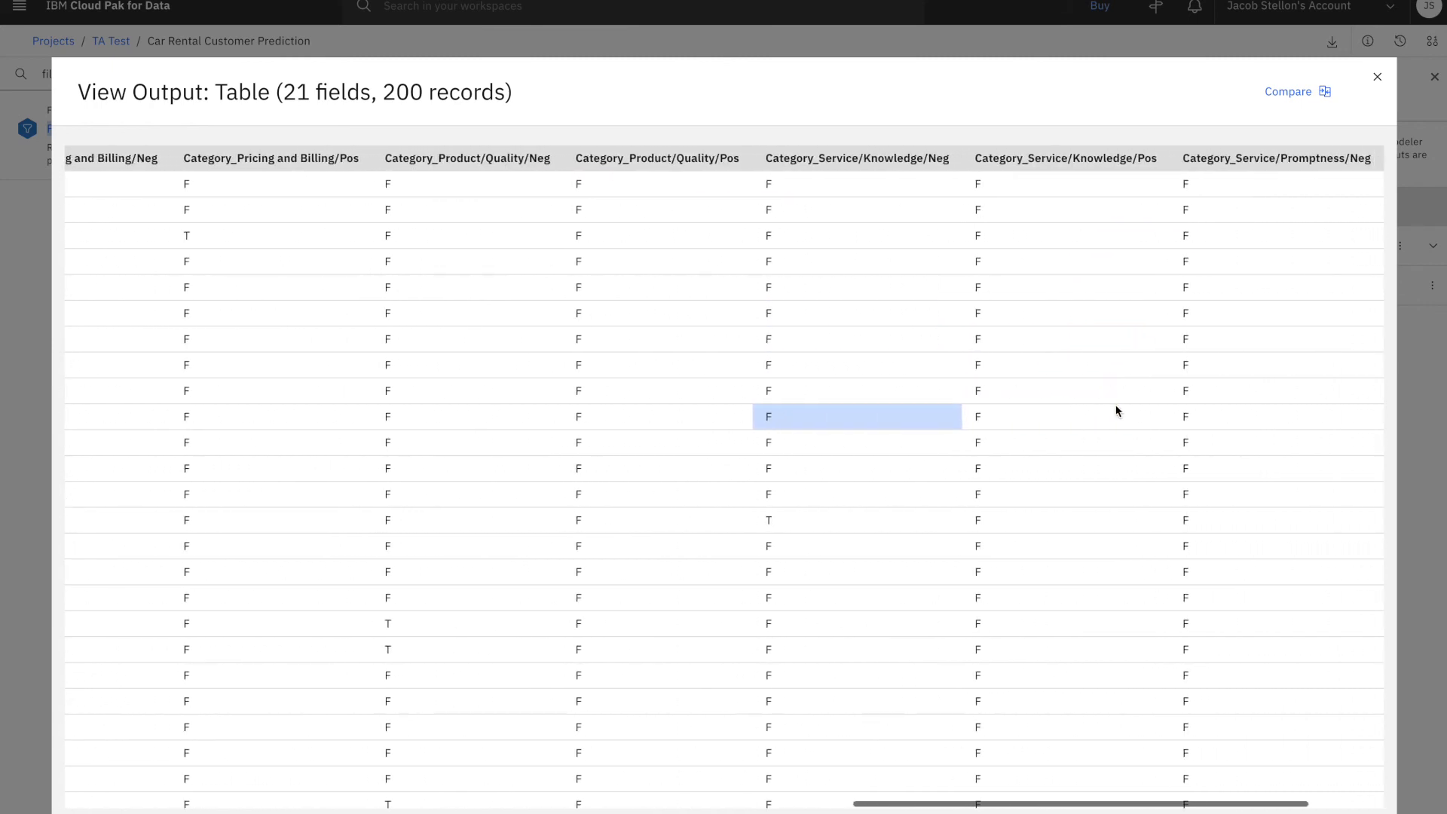
{"action": "scroll", "coordinate": [1228, 332], "scroll_direction": "right", "scroll_amount": 3}
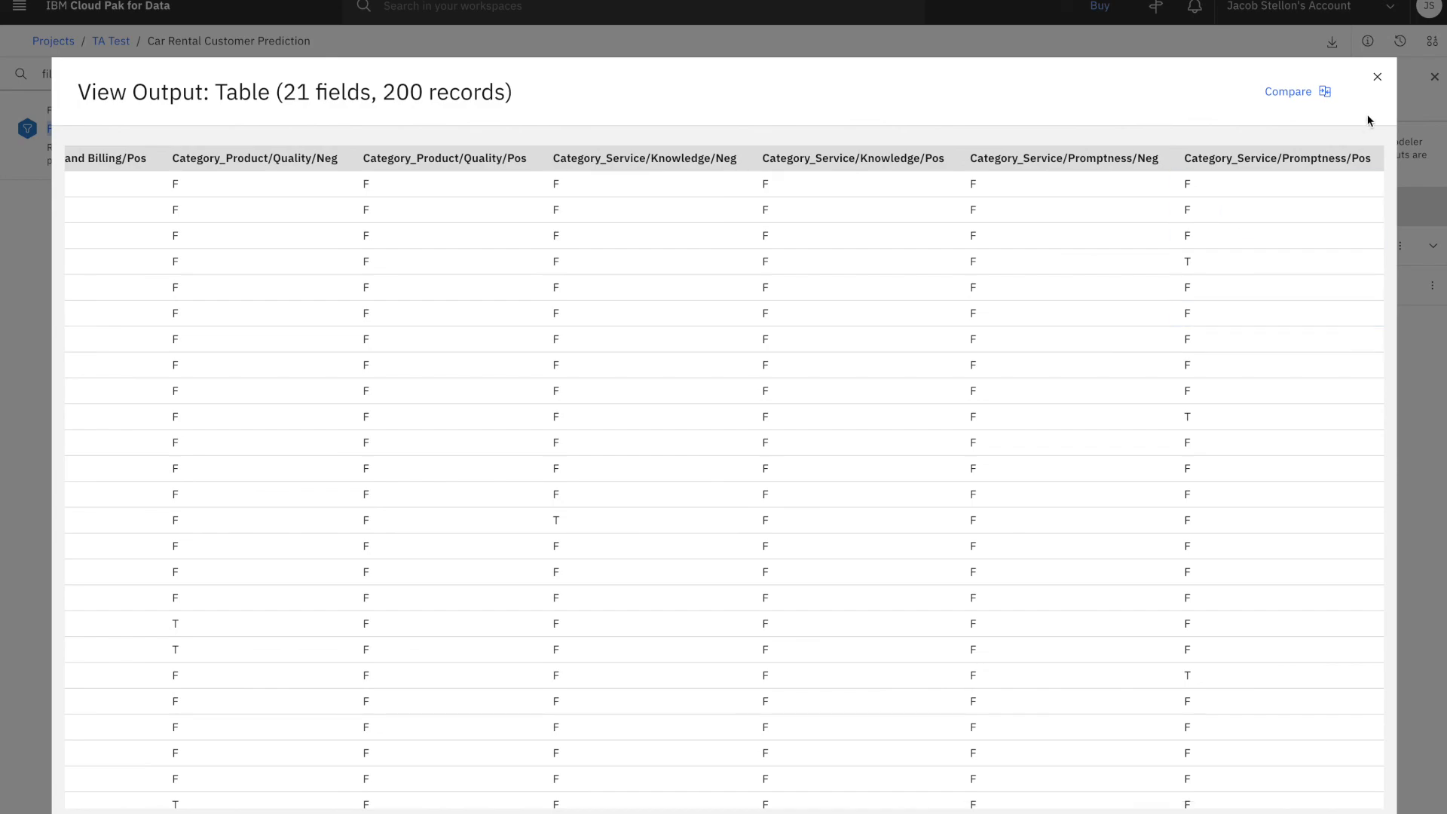
{"action": "left_click", "coordinate": [1376, 78]}
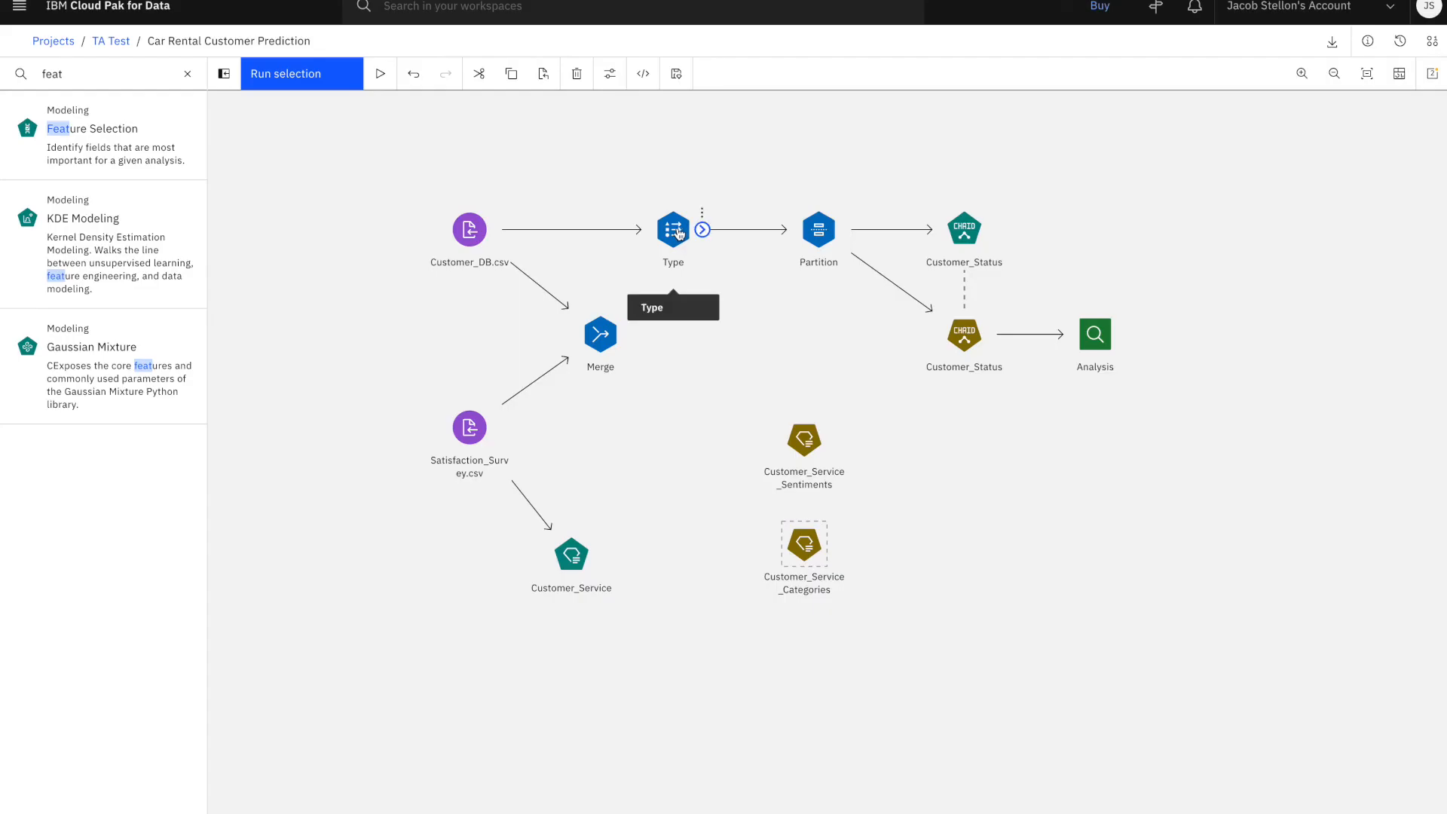
Duplicate the Type, Partition and Customer_Status CHAID nodes as a connected branch in the empty area below the Analysis node
{"action": "left_click", "coordinate": [679, 233]}
{"action": "left_click", "coordinate": [819, 227], "text": "shift"}
{"action": "left_click", "coordinate": [951, 229], "text": "shift"}
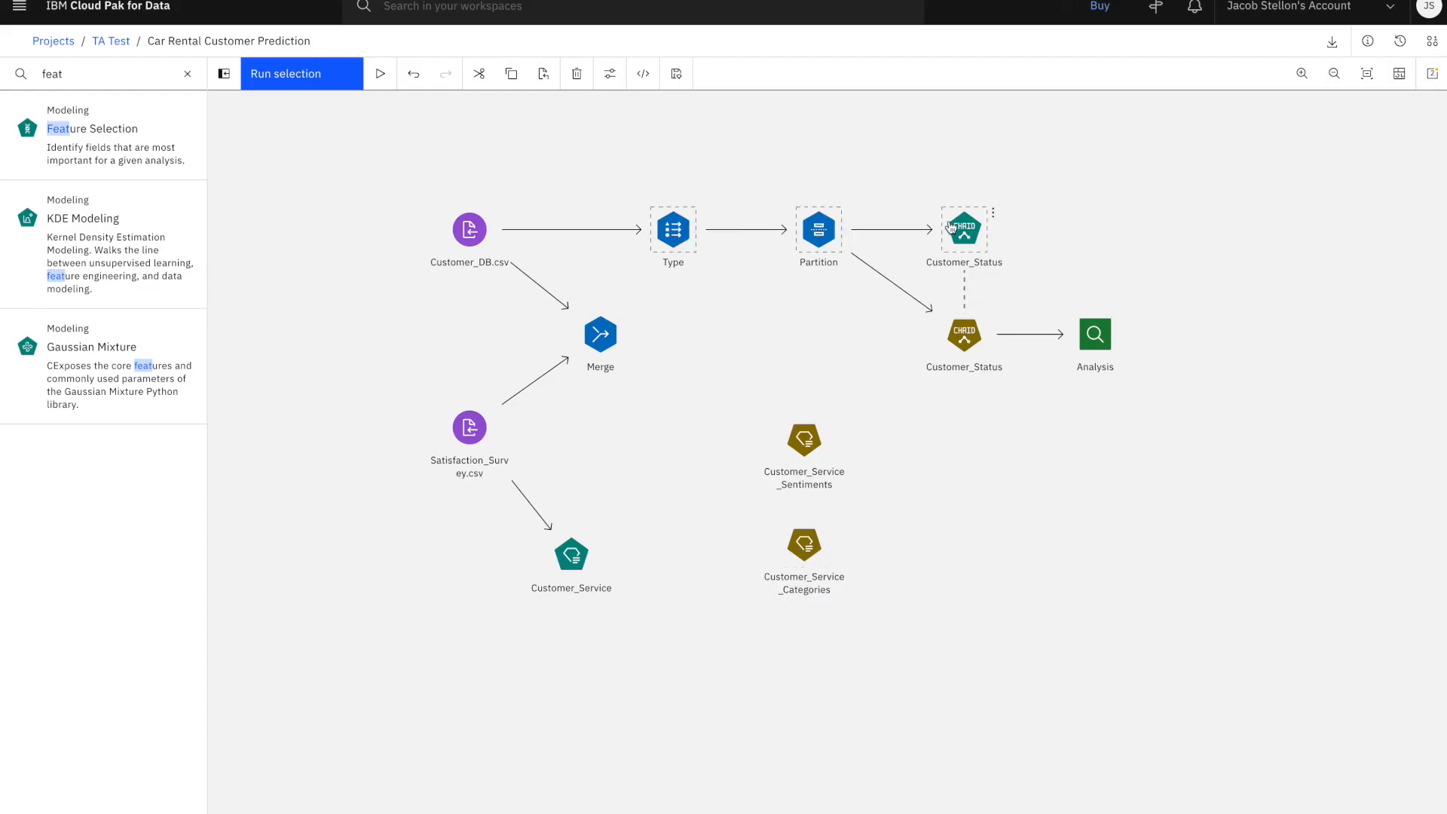
{"action": "right_click", "coordinate": [951, 228]}
{"action": "left_click", "coordinate": [1107, 281]}
{"action": "left_click", "coordinate": [835, 457]}
{"action": "right_click", "coordinate": [991, 495]}
{"action": "left_click", "coordinate": [1002, 552]}
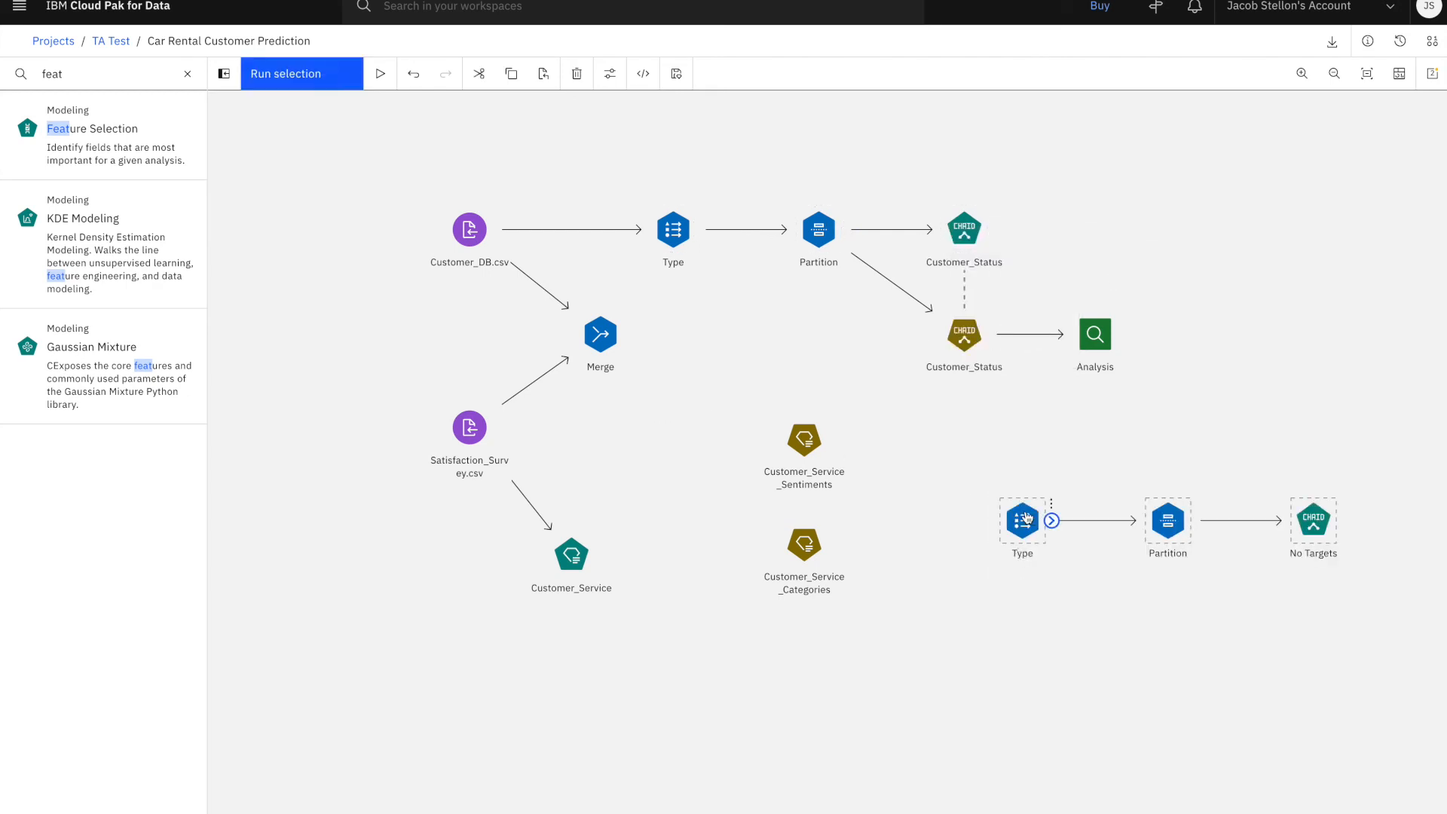
Connect Merge to the copied Type node, and insert the Customer_Service_Sentiments and Customer_Service_Categories models between the copied Partition and CHAID nodes
{"action": "left_click_drag", "start_coordinate": [1020, 515], "coordinate": [707, 412]}
{"action": "left_click_drag", "start_coordinate": [629, 333], "coordinate": [714, 415]}
{"action": "left_click_drag", "start_coordinate": [804, 439], "coordinate": [967, 436]}
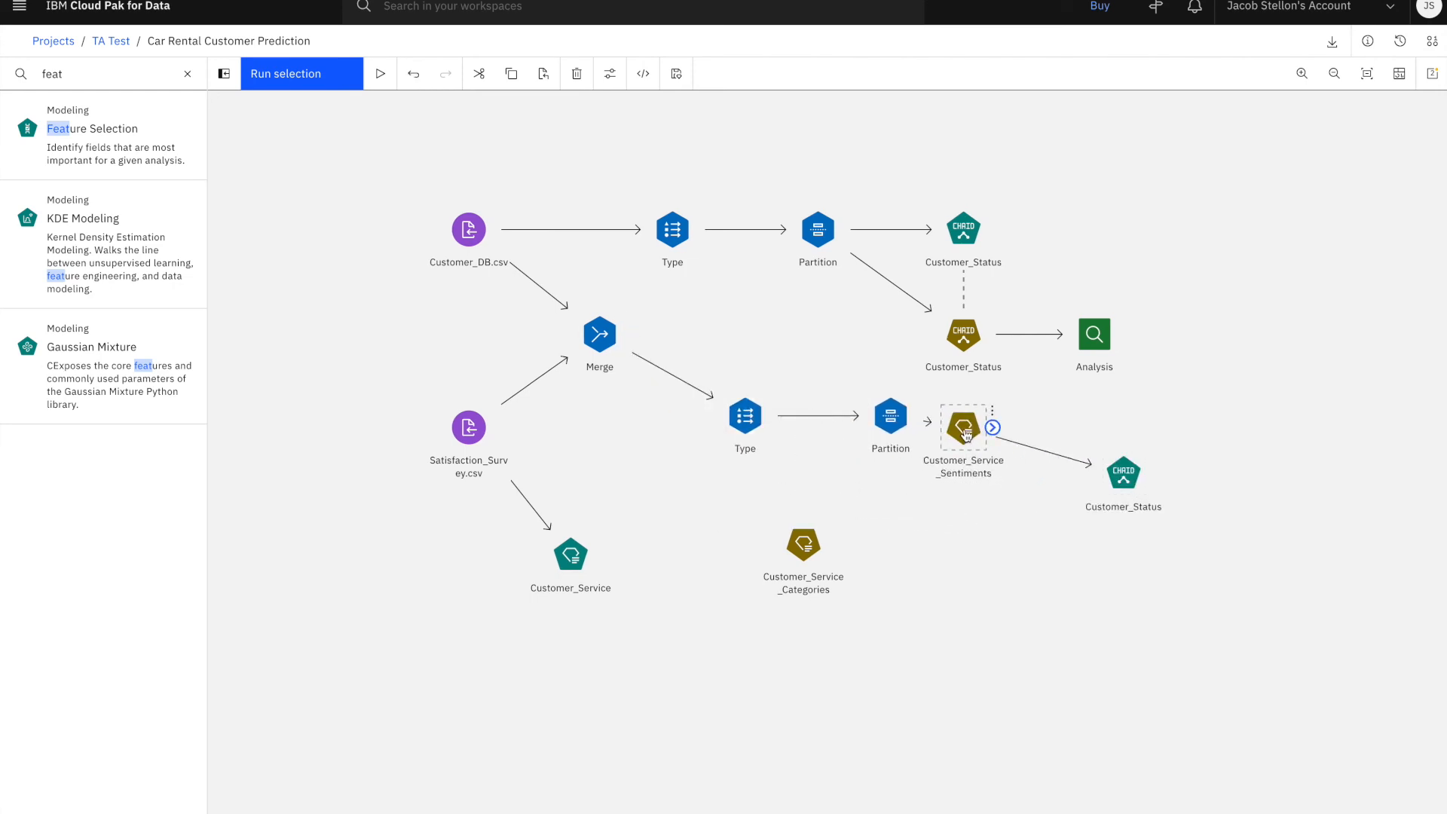
{"action": "left_click_drag", "start_coordinate": [803, 544], "coordinate": [1088, 467]}
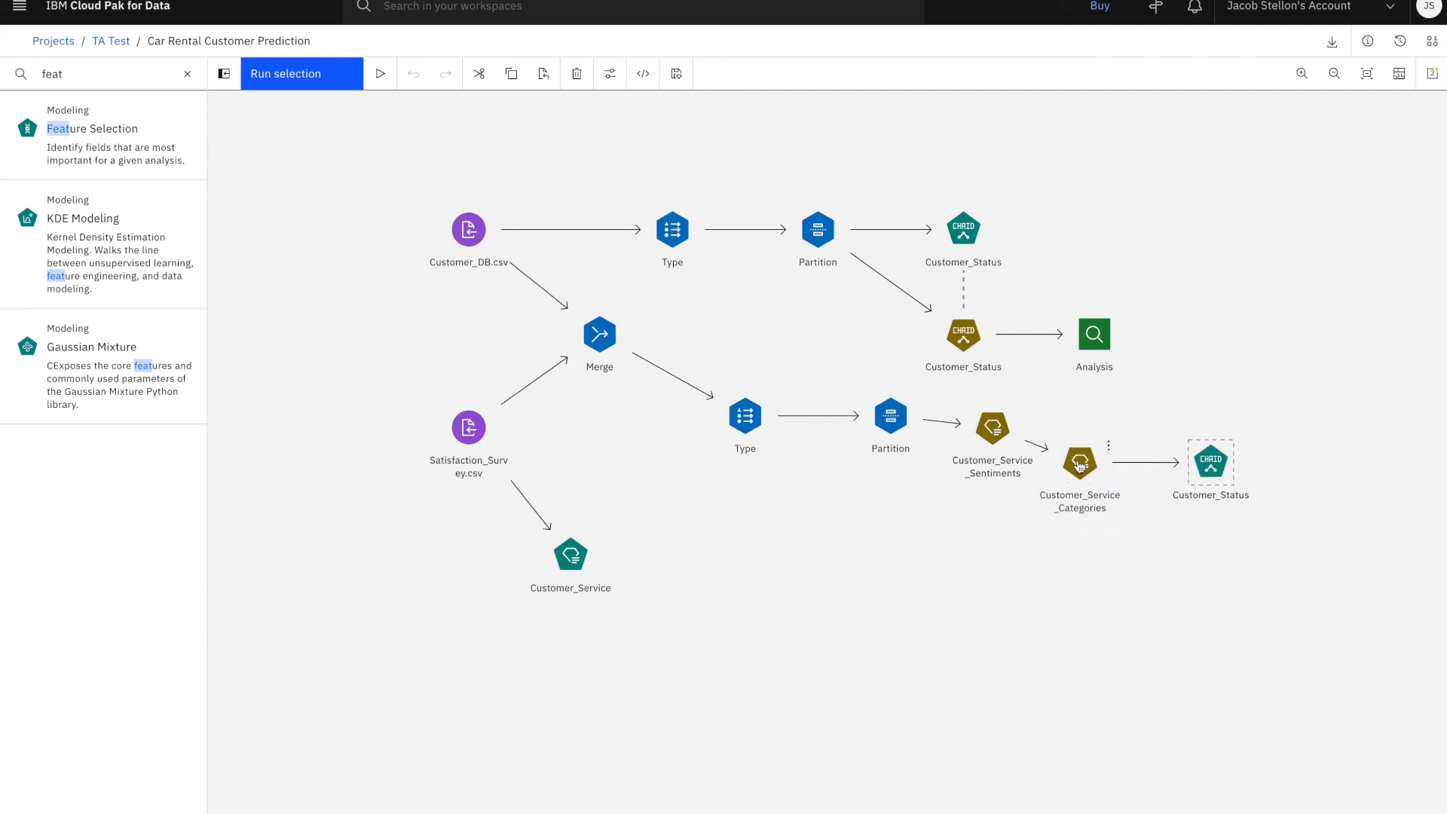
Run the Customer_Status CHAID node on the merged branch and open the resulting model for viewing
{"action": "right_click", "coordinate": [1211, 464]}
{"action": "left_click", "coordinate": [1261, 669]}
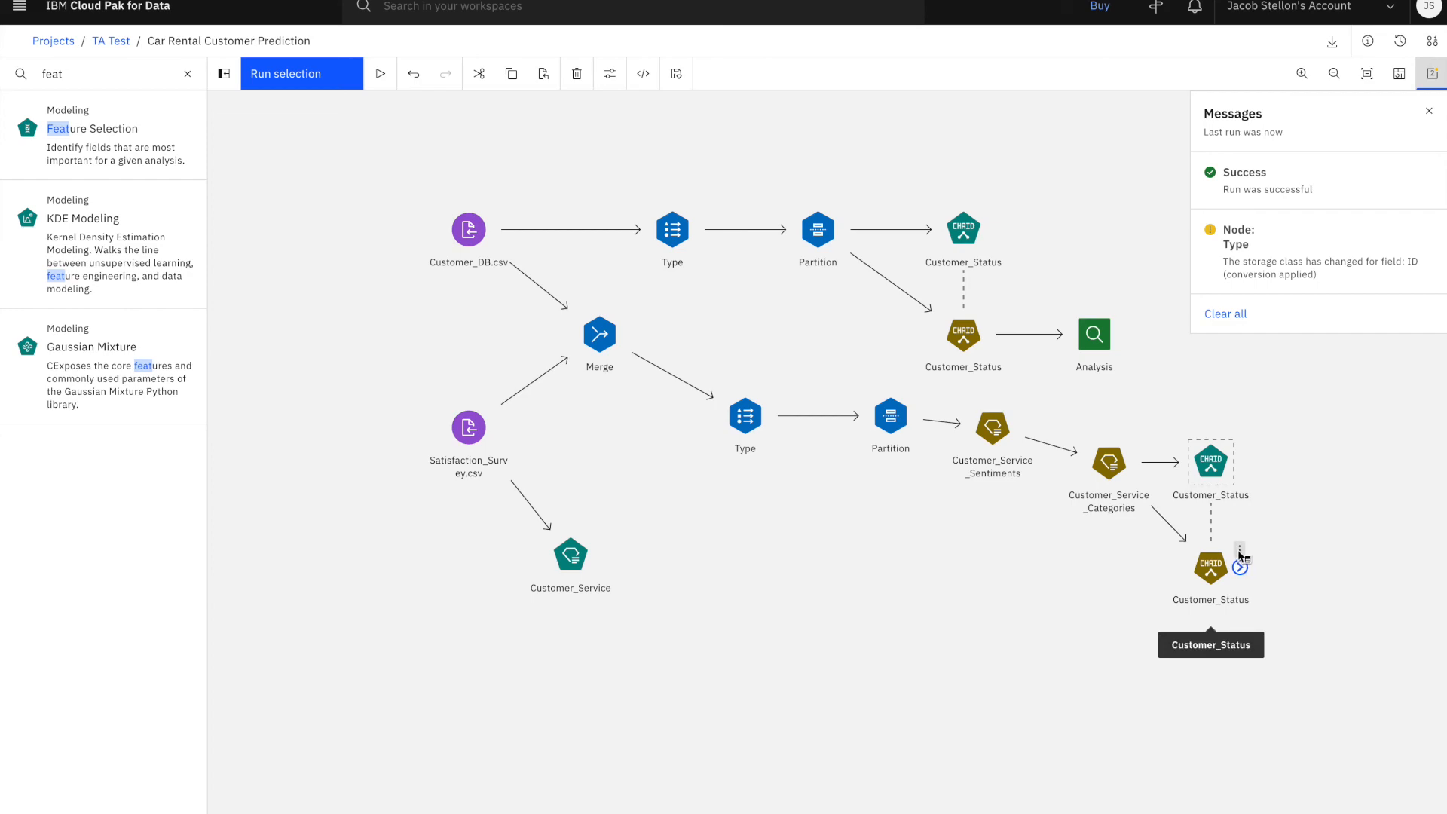
{"action": "left_click", "coordinate": [1239, 550]}
{"action": "left_click", "coordinate": [1263, 568]}
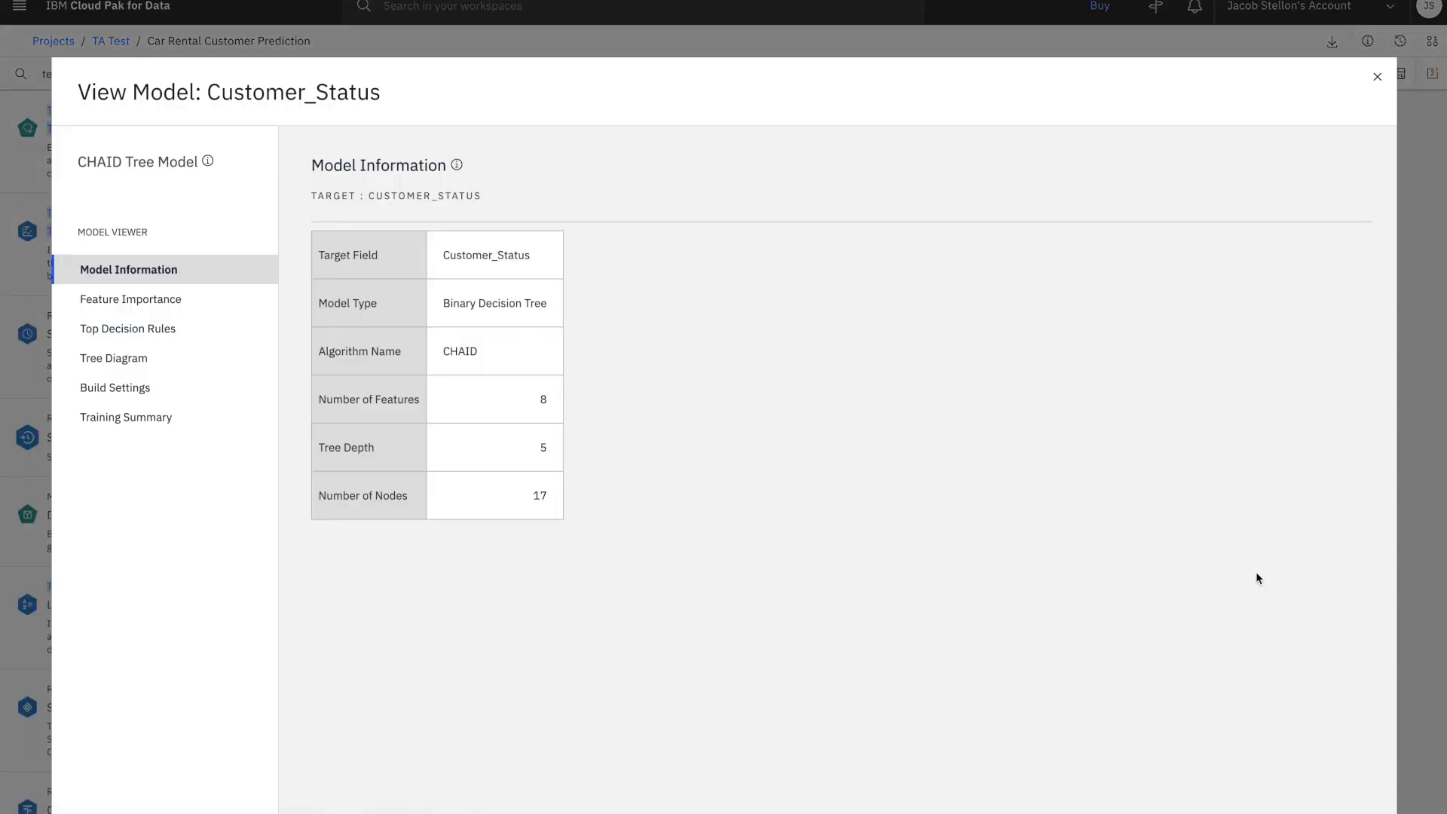
Examine the feature importance chart of the Customer_Status model, including the service and pricing category features
{"action": "left_click", "coordinate": [228, 294]}
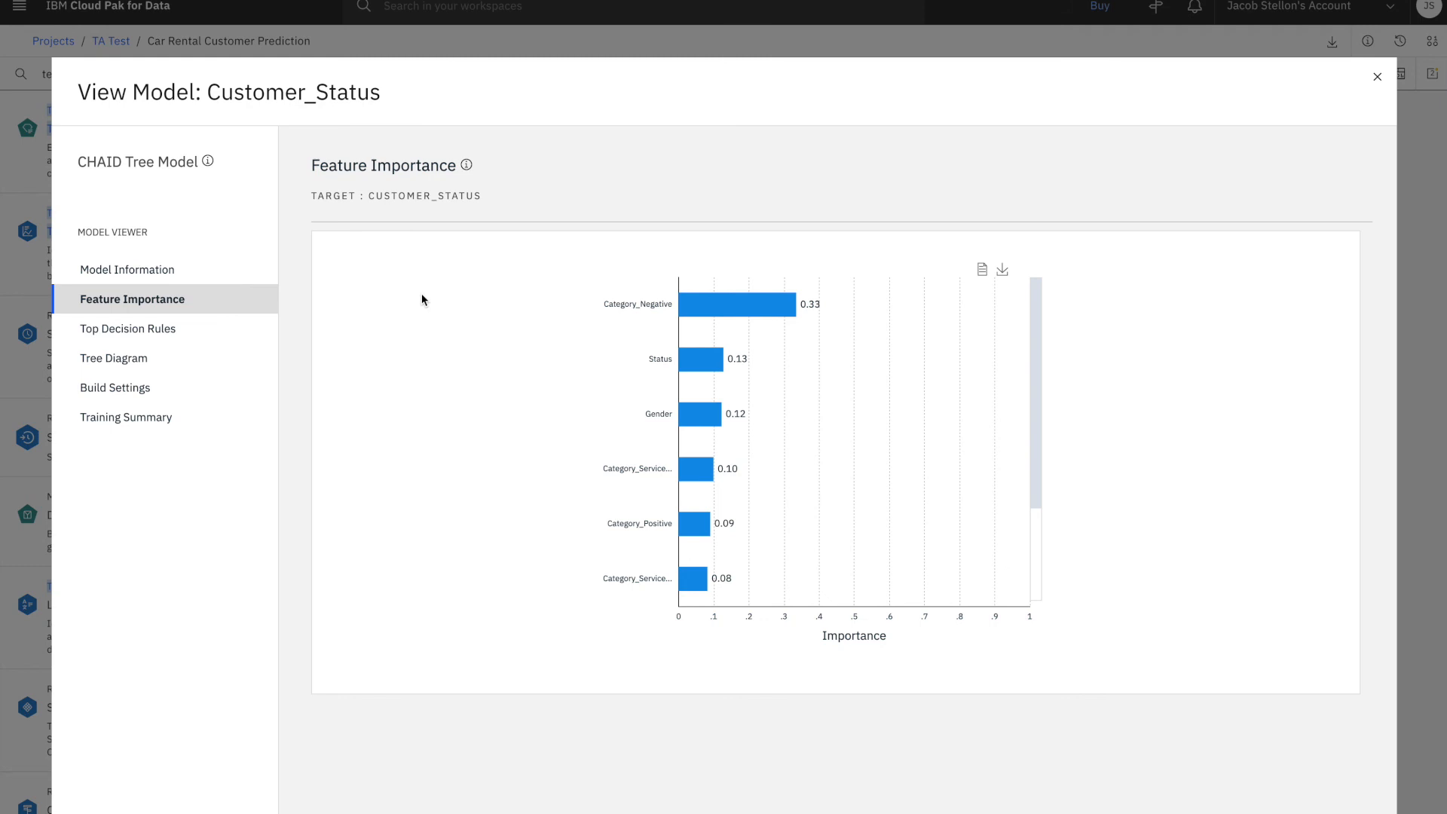
{"action": "mouse_move", "coordinate": [695, 478]}
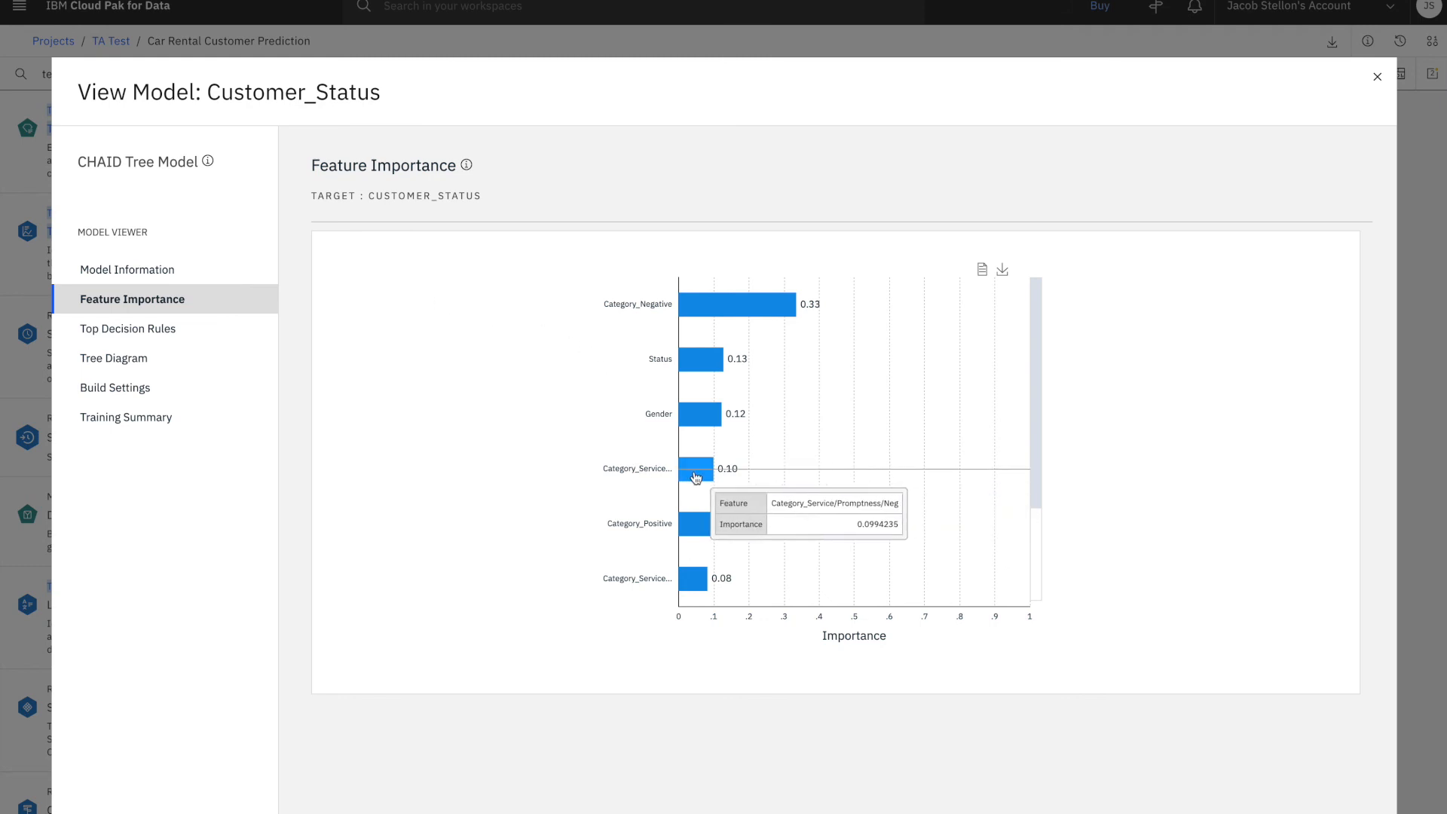
{"action": "mouse_move", "coordinate": [692, 520]}
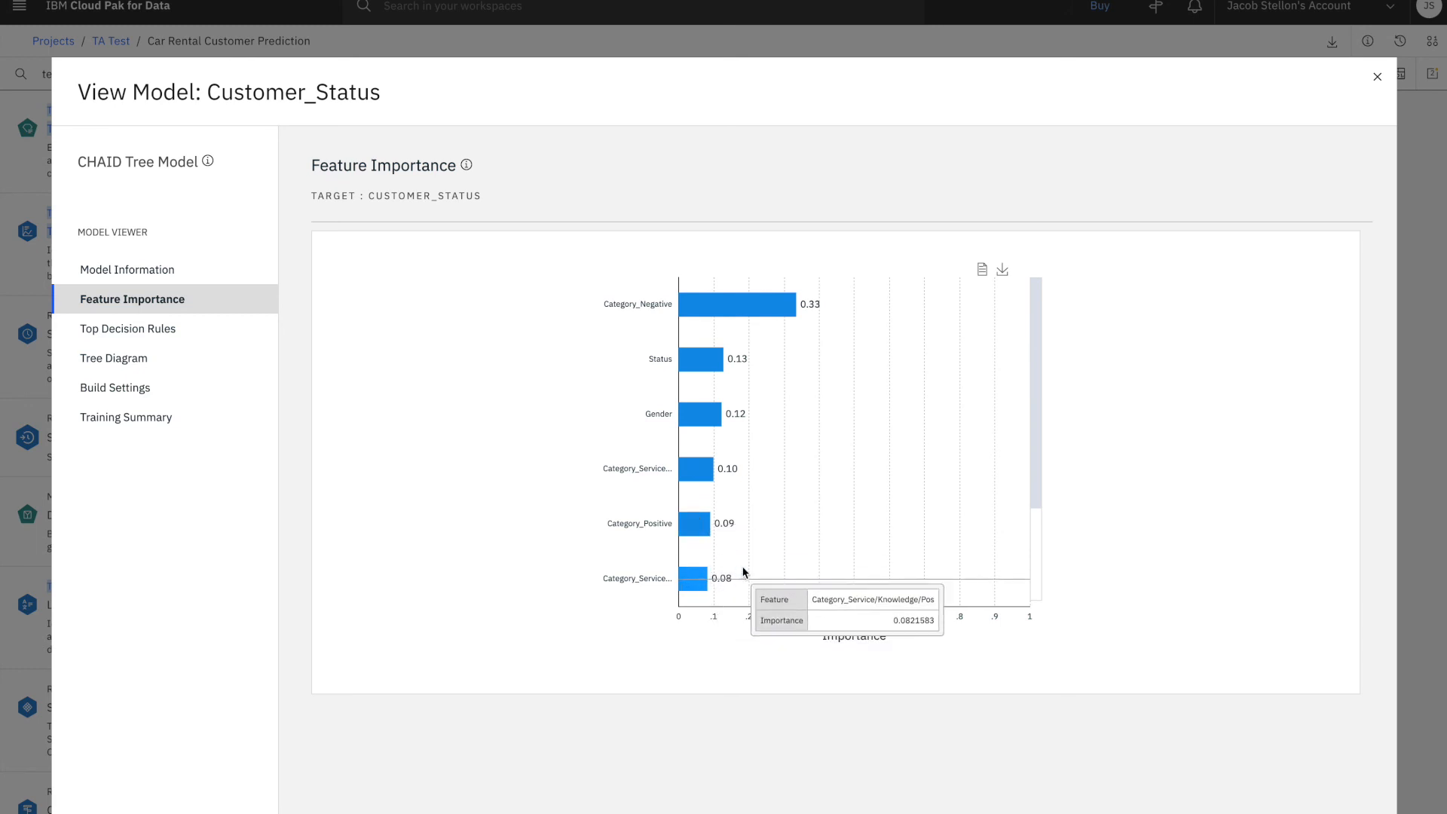
{"action": "scroll", "coordinate": [744, 573], "scroll_direction": "down", "scroll_amount": 2}
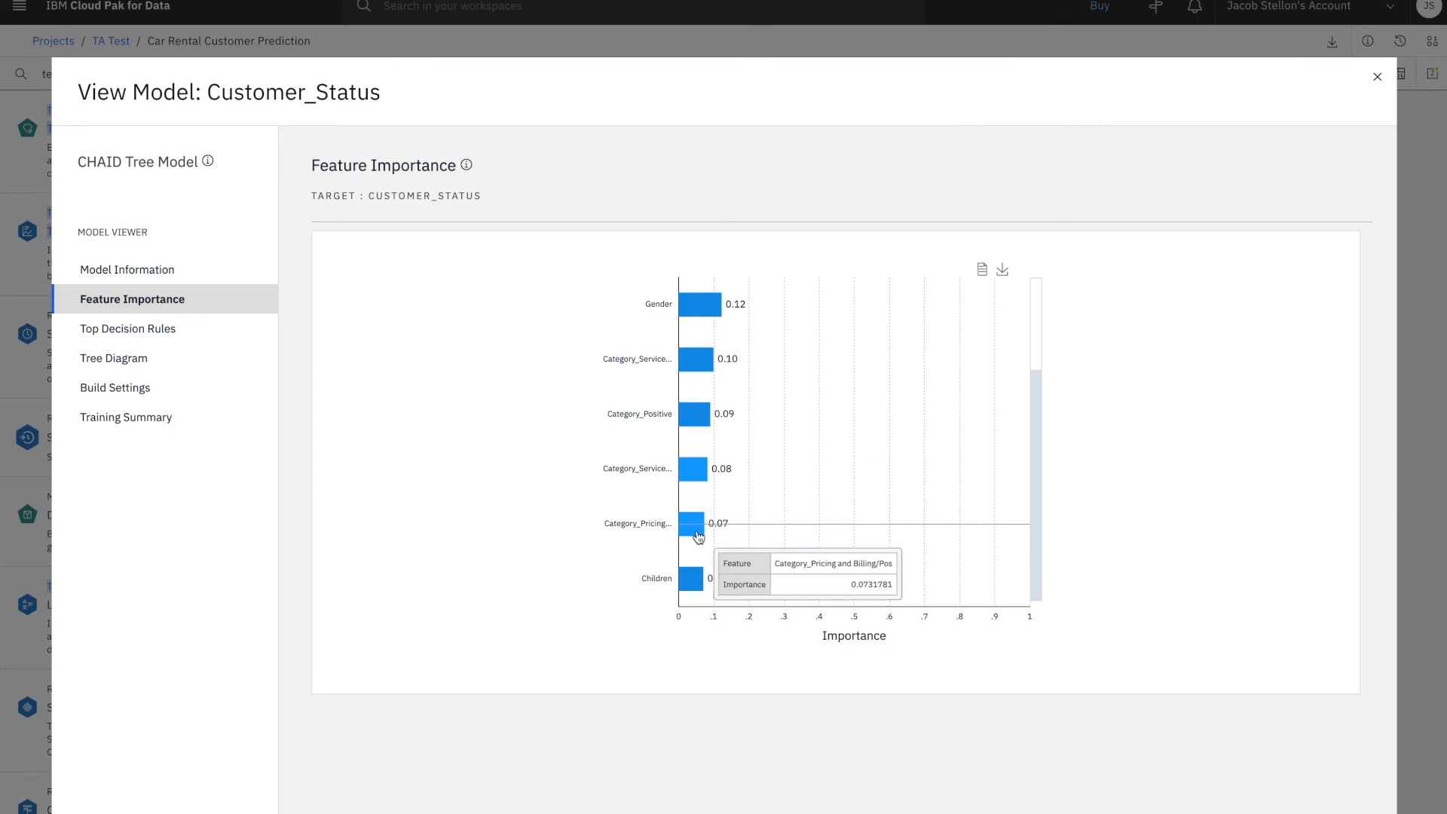
Show the Customer_Status model's tree diagram with labels displayed on the branches
{"action": "left_click", "coordinate": [114, 358]}
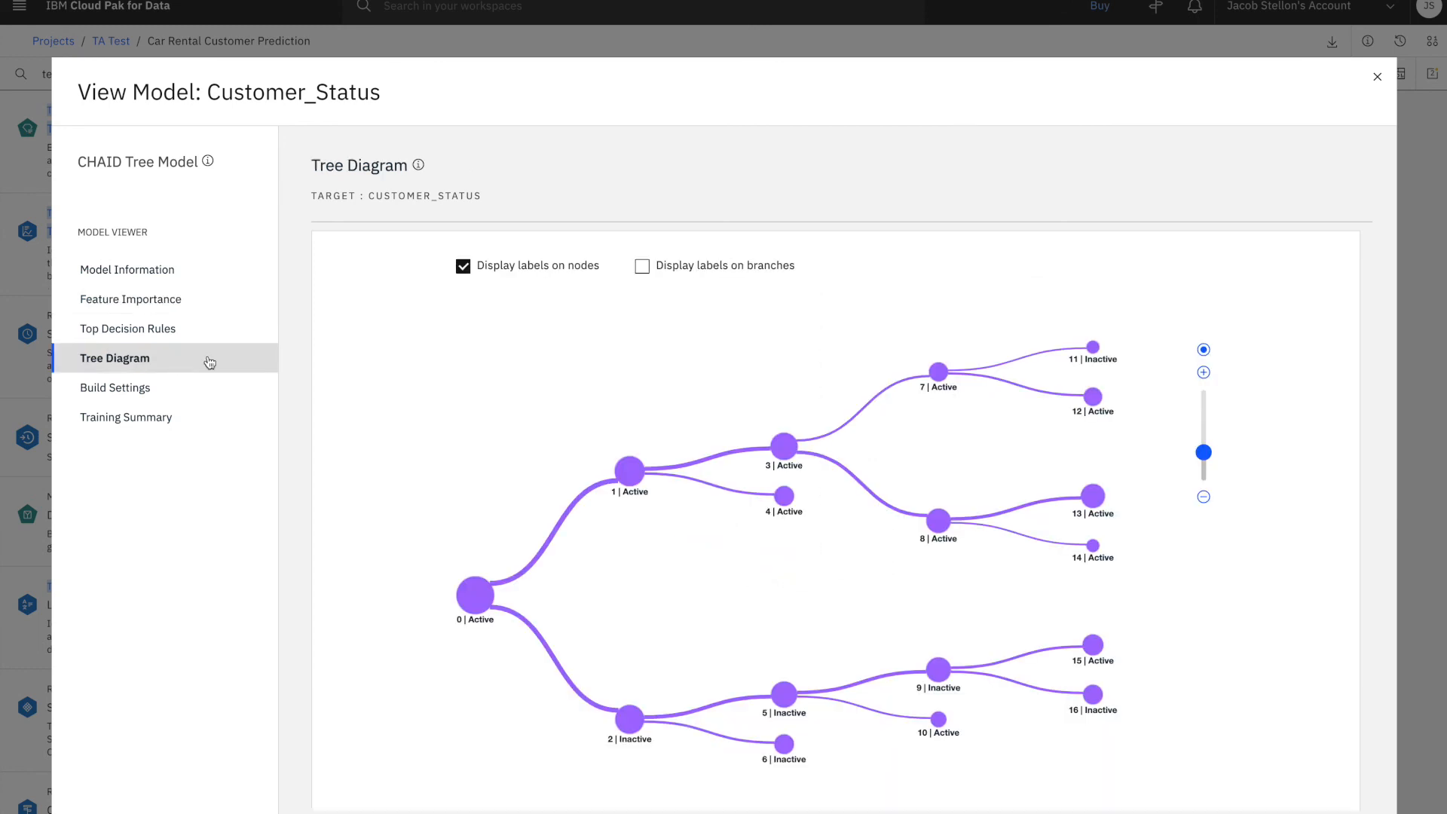
{"action": "left_click", "coordinate": [642, 267]}
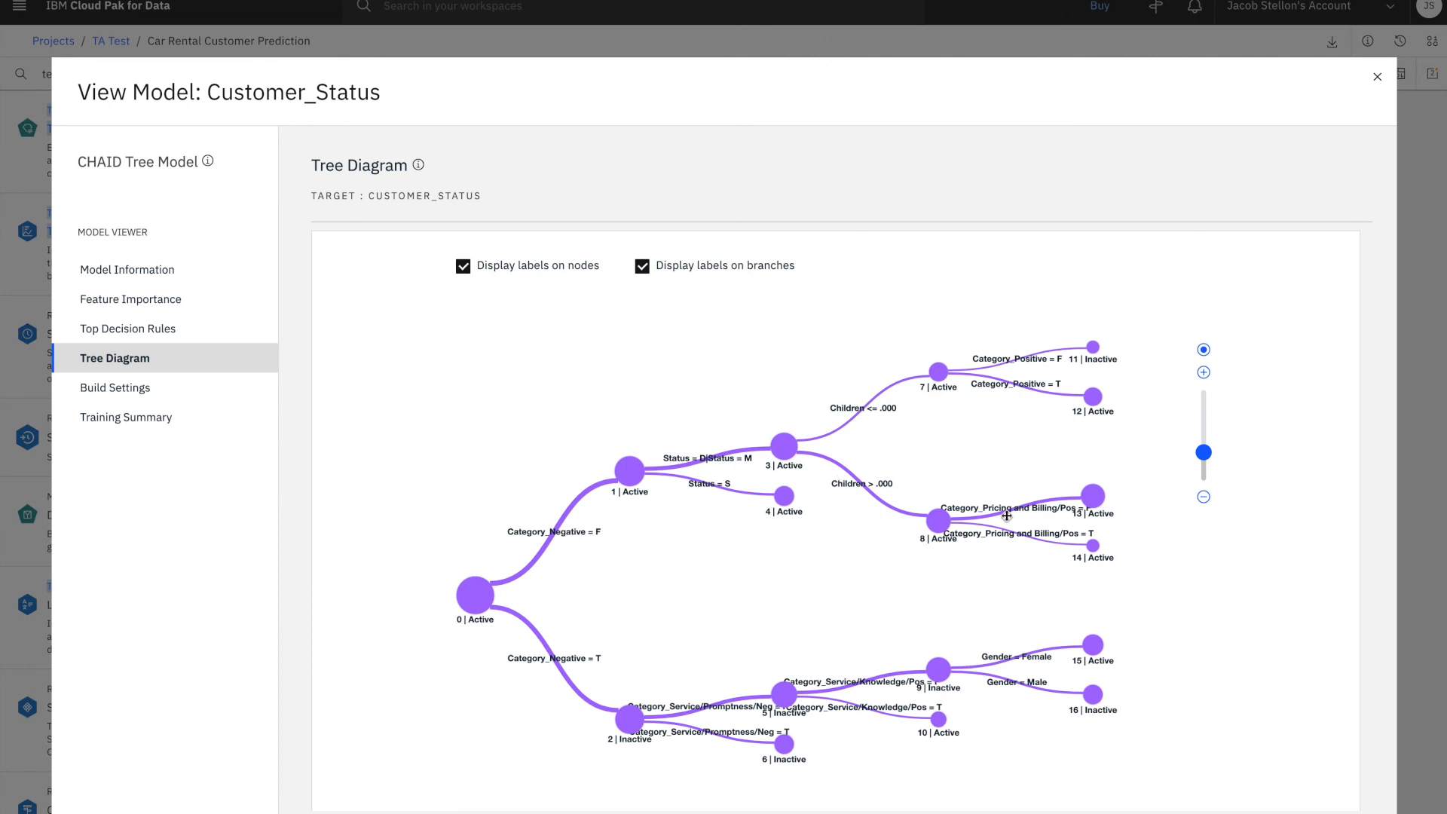
Run the Analysis node connected to the text-enriched Customer_Status model and review its accuracy tables and evaluation metrics
{"action": "left_click", "coordinate": [1377, 76]}
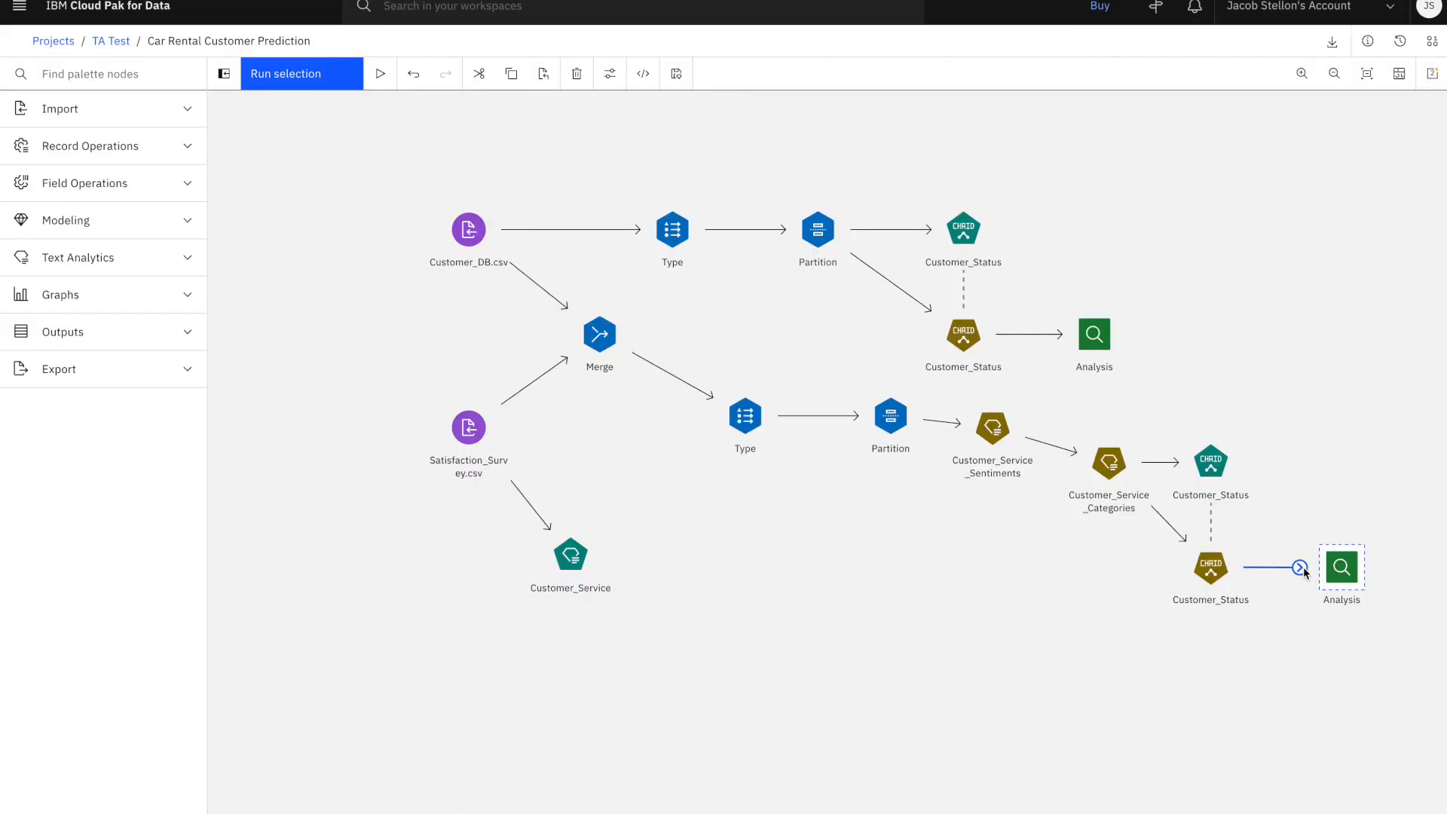
{"action": "left_click", "coordinate": [322, 79]}
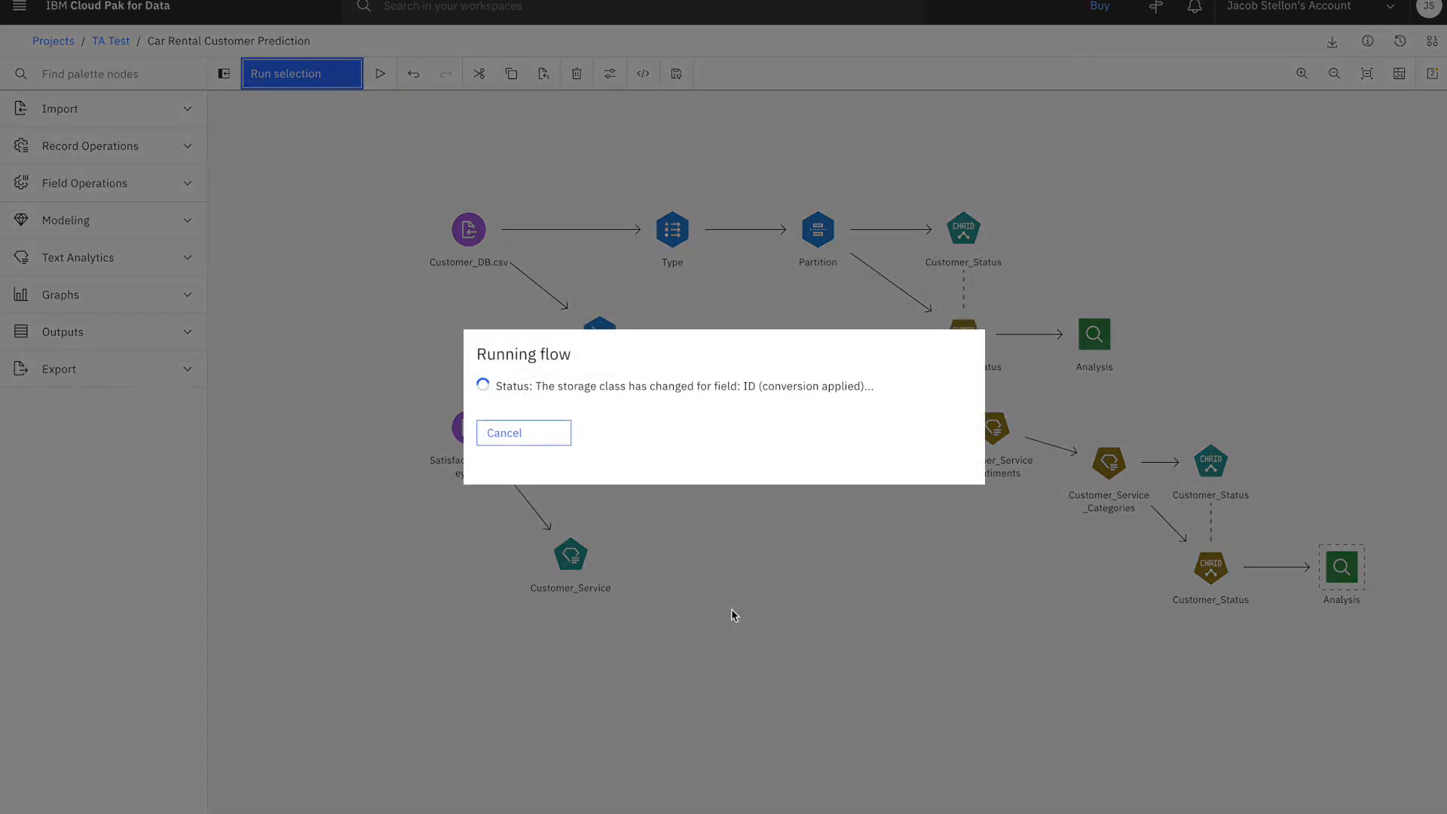
{"action": "scroll", "coordinate": [1095, 413], "scroll_direction": "down", "scroll_amount": 3}
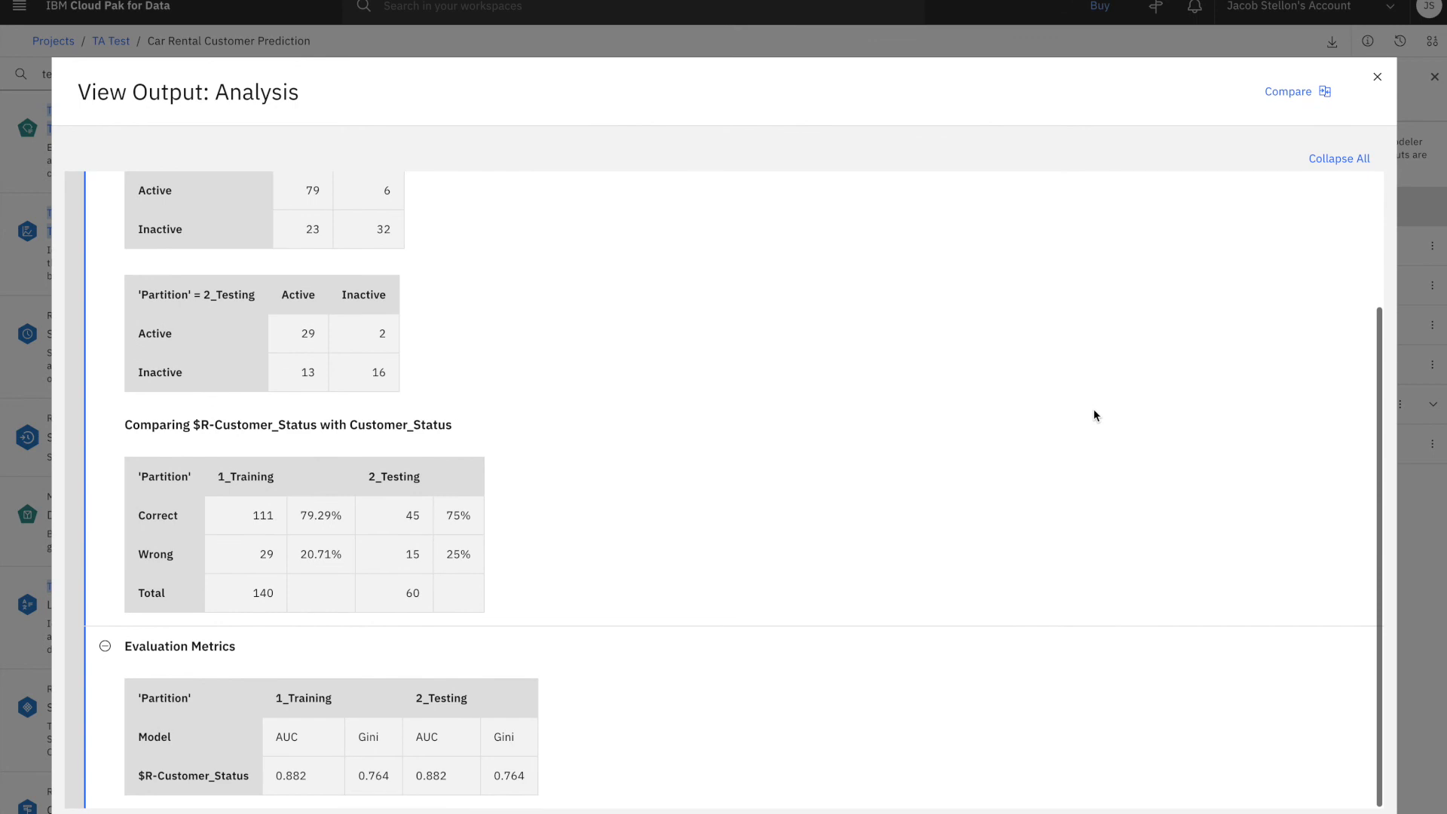
Compare the new Analysis output side by side with the original model's Analysis output, covering the accuracy tables and evaluation metrics
{"action": "left_click", "coordinate": [1281, 91]}
{"action": "left_click", "coordinate": [1330, 91]}
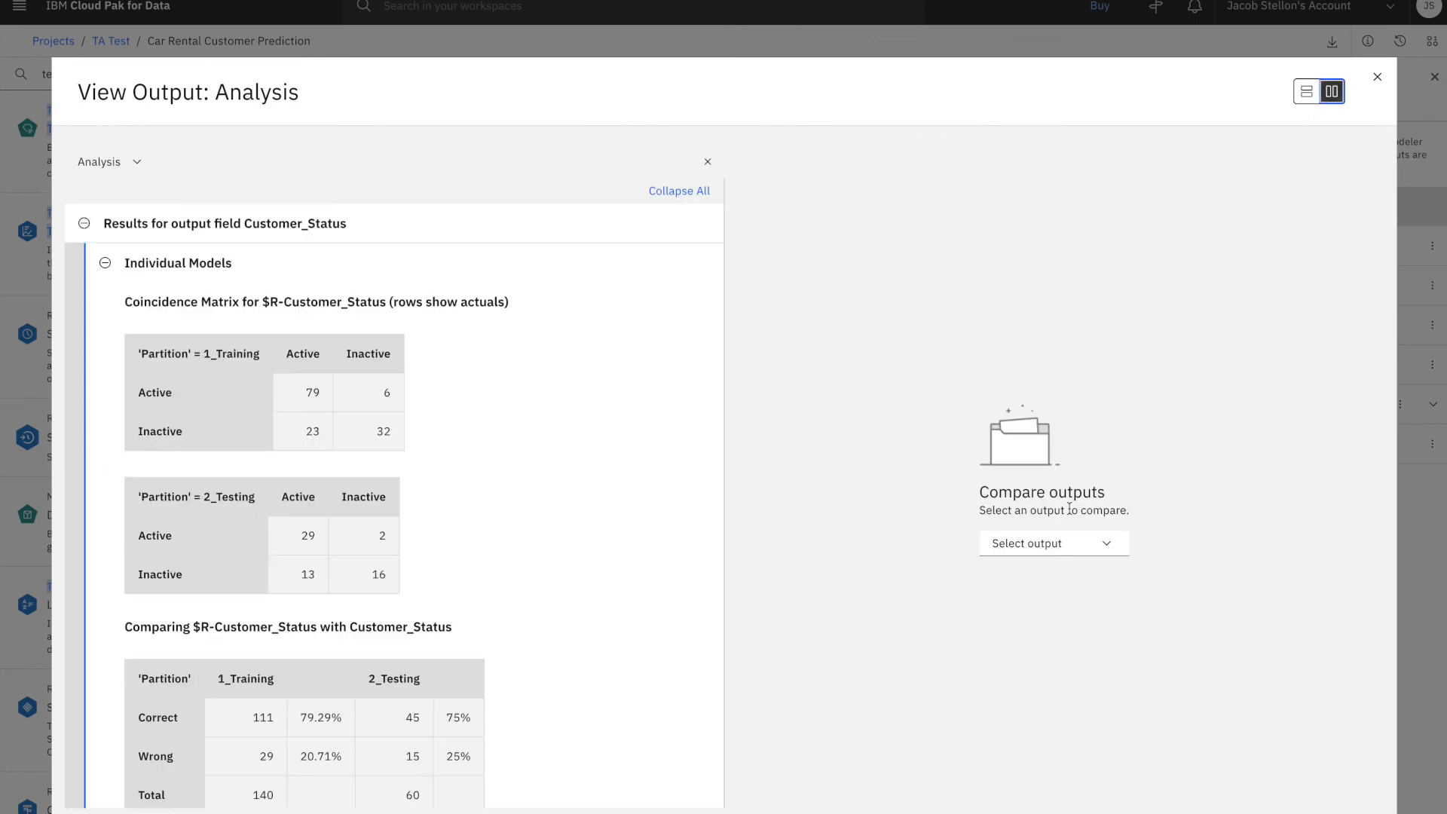
{"action": "left_click", "coordinate": [1069, 543]}
{"action": "left_click", "coordinate": [1055, 571]}
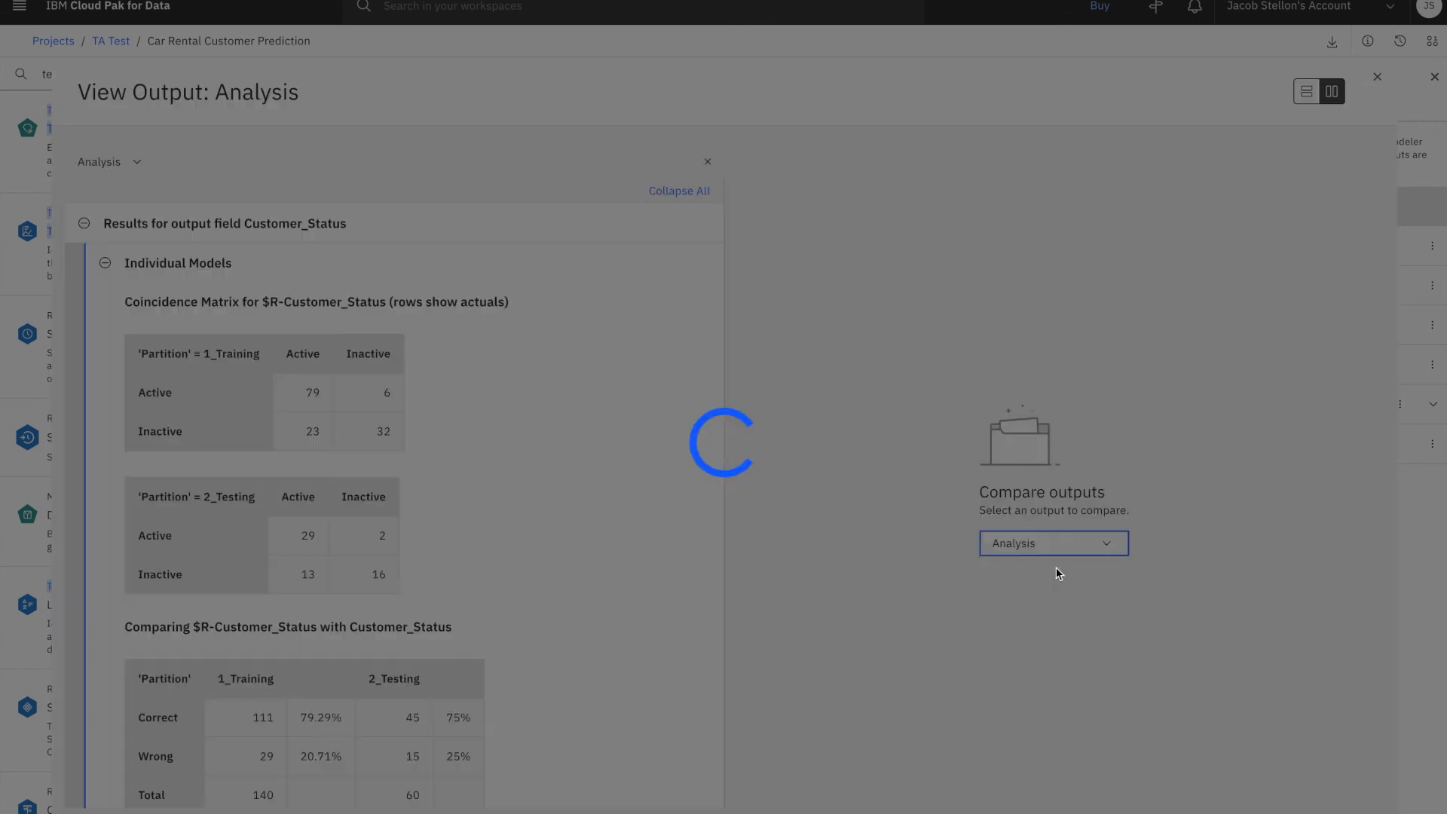
{"action": "scroll", "coordinate": [1079, 554], "scroll_direction": "down", "scroll_amount": 3}
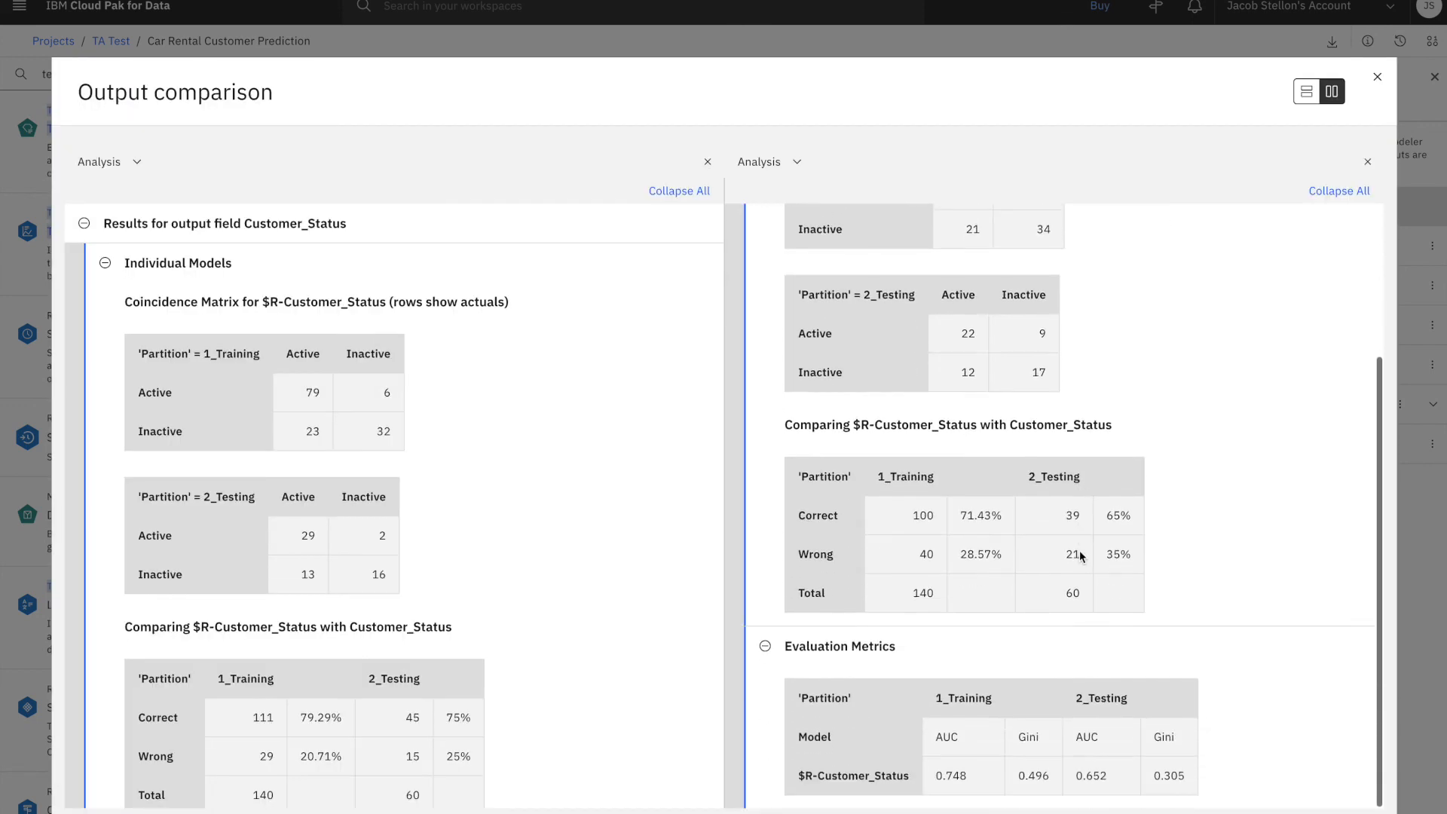
{"action": "scroll", "coordinate": [537, 660], "scroll_direction": "down", "scroll_amount": 3}
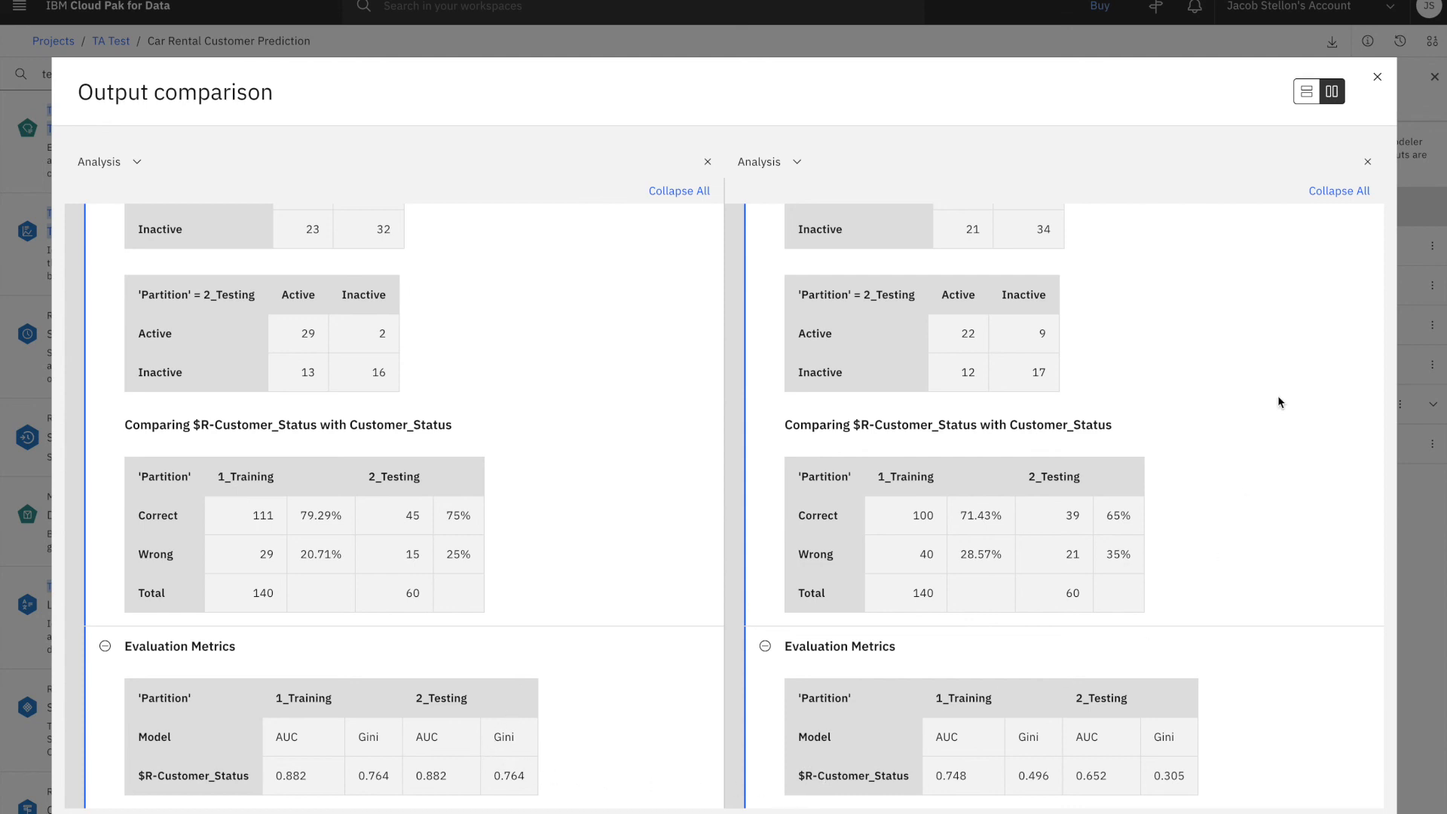
{"action": "left_click", "coordinate": [1377, 77]}
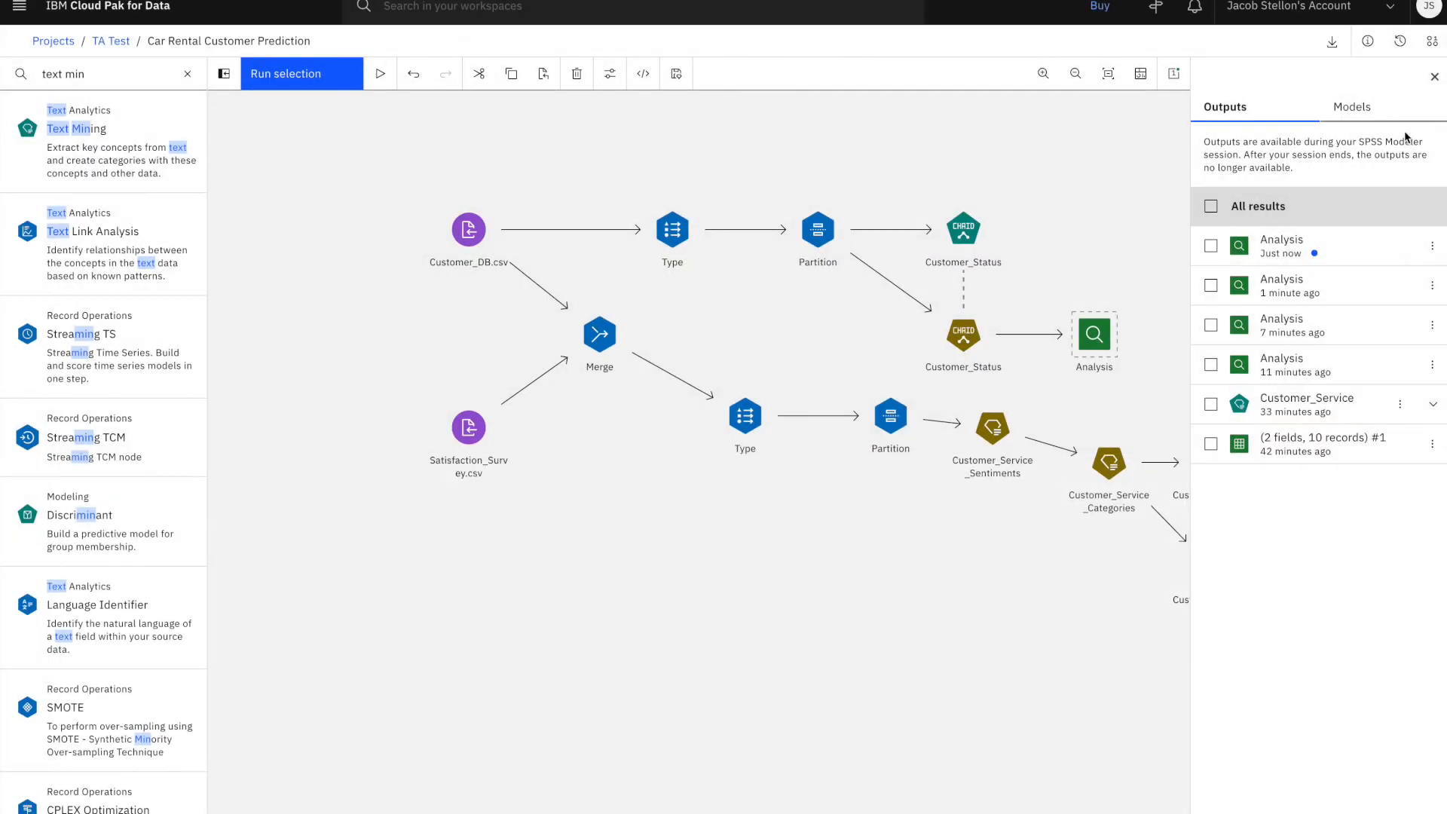